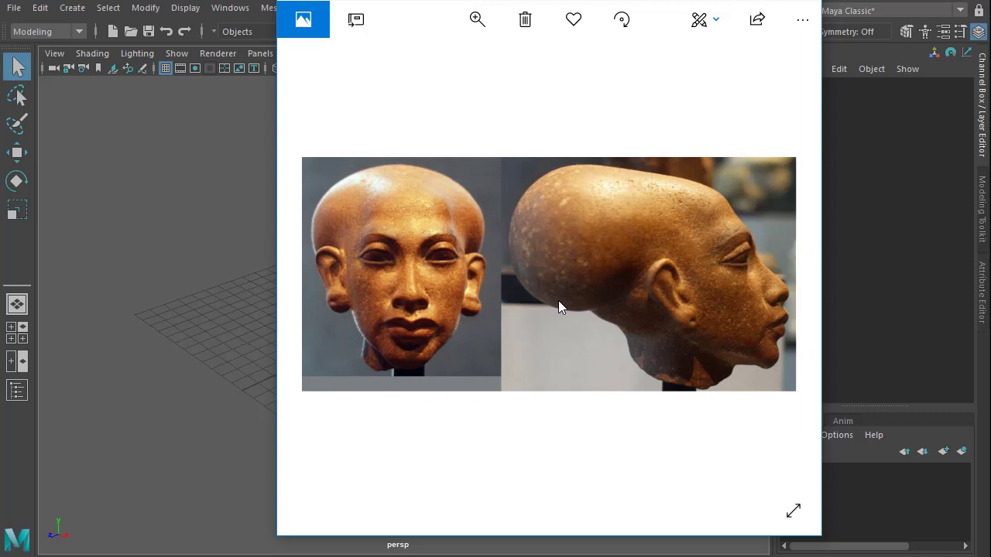
- Switch to Maya and show the four-view layout with the side view active
left_click(172, 267)
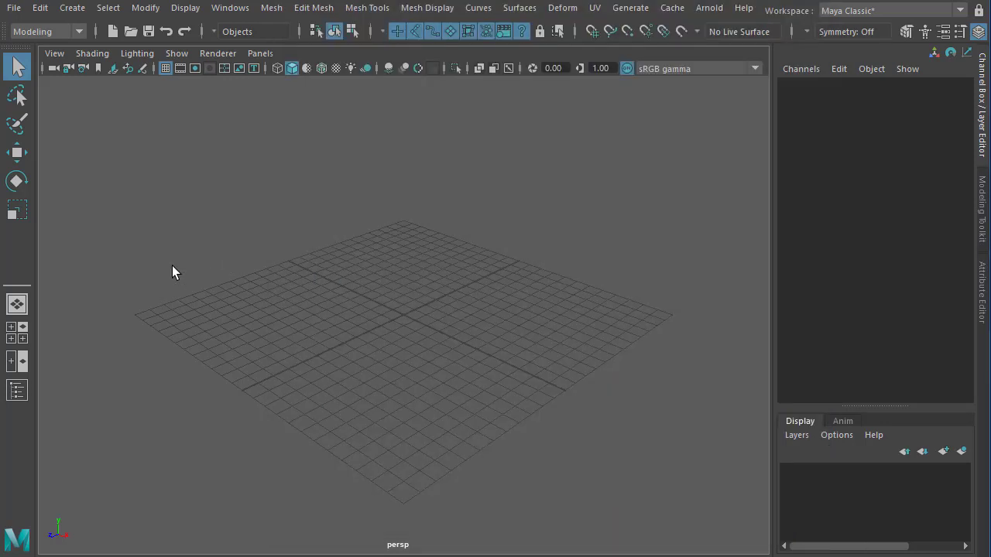
key("space")
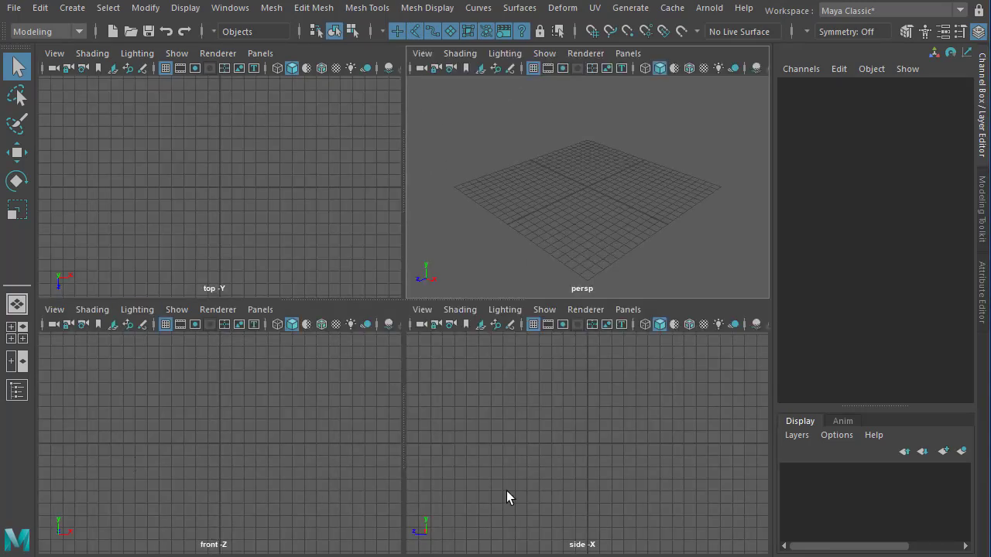
left_click(492, 378)
- Import Daughter_of_Akhenaten.jpg from the sourceimages folder as an image plane in the side view
left_click(422, 310)
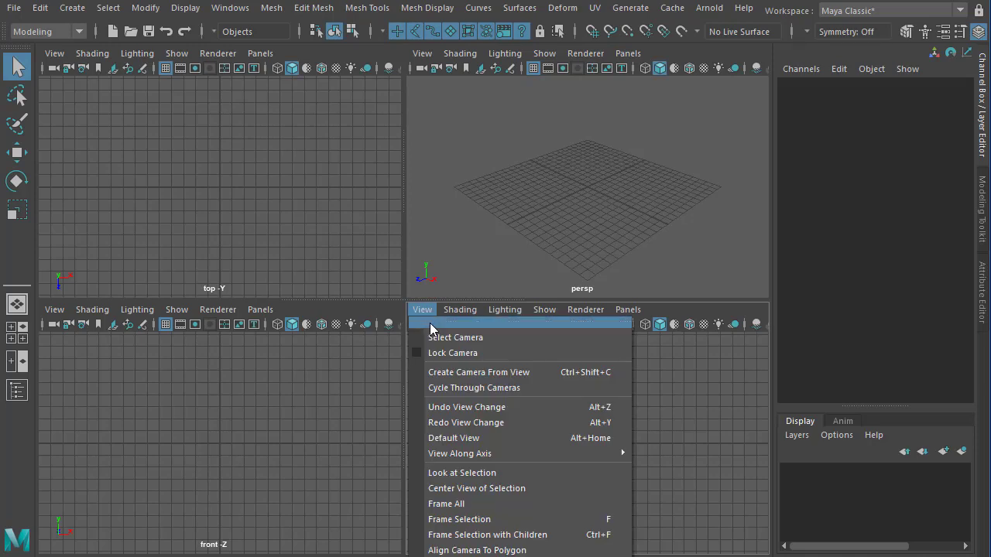
left_click(431, 329)
left_click_drag(417, 230, 420, 111)
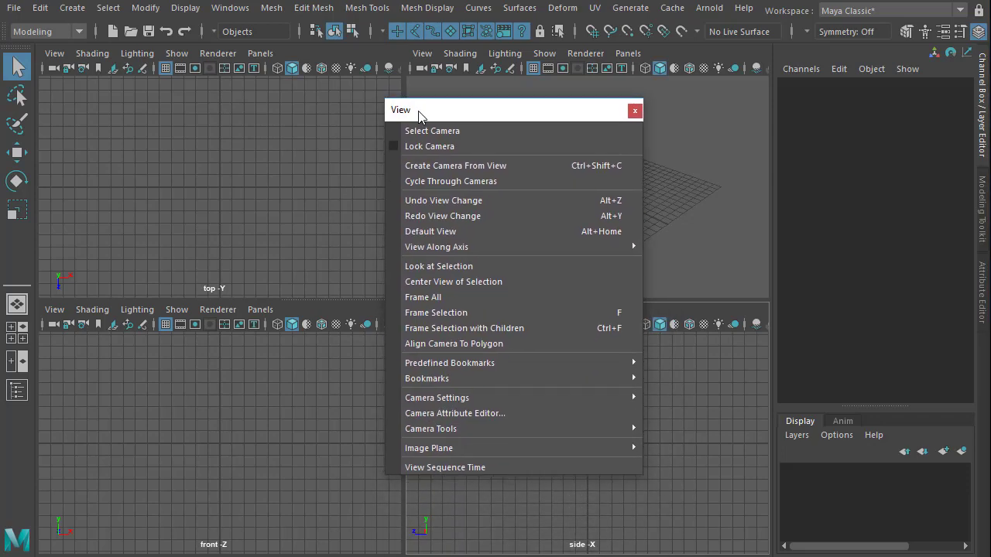
mouse_move(447, 449)
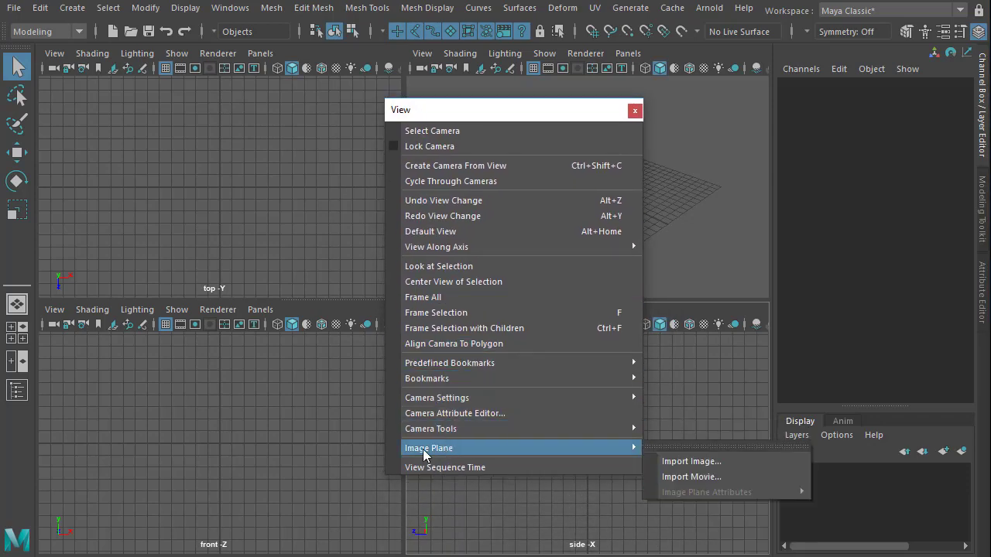
left_click(697, 464)
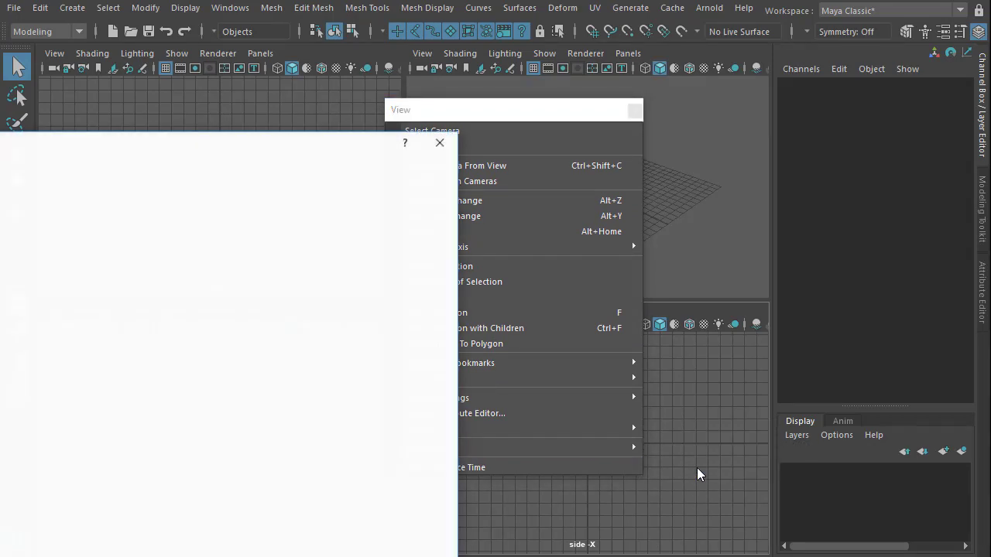
left_click_drag(94, 151, 515, 72)
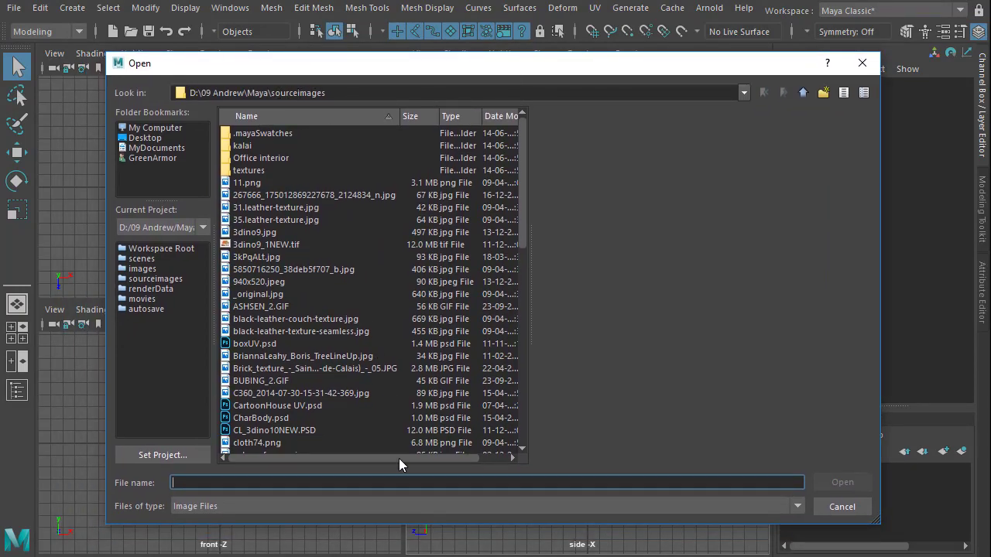
left_click(264, 196)
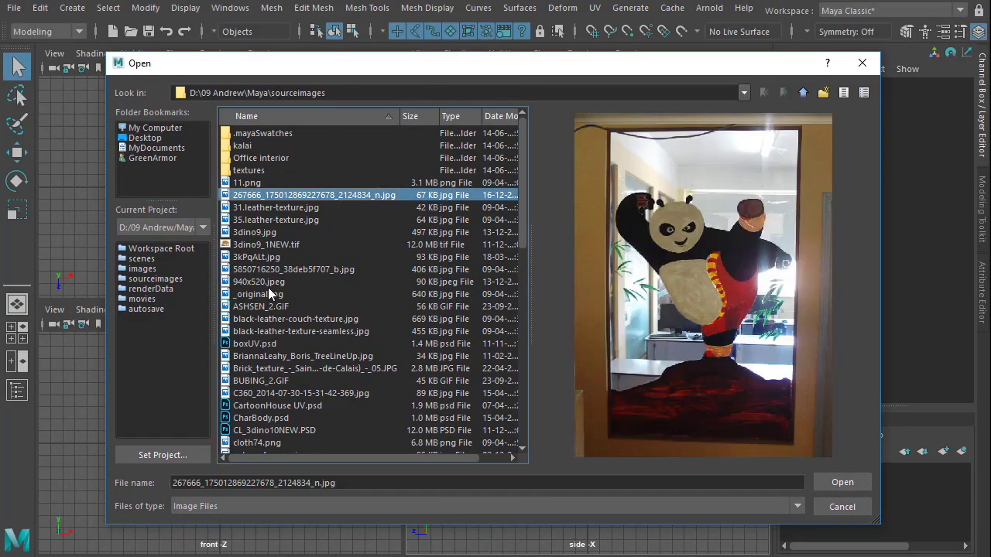
scroll(301, 403, "down", 4)
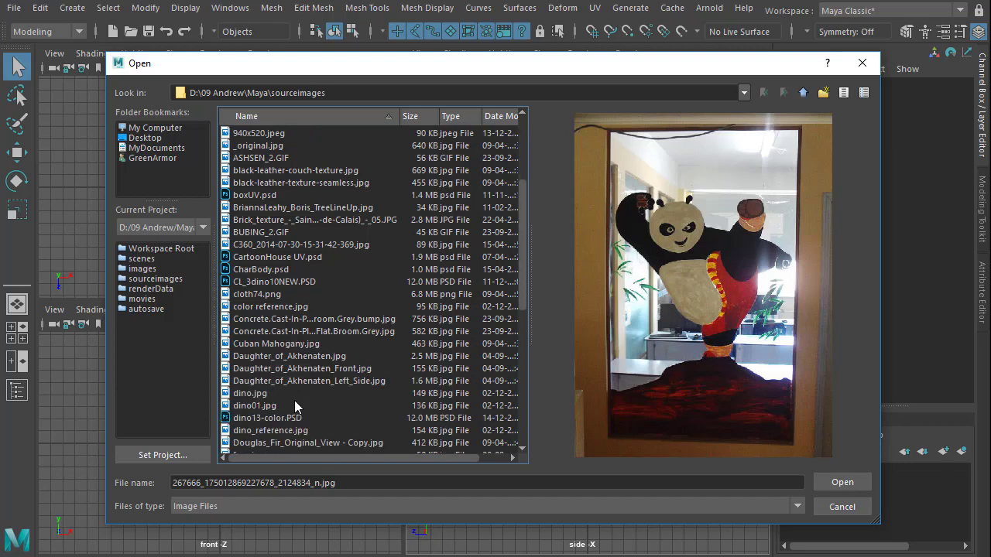
left_click(317, 356)
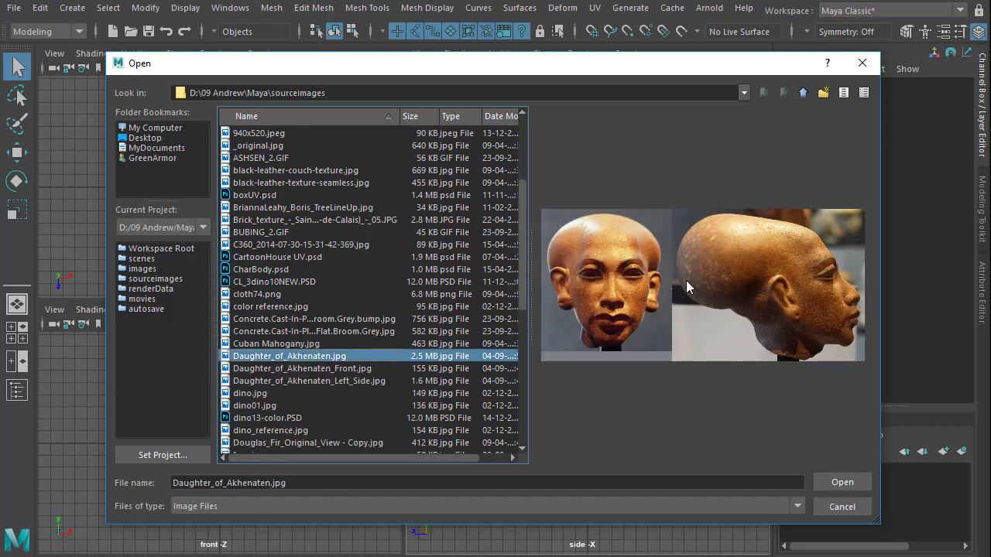
left_click(842, 483)
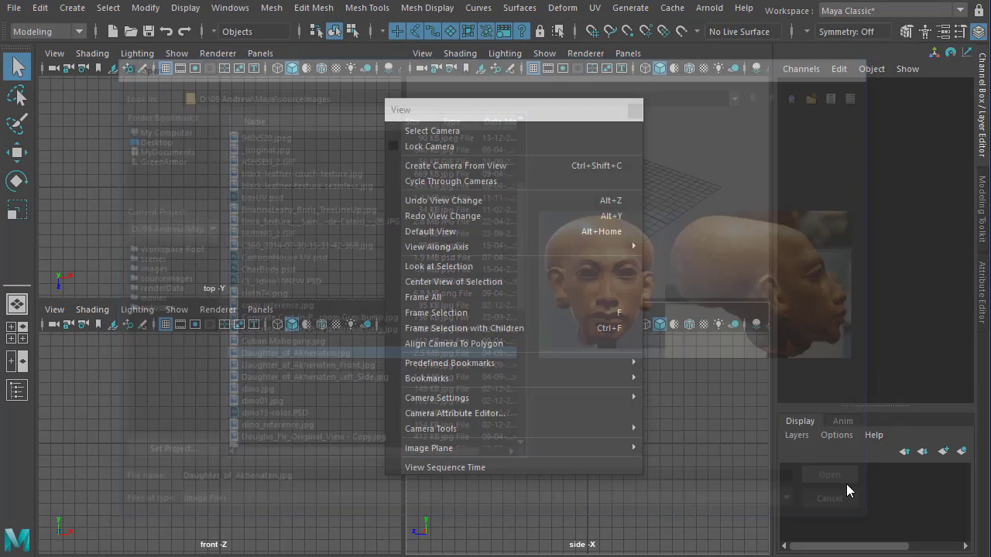
left_click(634, 112)
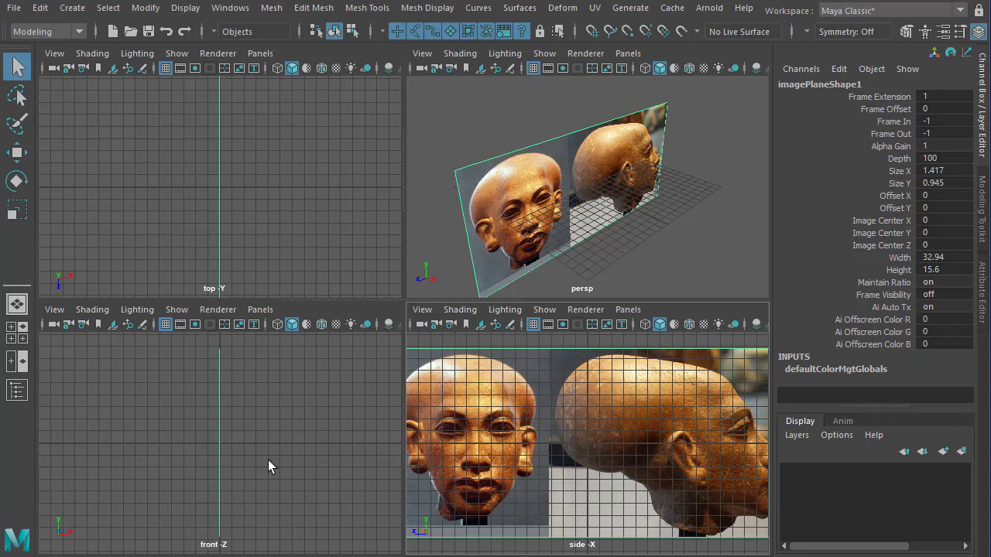
- Import Daughter_of_Akhenaten.jpg as an image plane in the front view
left_click(54, 309)
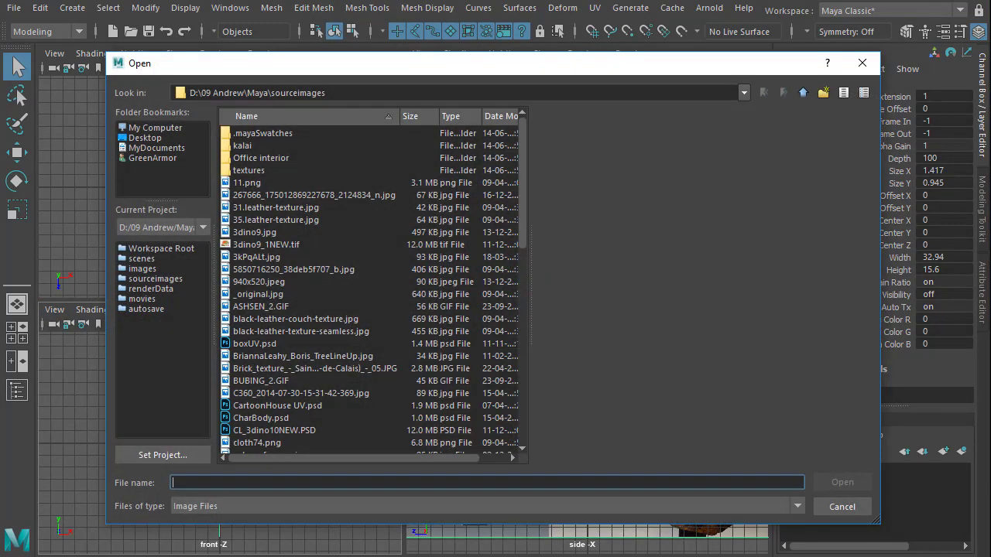
scroll(301, 410, "down", 4)
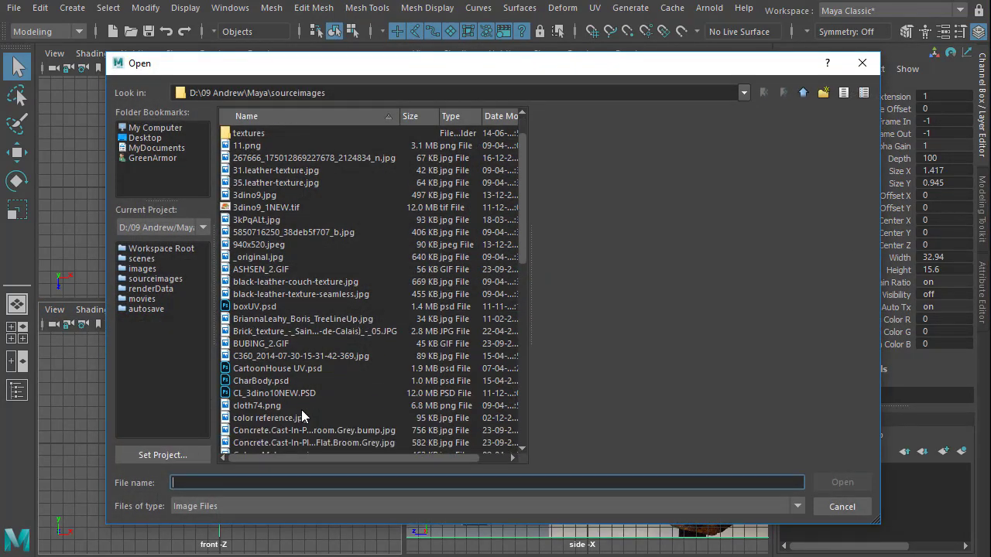
left_click(277, 355)
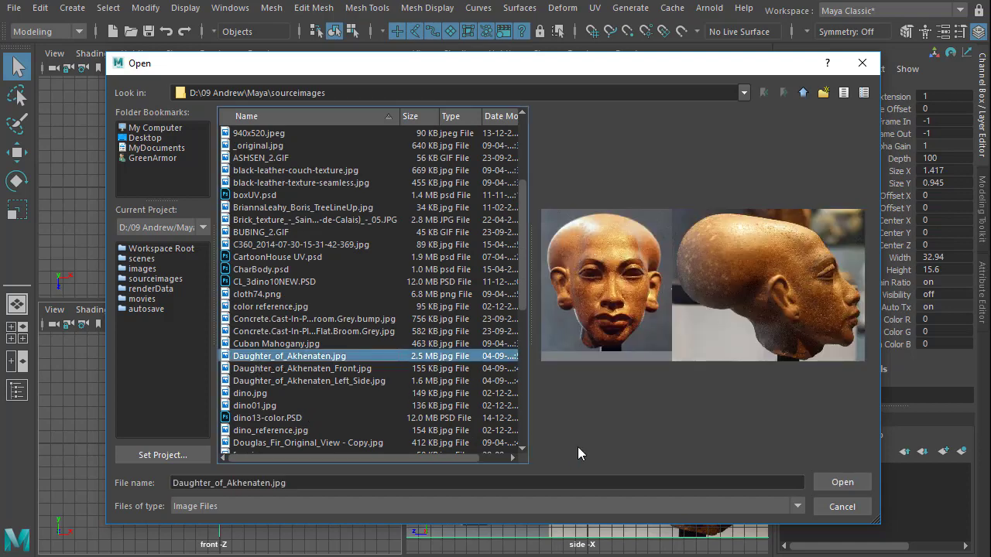
left_click(838, 480)
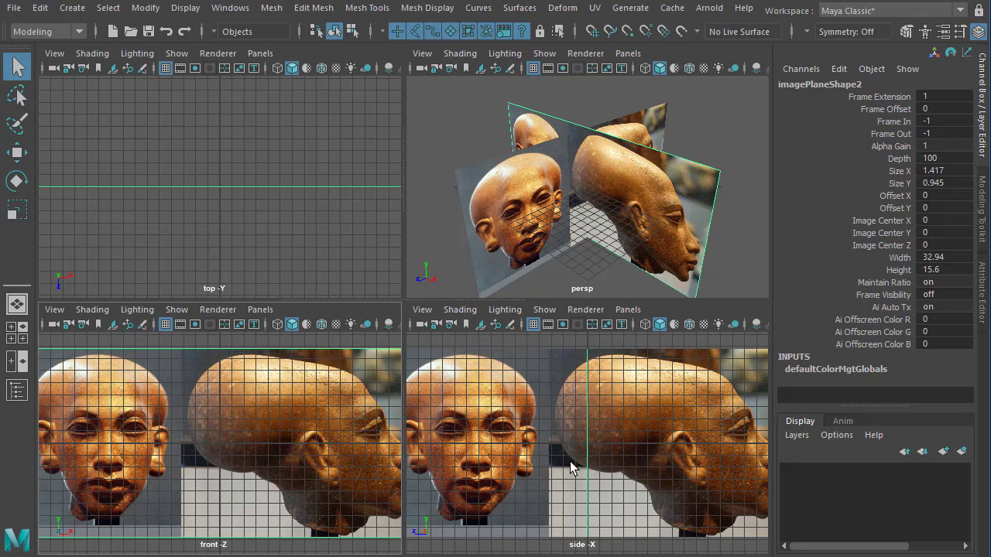
- Push the front view's image plane back behind the grid by setting its Image Center Z to about -16.7
key("space")
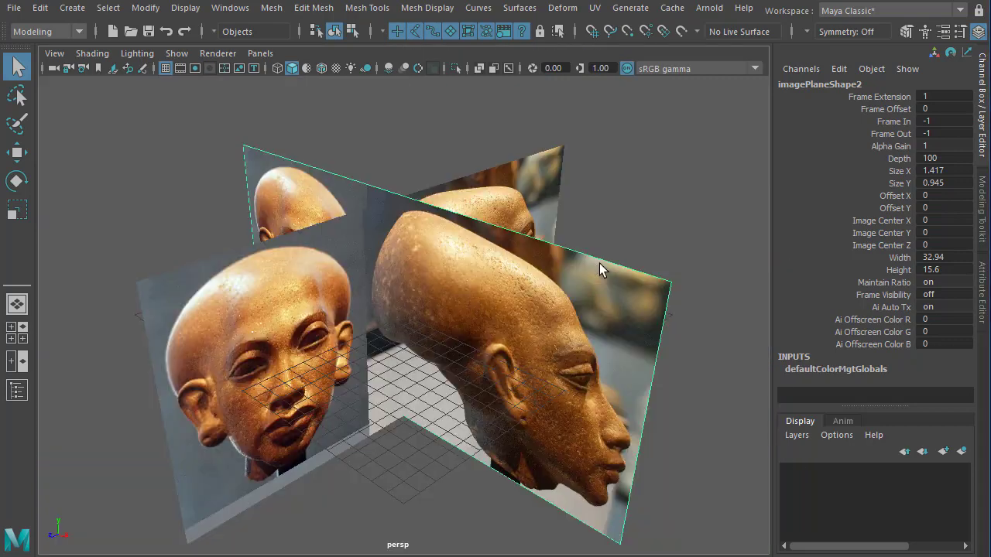
left_click_drag(601, 266, 450, 435, "alt")
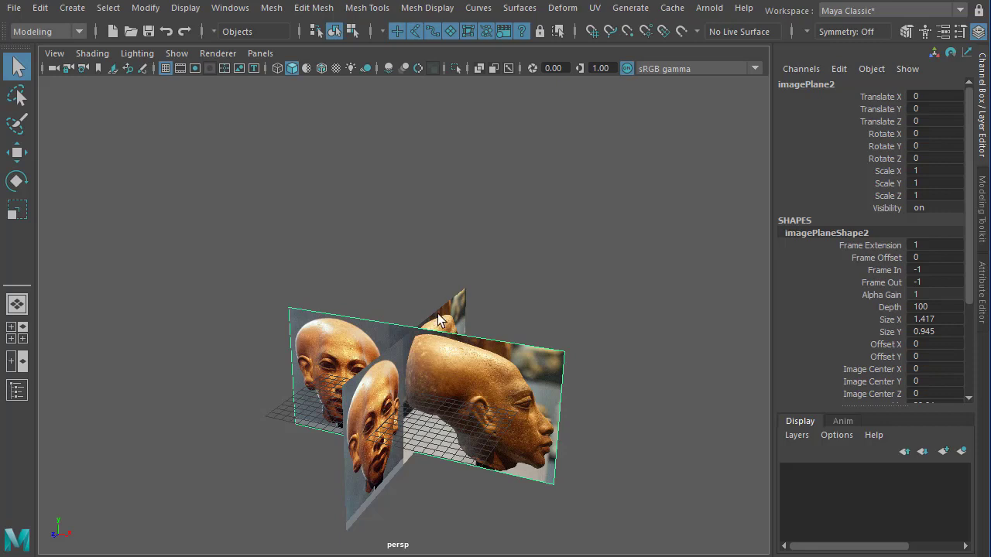
left_click(552, 361)
left_click_drag(577, 397, 579, 396)
scroll(864, 334, "down", 4)
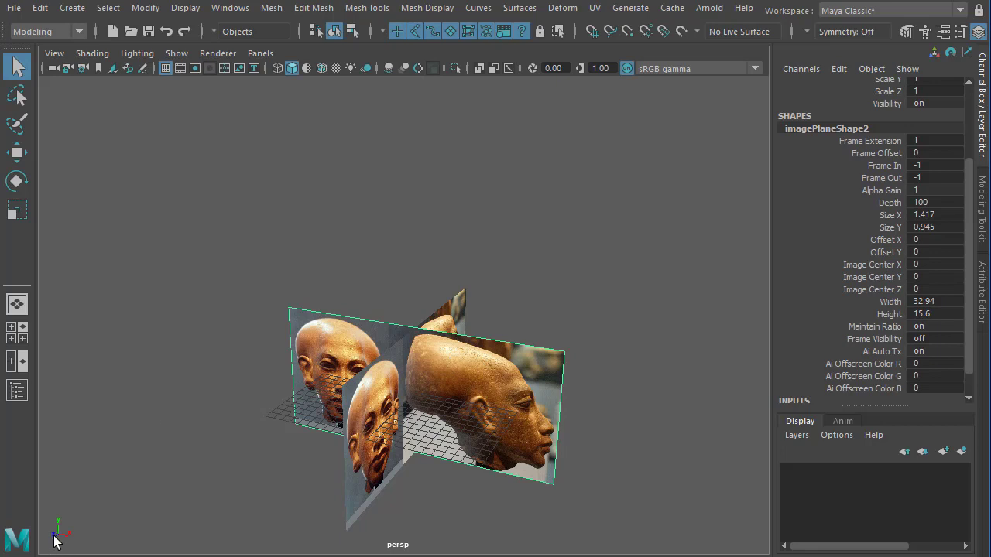
left_click(899, 290)
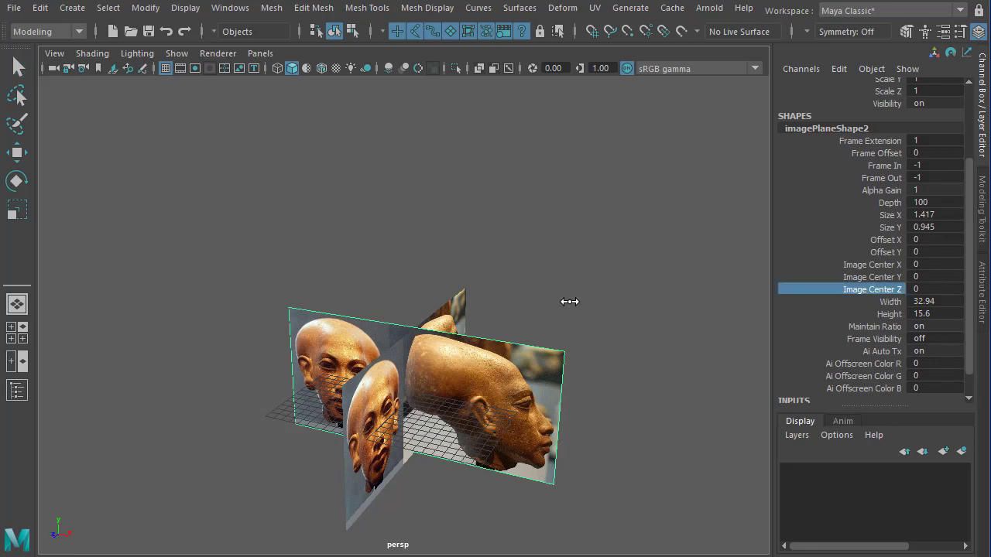
middle_click_drag(570, 299, 438, 311)
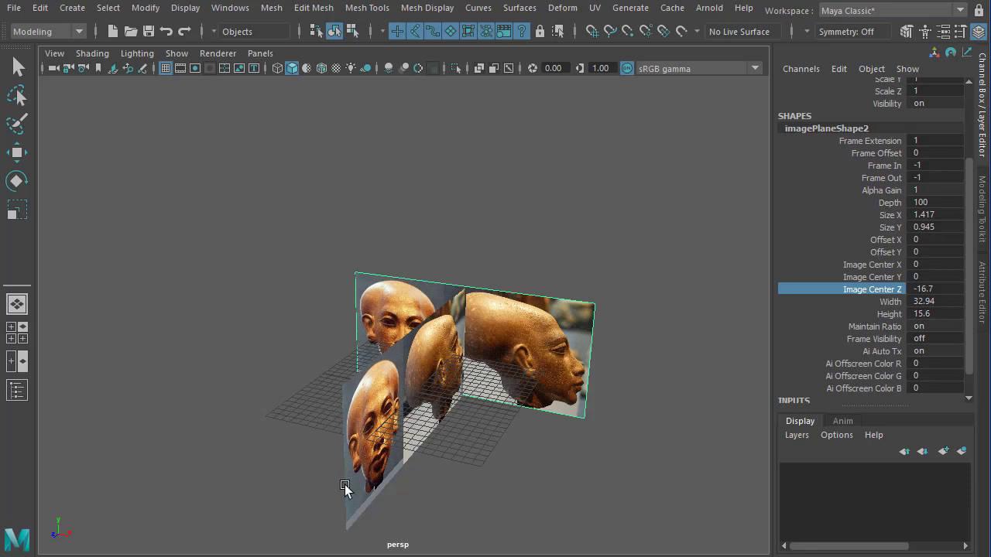
- Move the side view's image plane off the grid by setting its Image Center X to about -16.4
left_click(378, 498)
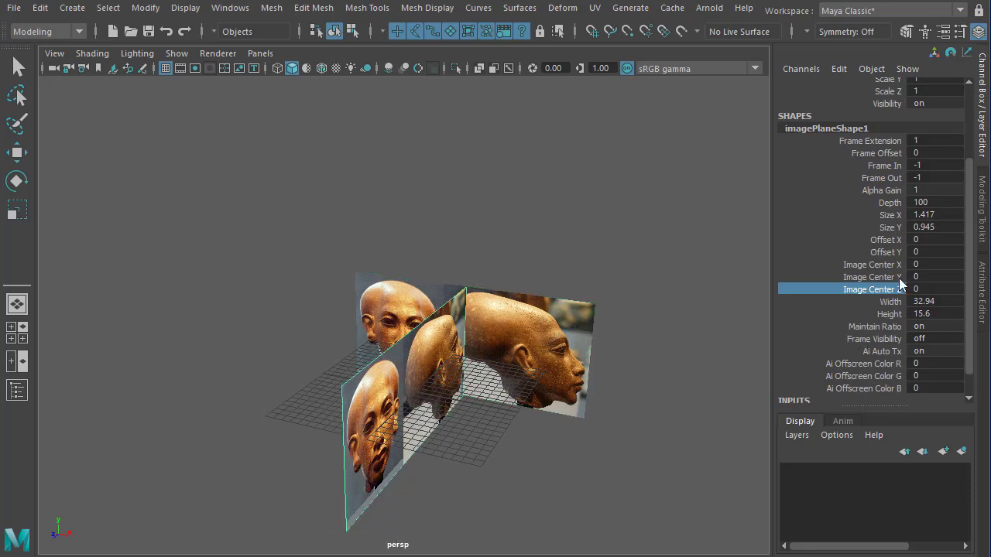
left_click(867, 265)
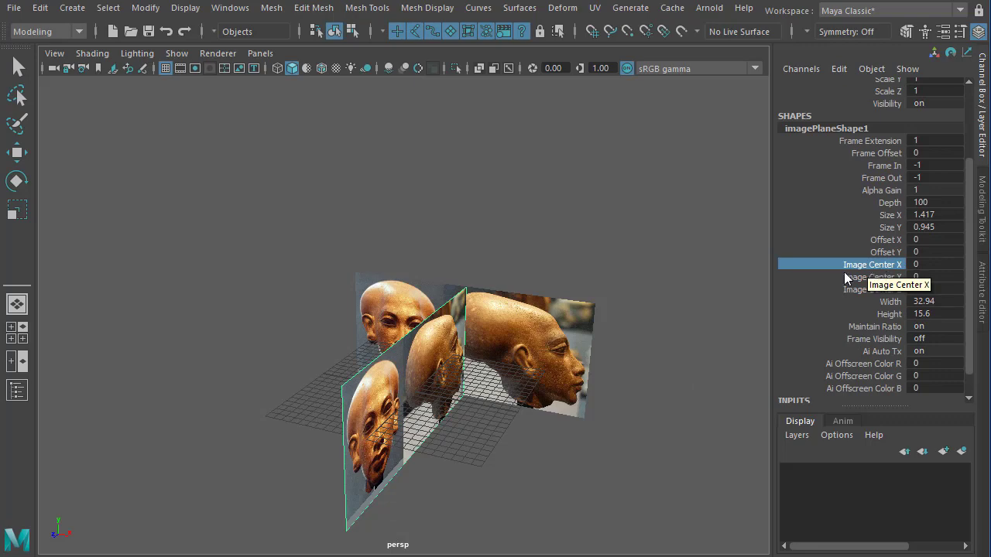
middle_click_drag(652, 360, 523, 349)
left_click_drag(553, 428, 573, 405, "alt")
- Centre the frontal face on the side view's middle grid line by setting that plane's Image Center Z to about -9.2
key("space")
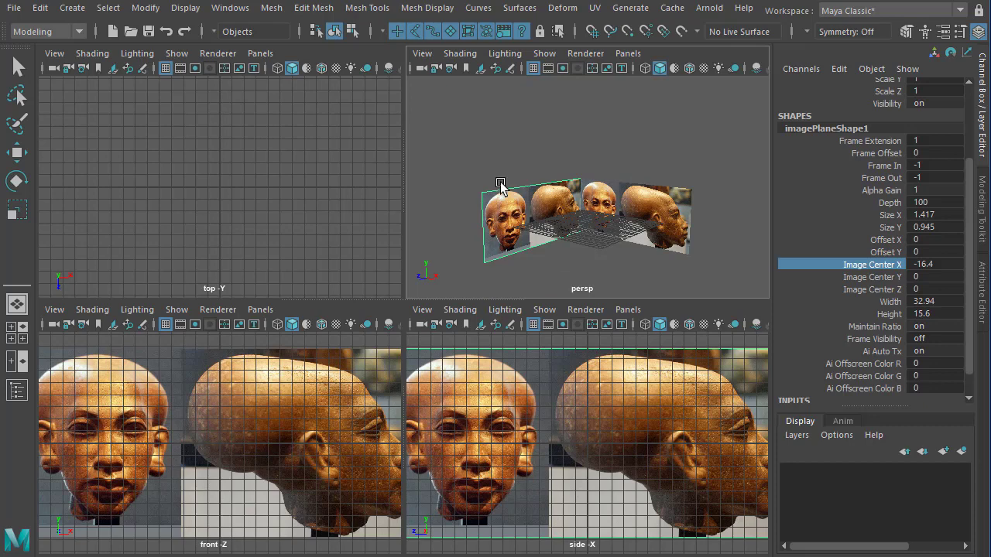
left_click(890, 289)
middle_click_drag(559, 256, 474, 240)
right_click_drag(593, 457, 731, 484, "alt")
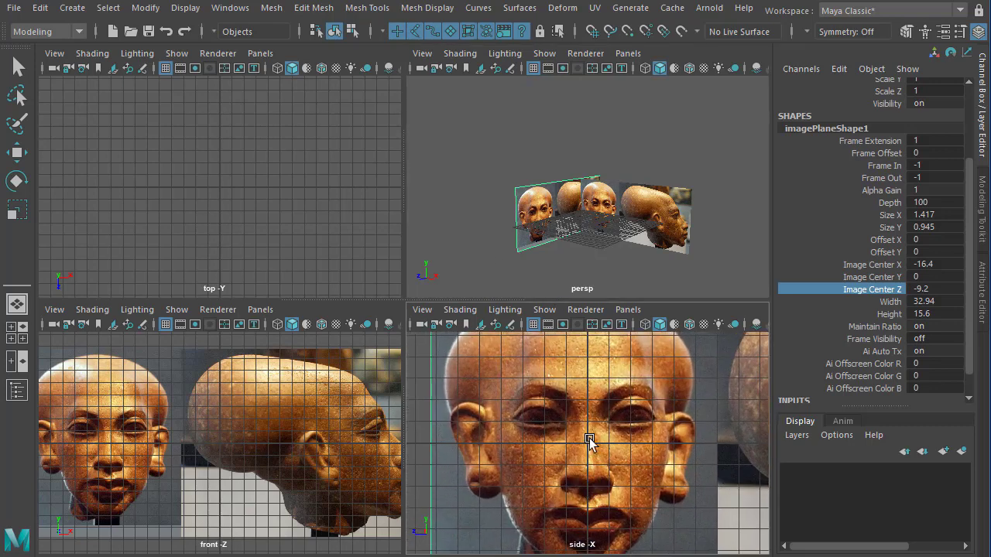
middle_click_drag(622, 483, 599, 460, "alt")
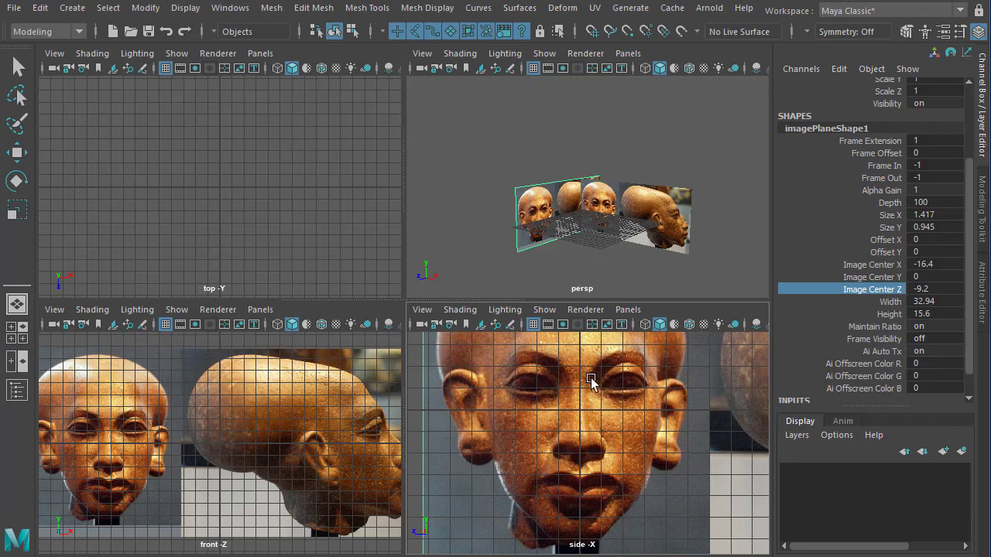
right_click_drag(660, 435, 524, 452, "alt")
middle_click_drag(610, 435, 607, 455, "alt")
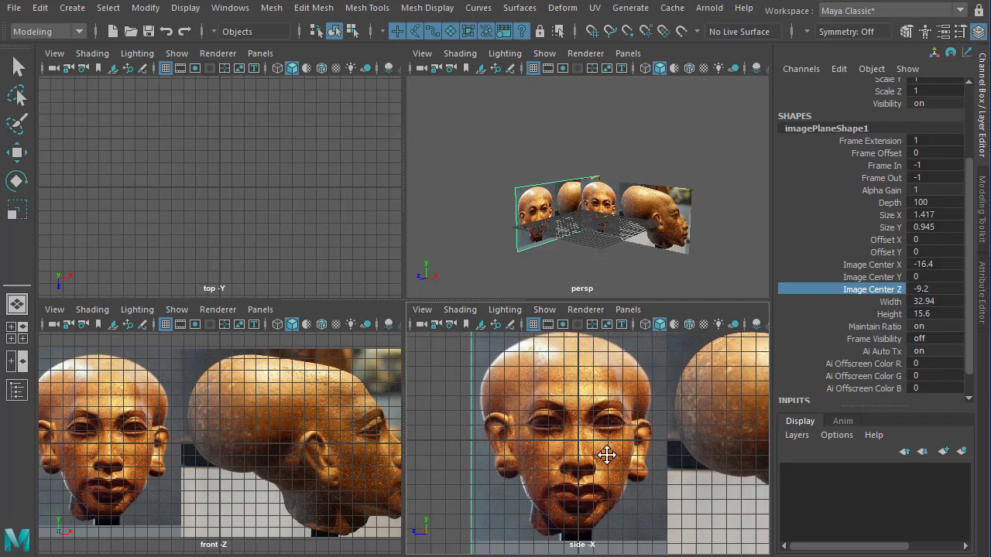
- Centre the profile head in the front view by setting that image plane's Image Center X to about -7.8
left_click(684, 219)
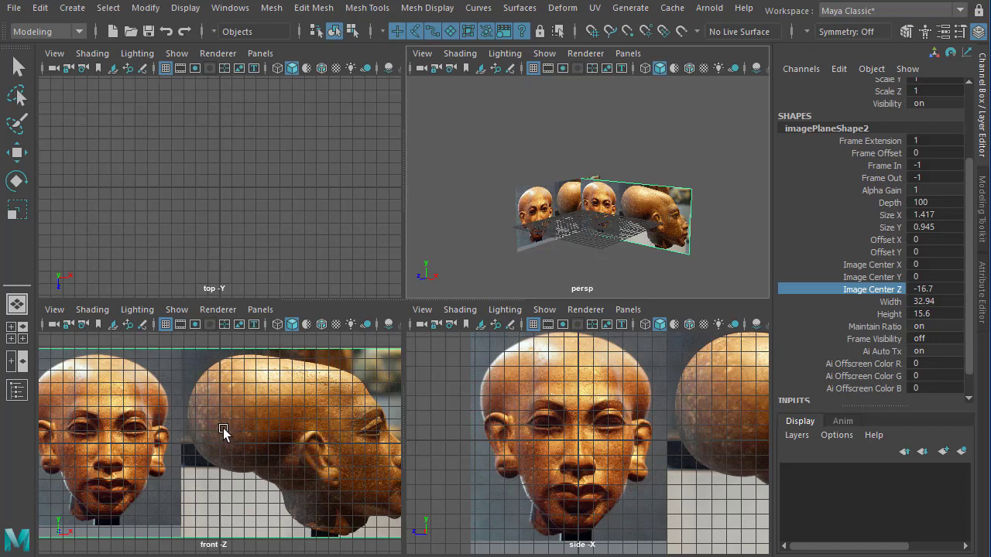
left_click(871, 265)
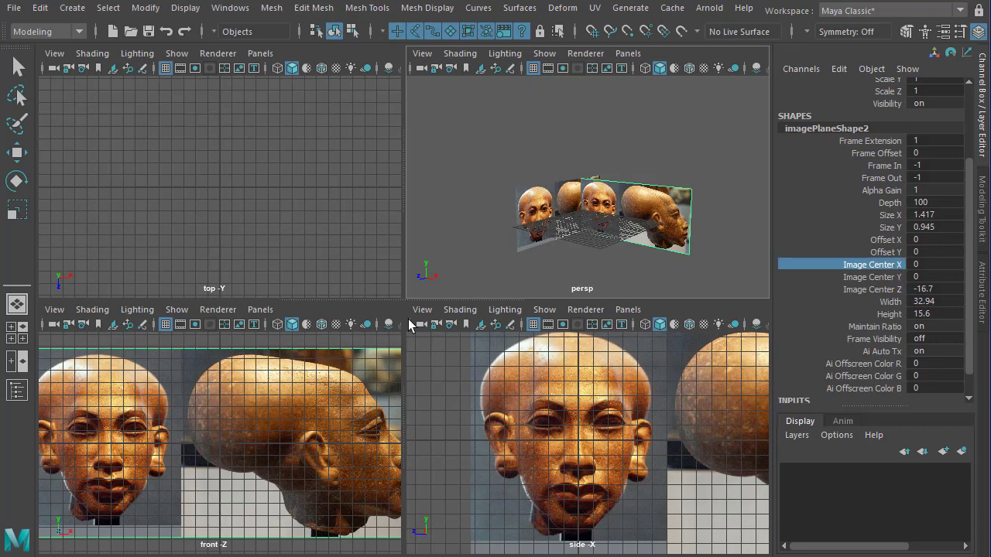
middle_click_drag(342, 390, 276, 382)
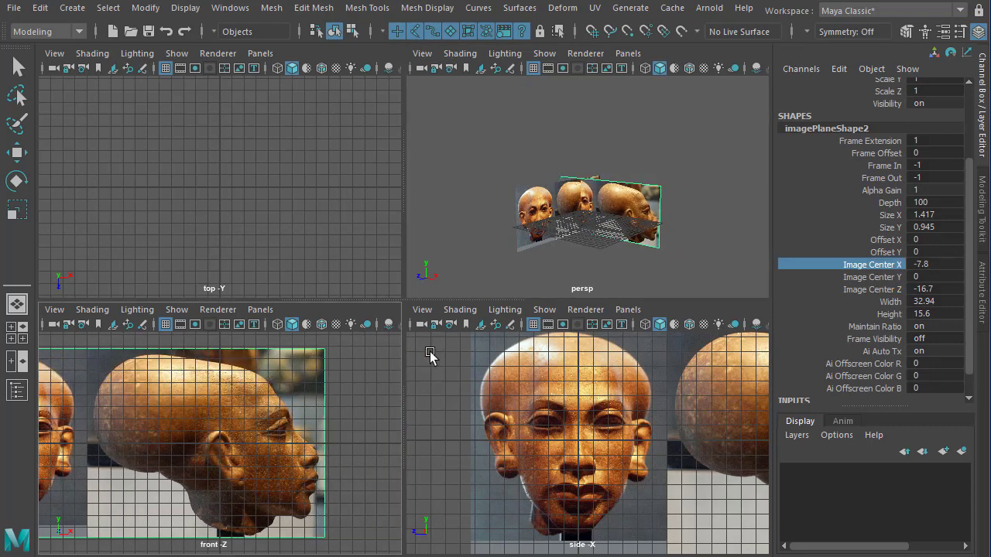
- Raise the front view's image plane to rest on the grid, with its Image Center Y at 7.2
mouse_move(649, 218)
left_mouse_down("alt")
mouse_move(610, 221)
mouse_move(658, 212)
mouse_move(646, 230)
left_mouse_up("alt")
scroll(647, 229, "up", 4)
middle_click_drag(651, 231, 619, 218, "alt")
left_click(882, 277)
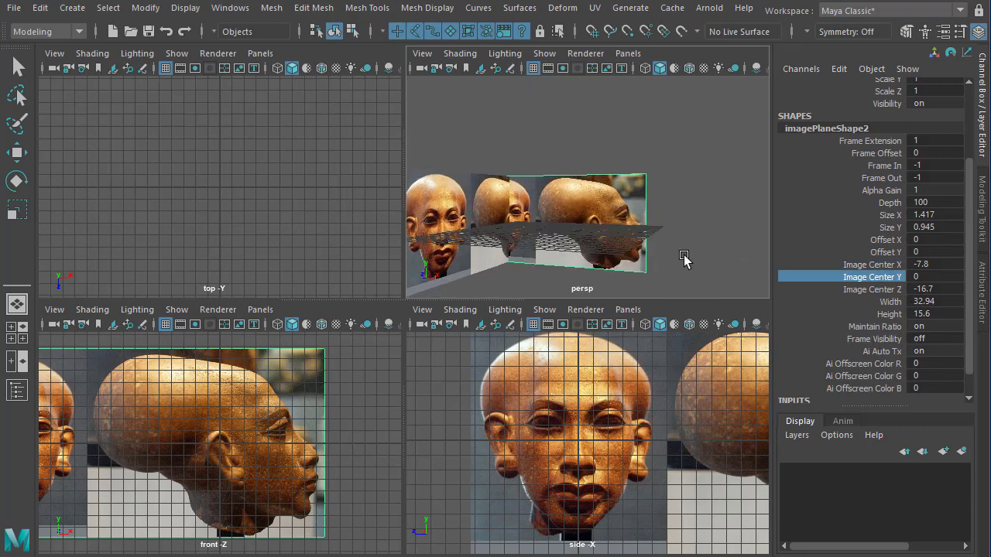
middle_click_drag(686, 260, 740, 288)
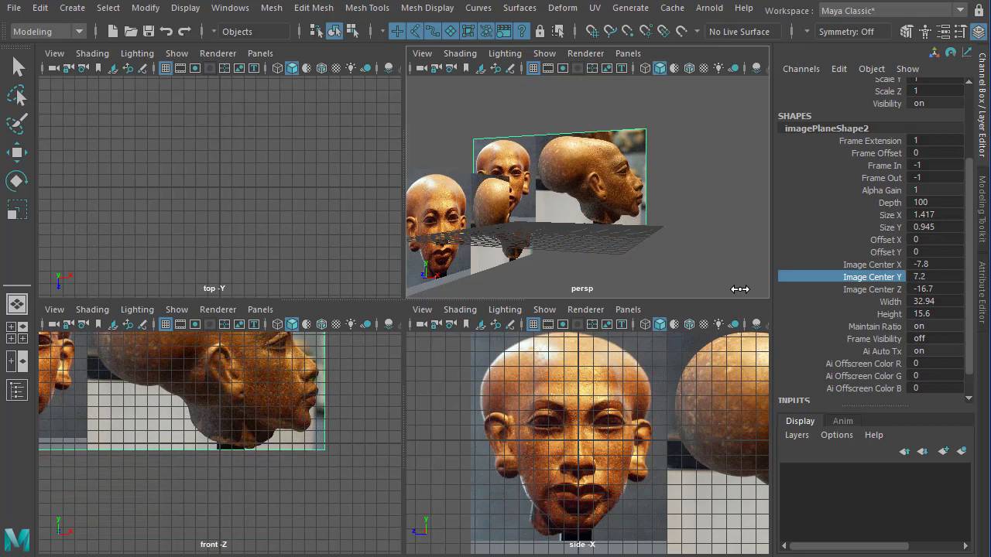
double_click(922, 276)
key("Return")
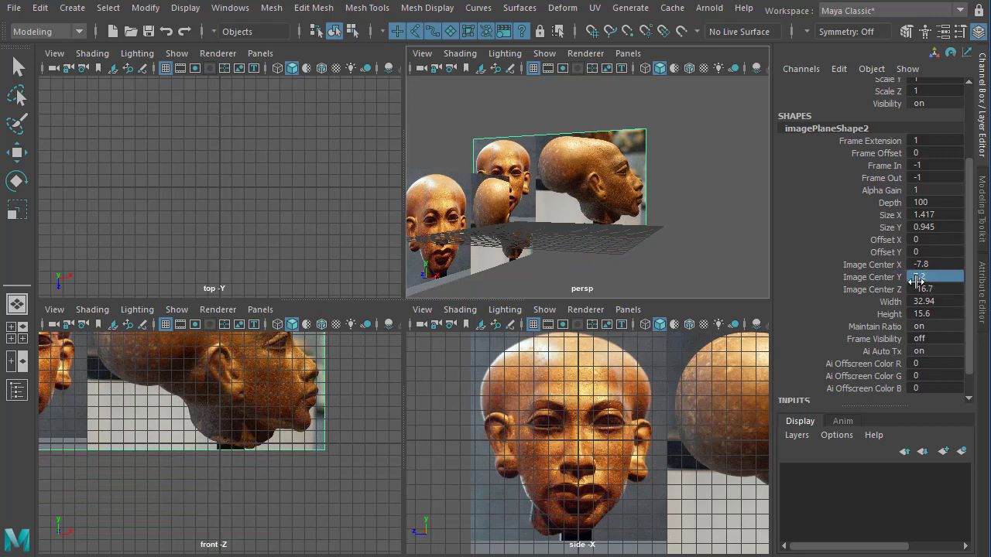
- Raise the side view's image plane to rest on the grid by setting its Image Center Y to 7.2
scroll(591, 177, "down", 2)
middle_click_drag(602, 198, 609, 208, "alt")
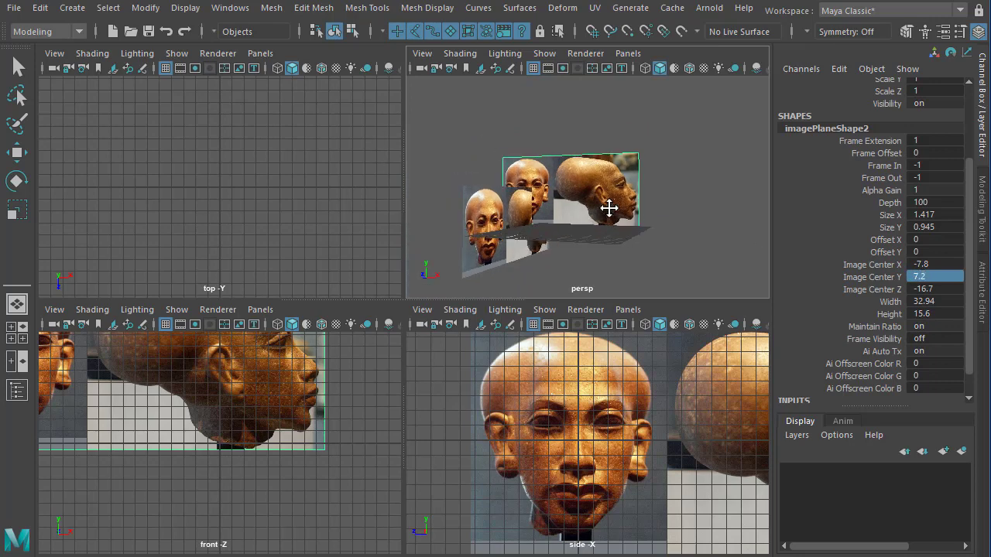
left_click_drag(557, 224, 526, 218, "alt")
left_click_drag(457, 165, 488, 206)
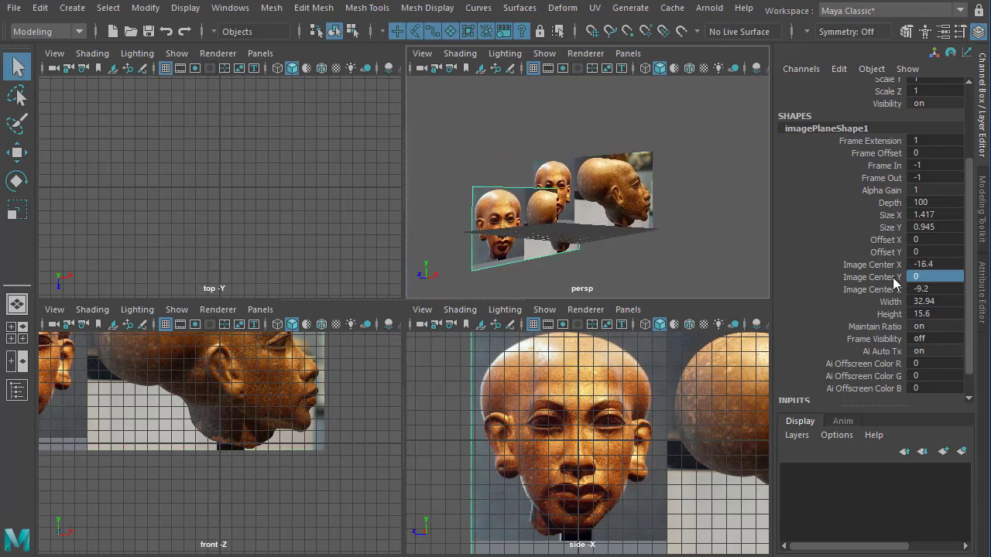
left_click(915, 276)
type("1.2")
key("Return")
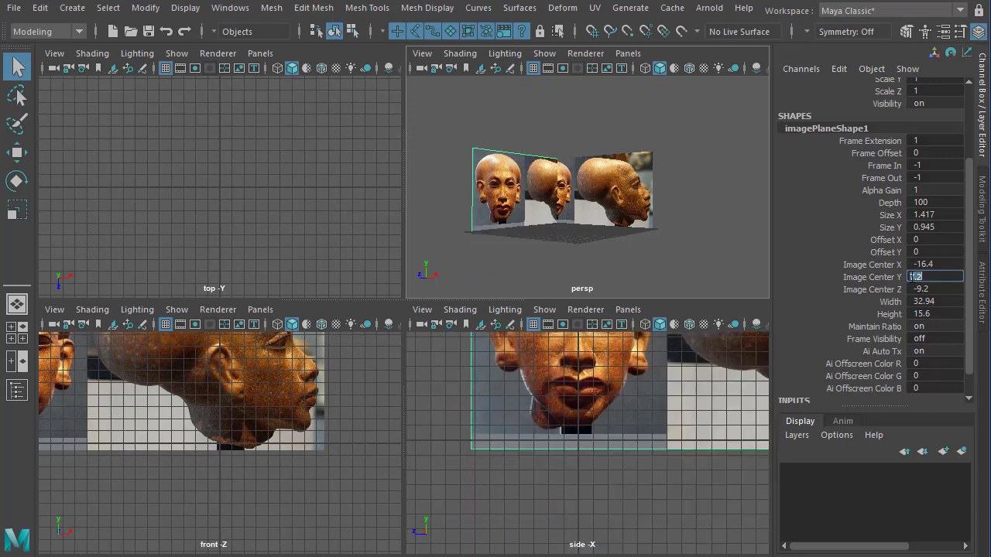
- Deselect the plane and examine how both reference images align with the grid in the perspective, side and front views
left_click_drag(607, 247, 632, 225, "alt")
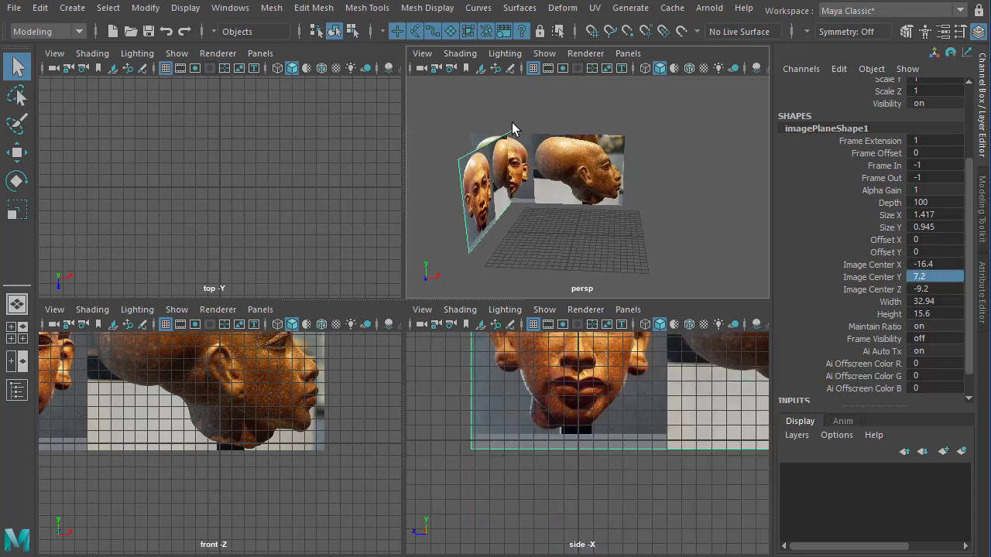
left_click_drag(518, 129, 461, 189, "alt")
right_click_drag(462, 189, 593, 217, "alt")
middle_click_drag(593, 217, 601, 236, "alt")
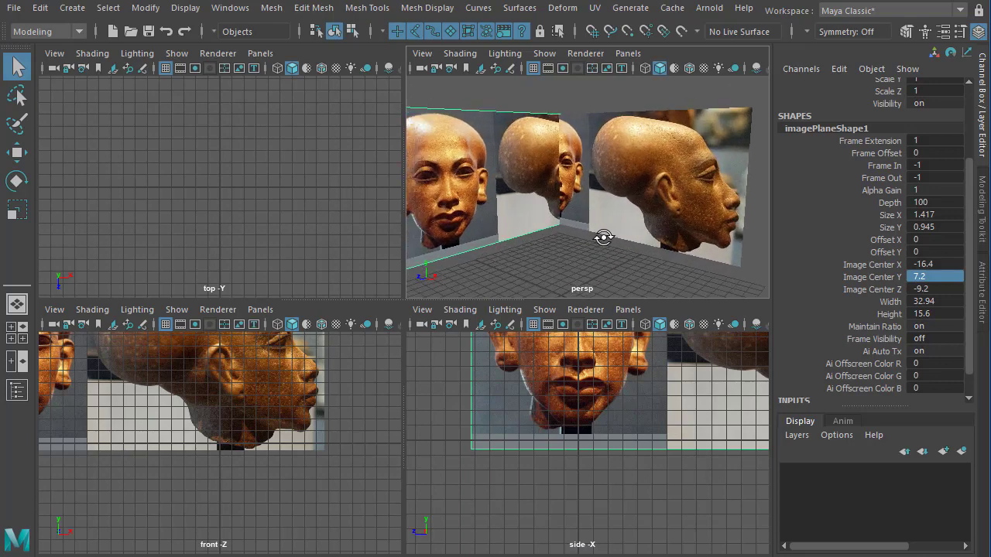
left_click_drag(602, 236, 577, 239, "alt")
middle_click_drag(606, 232, 588, 225, "alt")
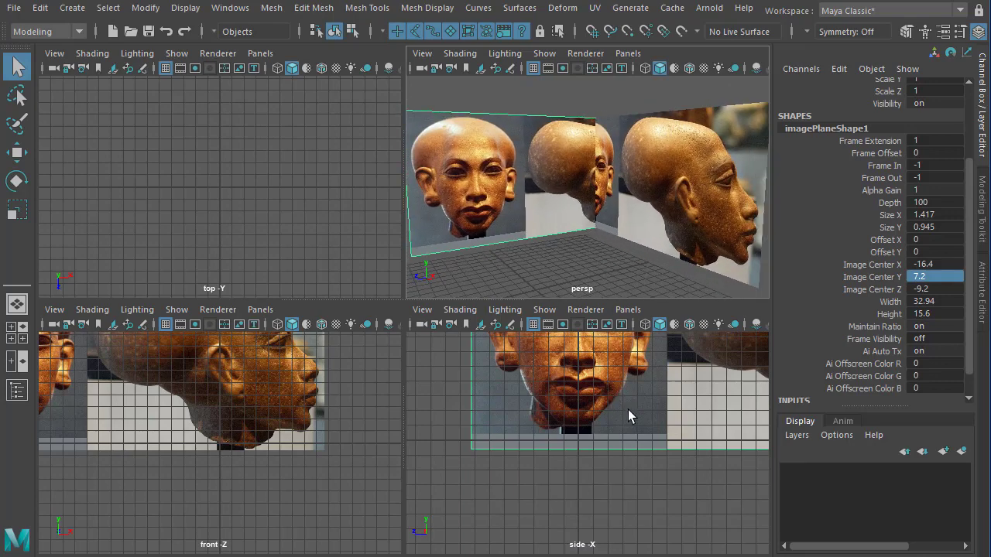
left_click(633, 468)
right_click_drag(667, 393, 576, 424, "alt")
middle_click_drag(575, 424, 494, 496, "alt")
right_click_drag(623, 422, 577, 429, "alt")
middle_click_drag(578, 430, 557, 467, "alt")
right_click_drag(317, 438, 196, 421, "alt")
middle_click_drag(202, 422, 259, 464, "alt")
left_click_drag(511, 252, 544, 217, "alt")
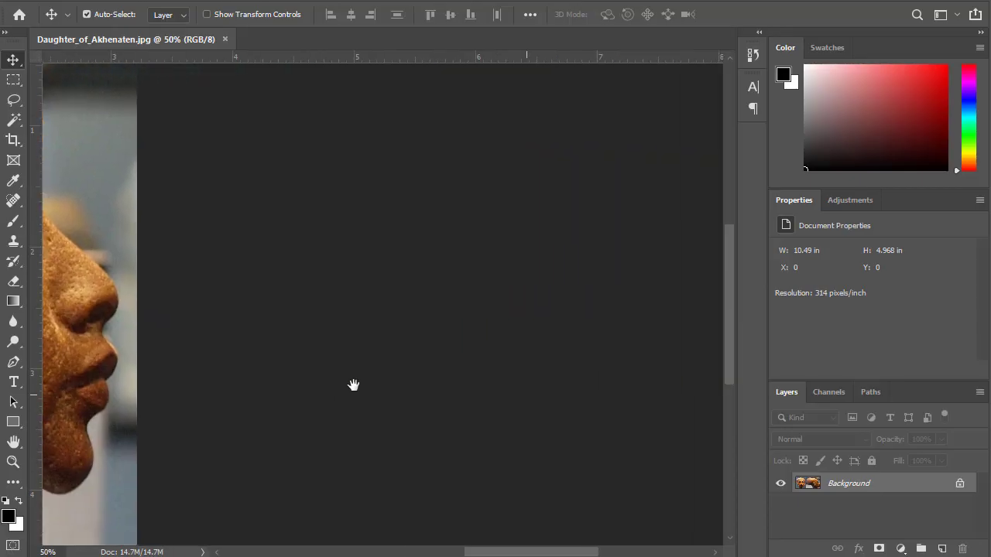
- In Photoshop, paint a vertical black centre line down the frontal face on Layer 1 and nudge it slightly right
left_click_drag(354, 384, 466, 410)
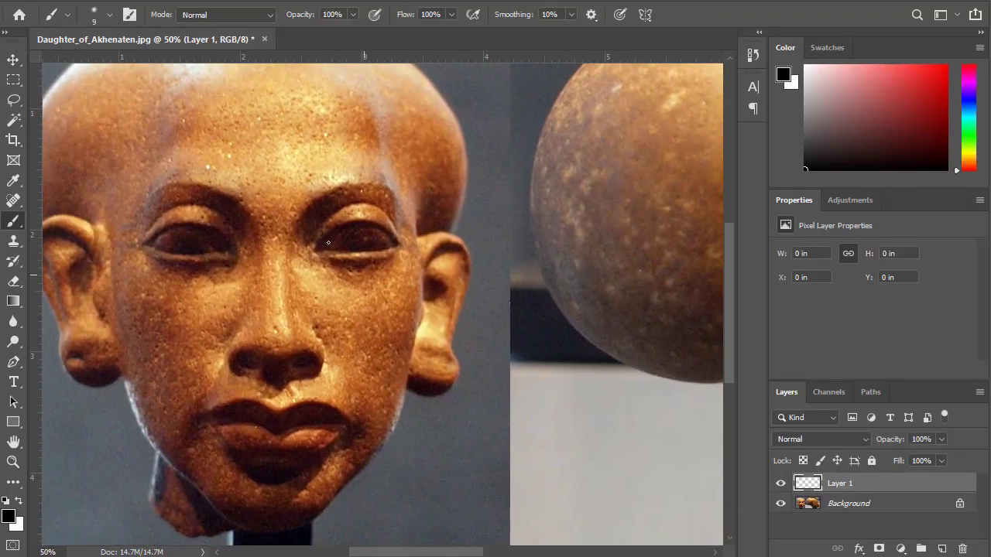
left_click_drag(274, 143, 274, 492)
scroll(379, 302, "down", 3)
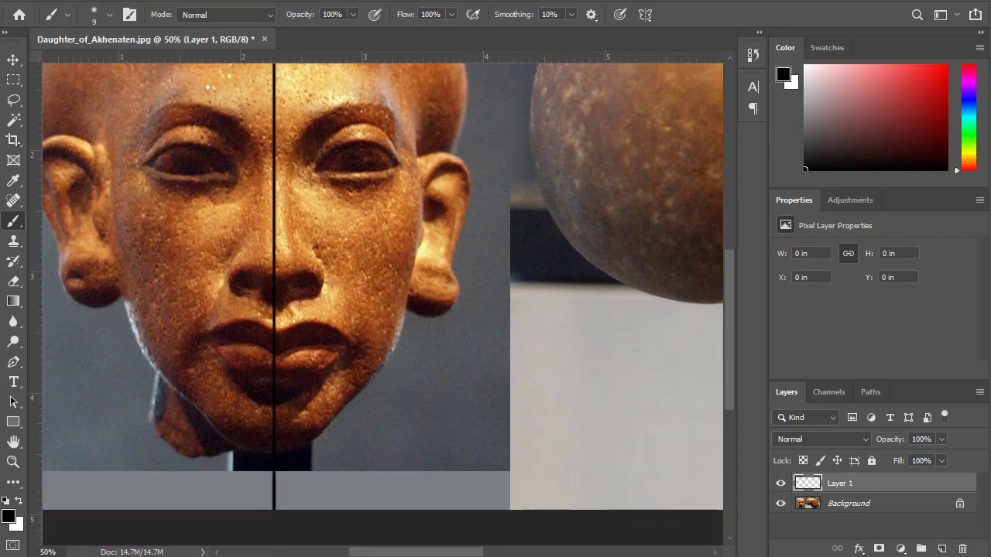
left_click_drag(375, 324, 346, 423)
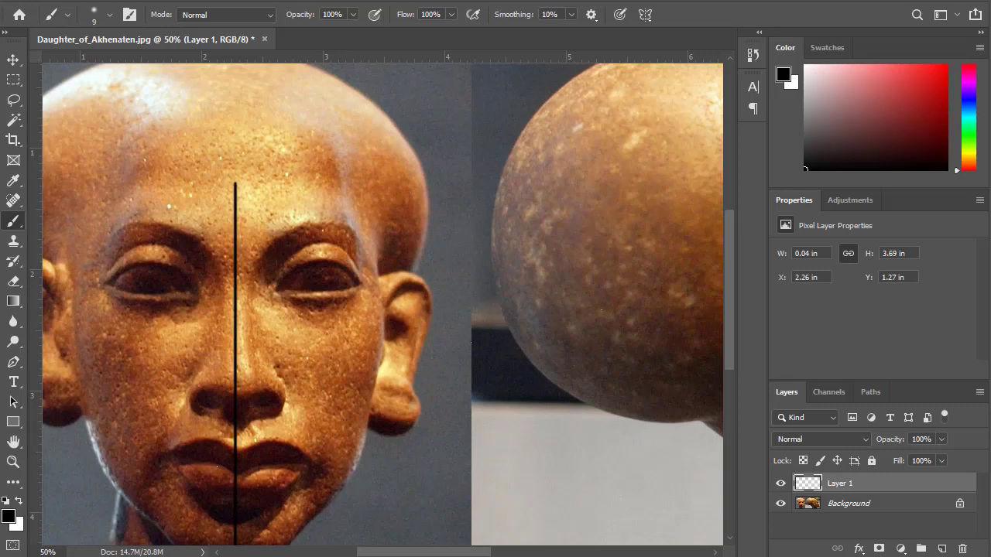
left_click(13, 60)
key("Right")
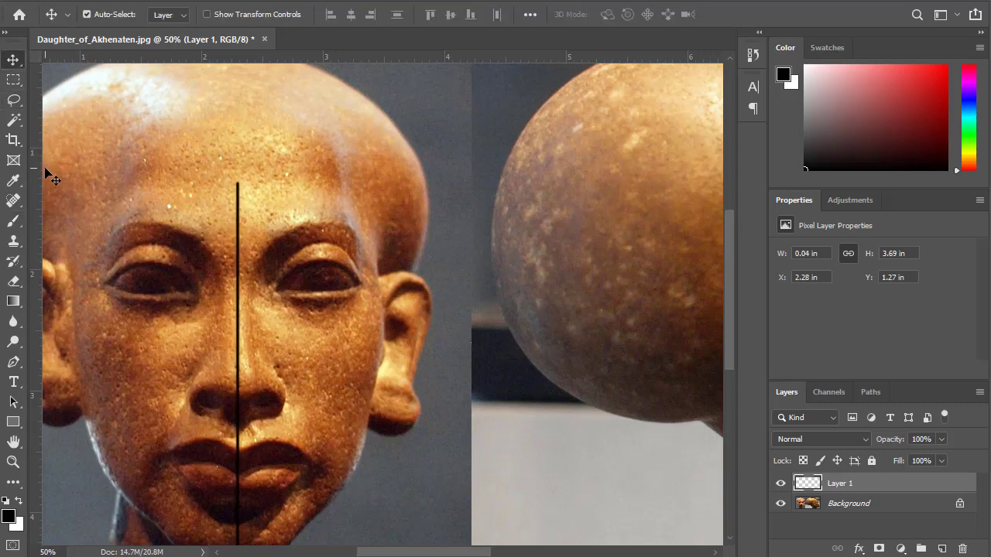
- Brush the outline of the eye on the face's right half and surround it with one ring of quad divisions
left_click(13, 221)
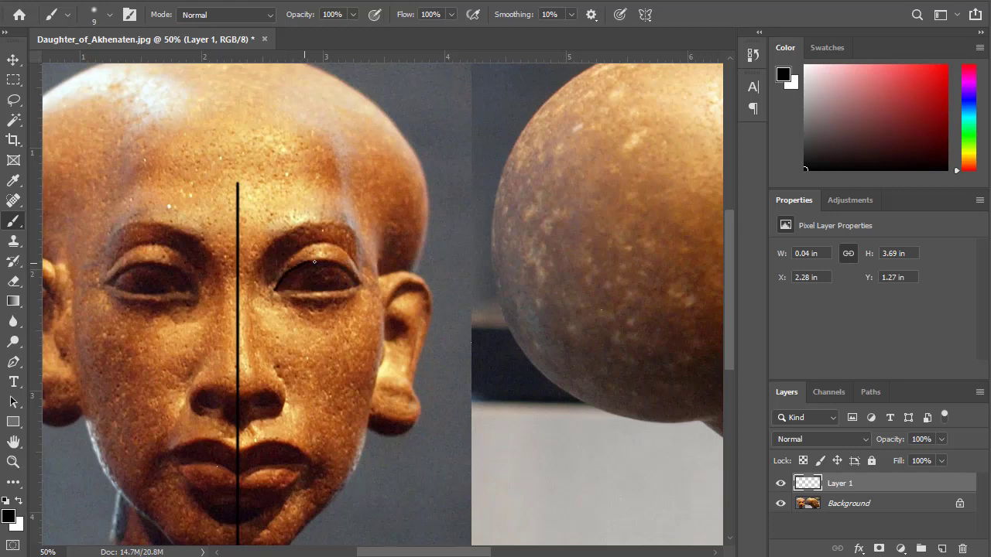
mouse_move(345, 270)
left_mouse_down()
mouse_move(357, 281)
mouse_move(349, 291)
mouse_move(274, 291)
left_mouse_up()
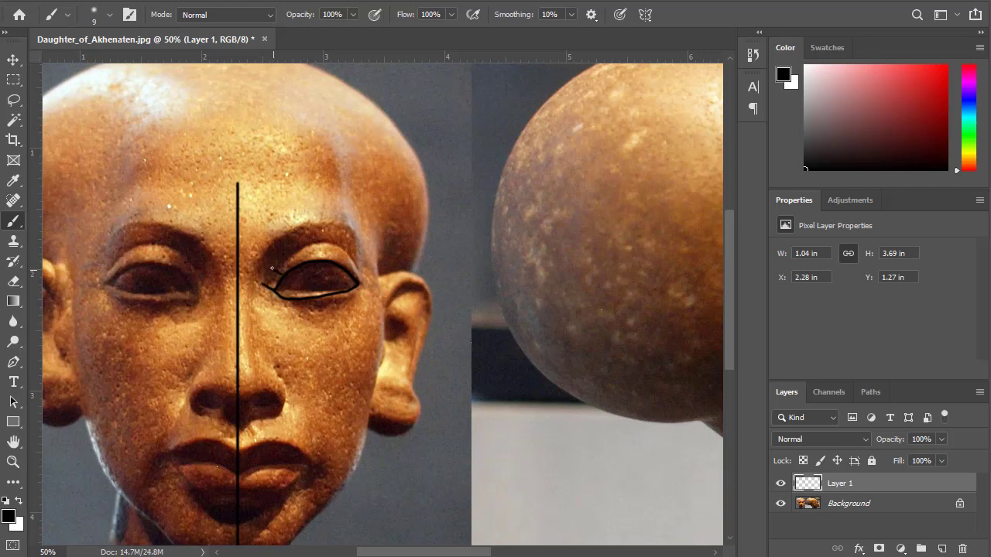
mouse_move(305, 262)
left_mouse_down()
mouse_move(298, 249)
mouse_move(326, 238)
mouse_move(342, 248)
mouse_move(370, 272)
mouse_move(363, 298)
mouse_move(317, 312)
mouse_move(275, 310)
mouse_move(261, 295)
mouse_move(275, 311)
mouse_move(303, 312)
mouse_move(349, 304)
mouse_move(373, 282)
mouse_move(325, 241)
mouse_move(264, 283)
left_mouse_up()
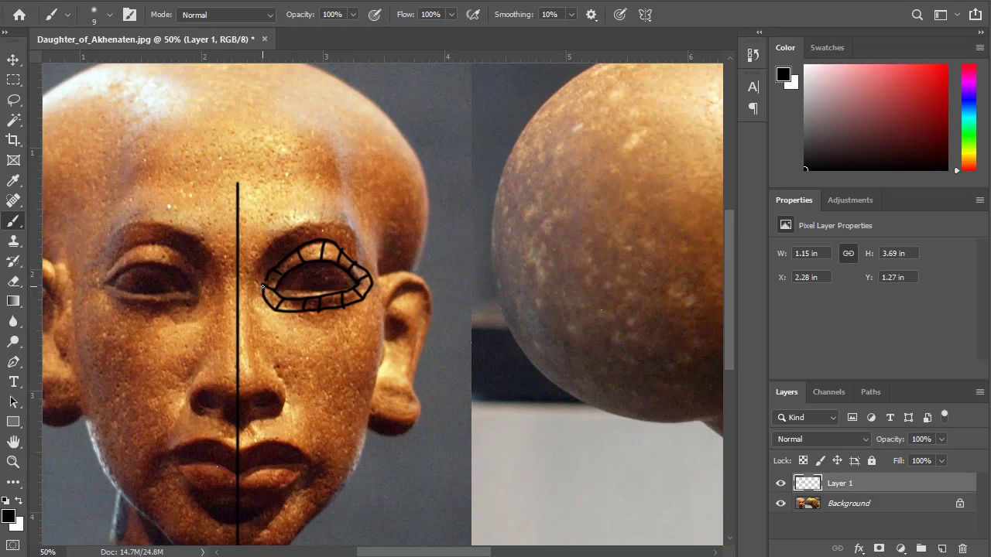
- Sketch a second, wider edge loop around the eye, extending the radial divisions outward and to the centre line
left_click_drag(263, 287, 234, 282)
mouse_move(275, 293)
left_mouse_down()
mouse_move(237, 308)
mouse_move(269, 335)
mouse_move(371, 320)
left_mouse_up()
left_click_drag(372, 285, 387, 293)
mouse_move(357, 261)
left_mouse_down()
mouse_move(352, 236)
mouse_move(328, 220)
left_mouse_up()
left_click_drag(297, 250, 287, 226)
mouse_move(275, 268)
left_mouse_down()
mouse_move(259, 254)
mouse_move(250, 278)
mouse_move(246, 299)
mouse_move(261, 326)
mouse_move(322, 328)
mouse_move(382, 294)
mouse_move(361, 244)
mouse_move(325, 225)
mouse_move(277, 236)
mouse_move(264, 253)
left_mouse_up()
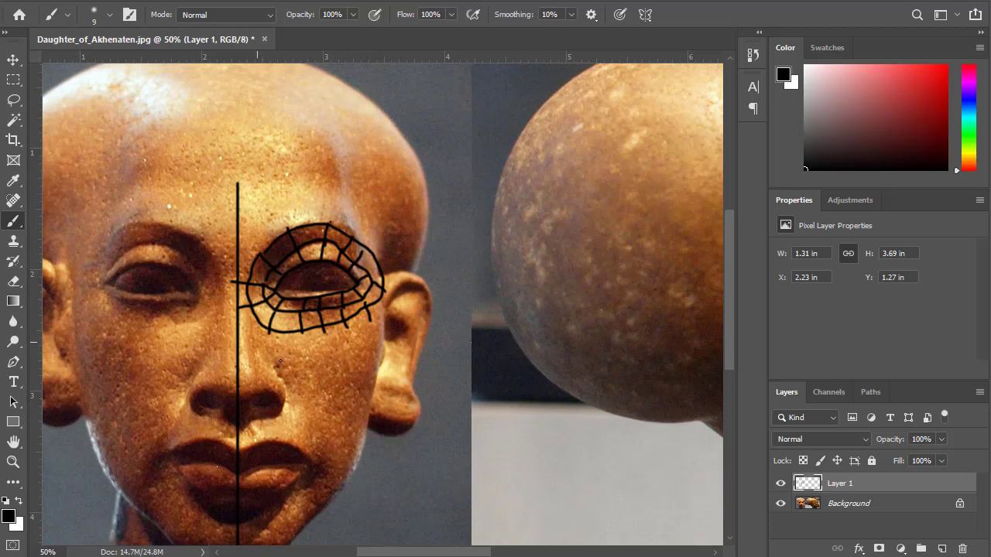
- Sketch edge loops with radial divisions around the nostril and the right half of the lips, linking the two areas
mouse_move(251, 393)
left_mouse_down()
mouse_move(267, 385)
mouse_move(268, 408)
mouse_move(246, 382)
mouse_move(275, 372)
mouse_move(283, 413)
mouse_move(242, 412)
mouse_move(250, 373)
mouse_move(266, 372)
left_mouse_up()
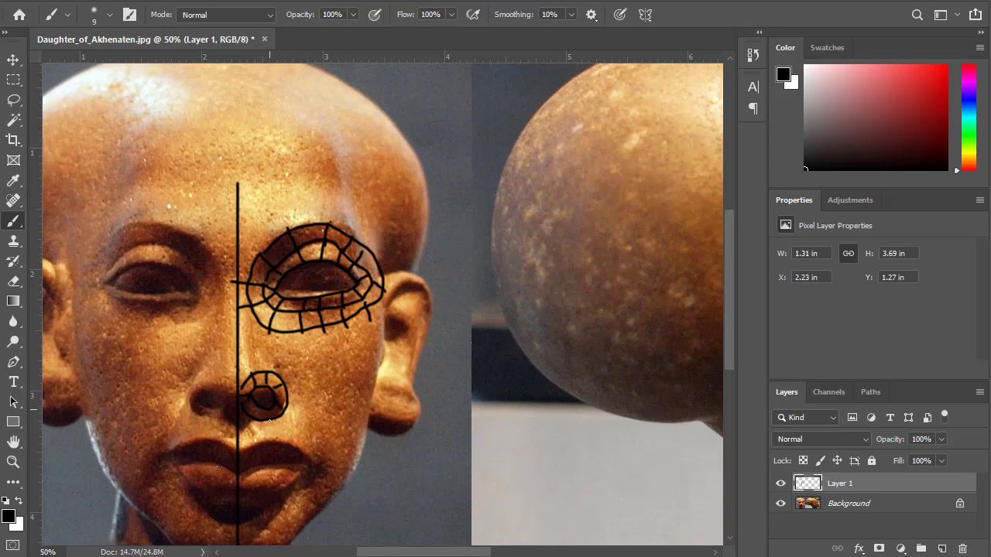
mouse_move(269, 420)
left_mouse_down()
mouse_move(268, 411)
mouse_move(247, 416)
left_mouse_up()
mouse_move(245, 447)
left_mouse_down()
mouse_move(270, 439)
mouse_move(308, 462)
mouse_move(255, 498)
left_mouse_up()
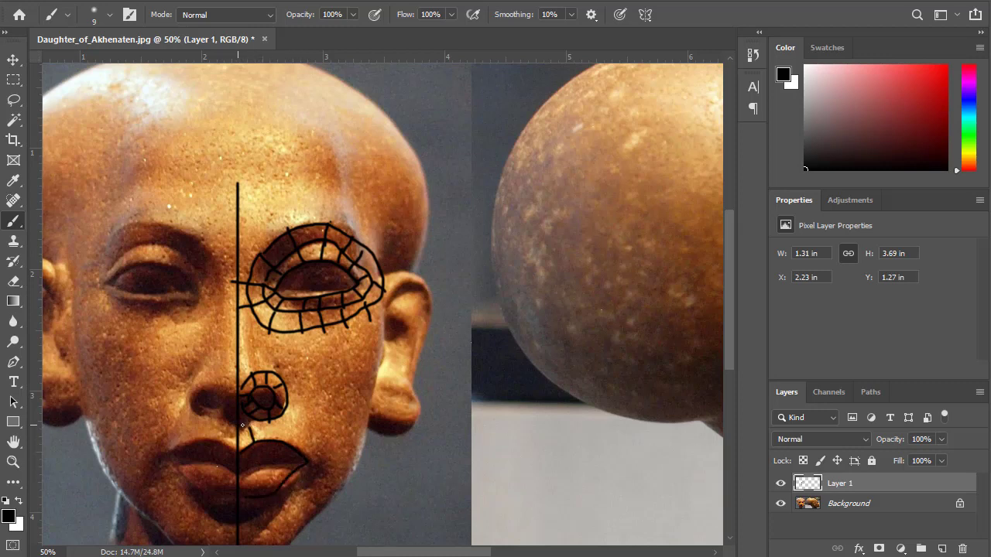
mouse_move(242, 425)
left_mouse_down()
mouse_move(273, 430)
mouse_move(270, 441)
mouse_move(272, 421)
left_mouse_up()
mouse_move(288, 429)
left_mouse_down()
mouse_move(318, 442)
mouse_move(329, 468)
mouse_move(264, 507)
left_mouse_up()
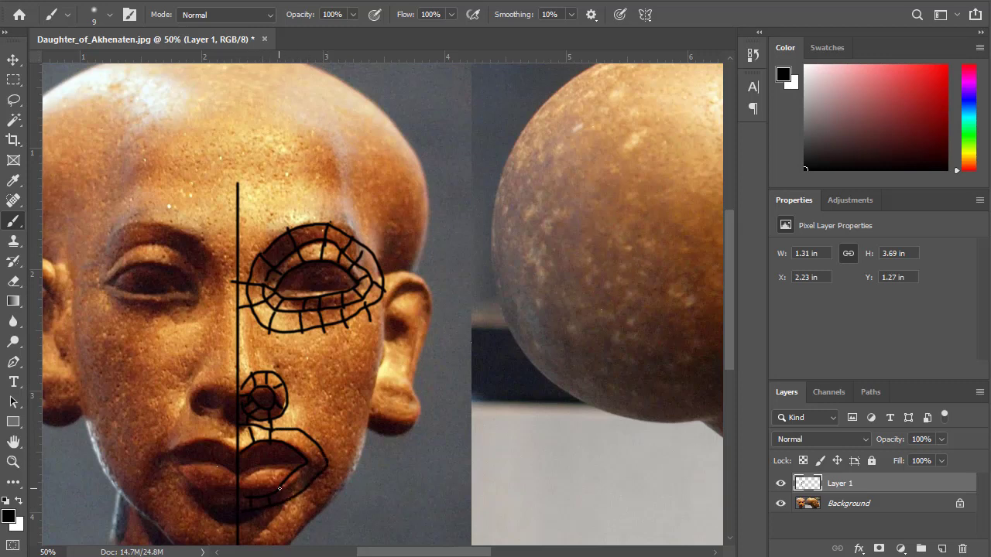
left_click_drag(290, 471, 304, 491)
left_click_drag(303, 454, 313, 437)
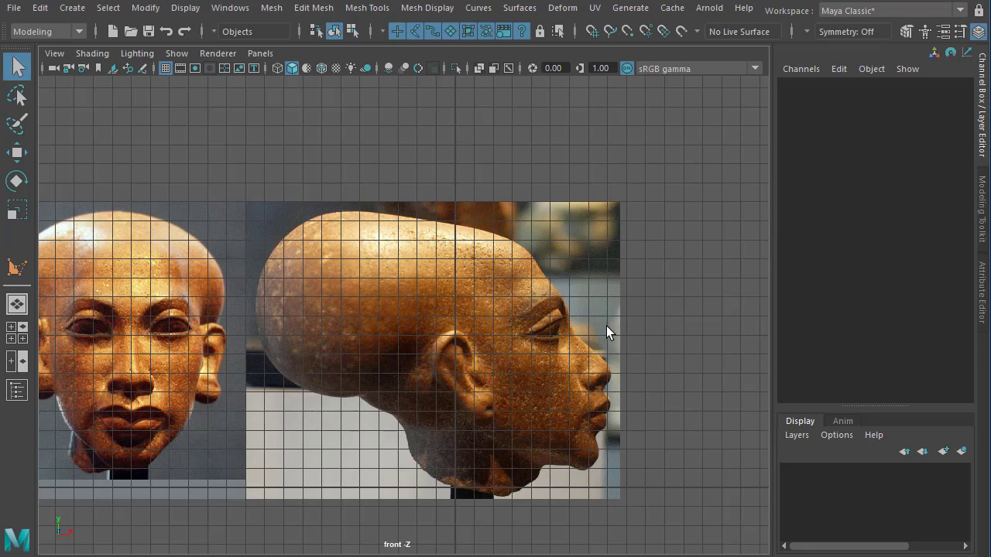
- In Maya's front view, start a Create Polygon outline with vertices from the forehead down the nose bridge of the profile
right_click(595, 295, "shift")
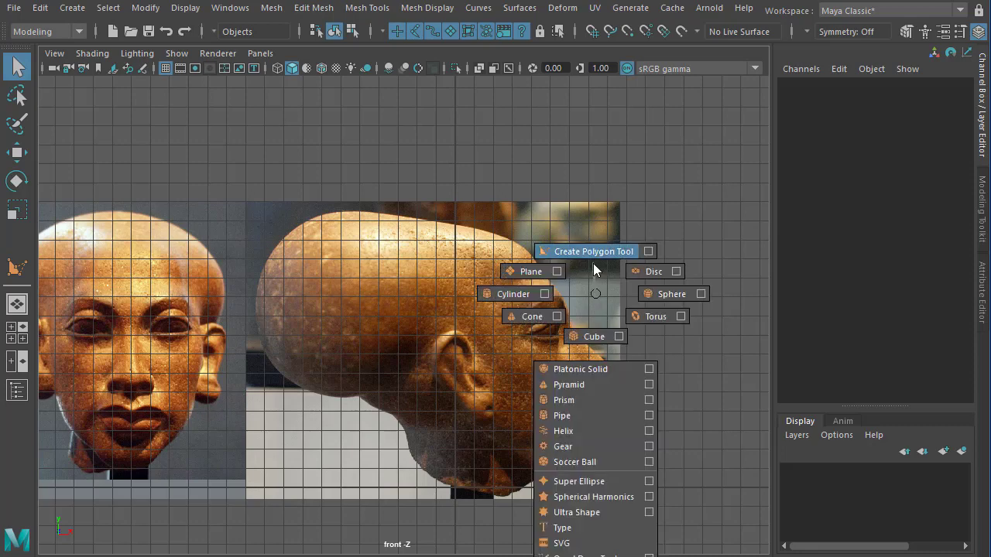
right_click_drag(595, 304, 607, 333, "shift")
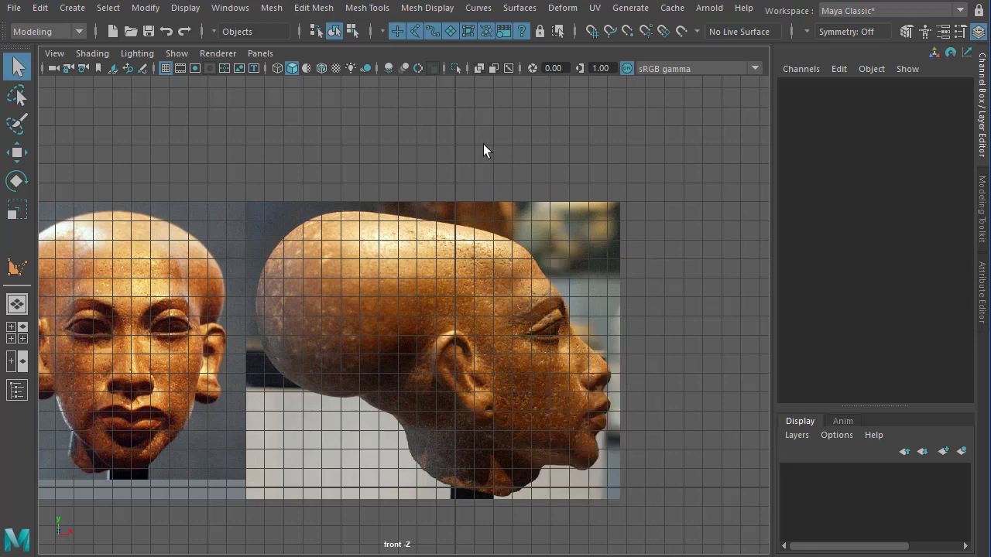
left_click(365, 7)
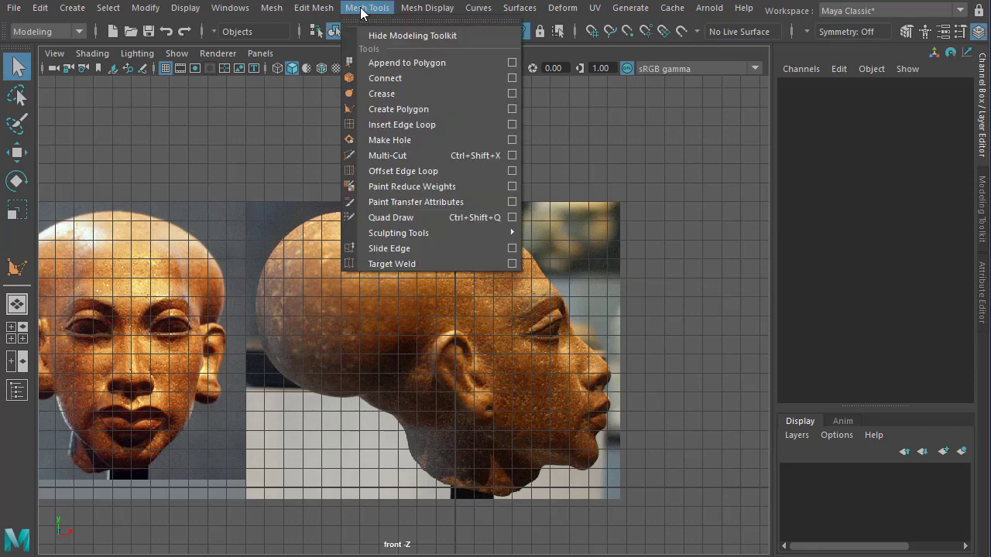
left_click(406, 108)
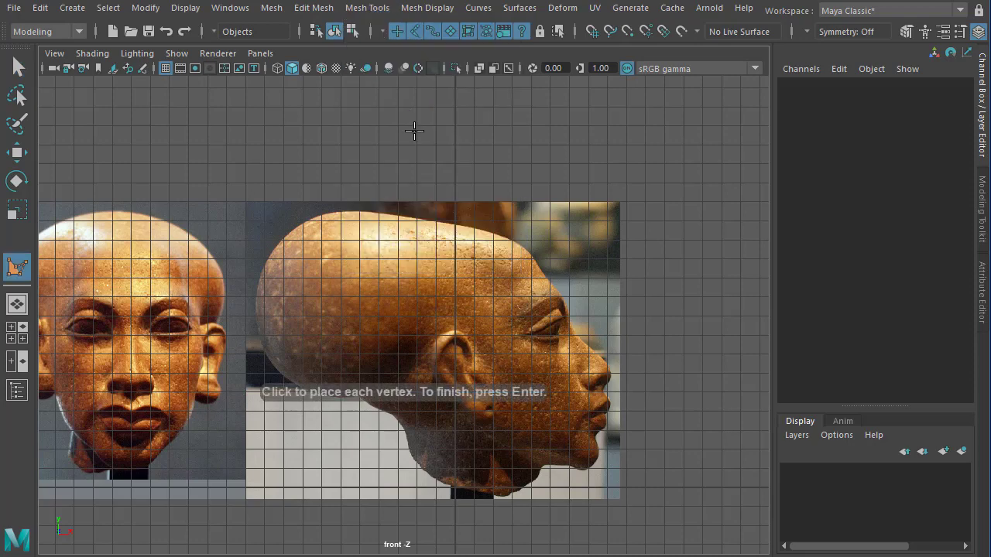
scroll(619, 363, "up", 4)
middle_click_drag(620, 347, 564, 342, "alt")
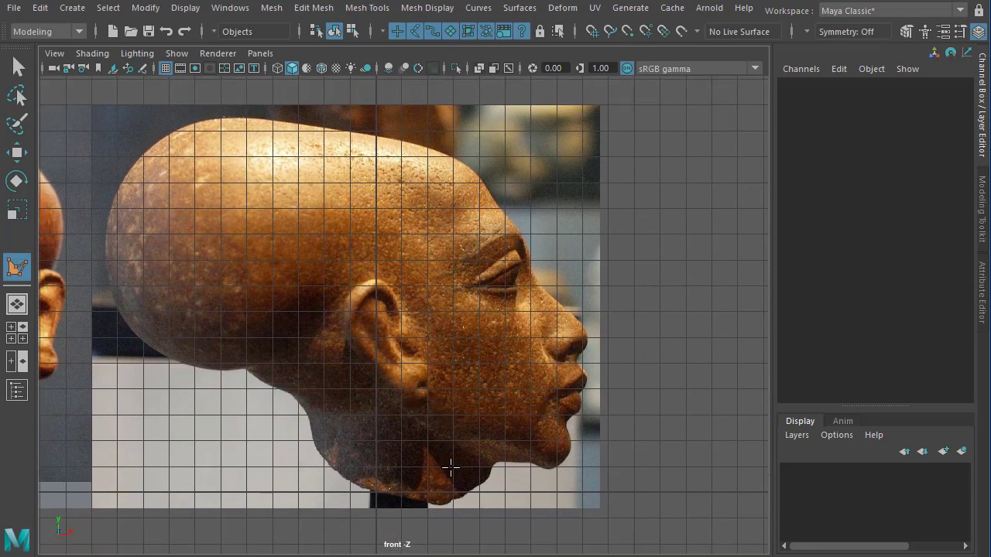
middle_click_drag(555, 228, 546, 239, "alt")
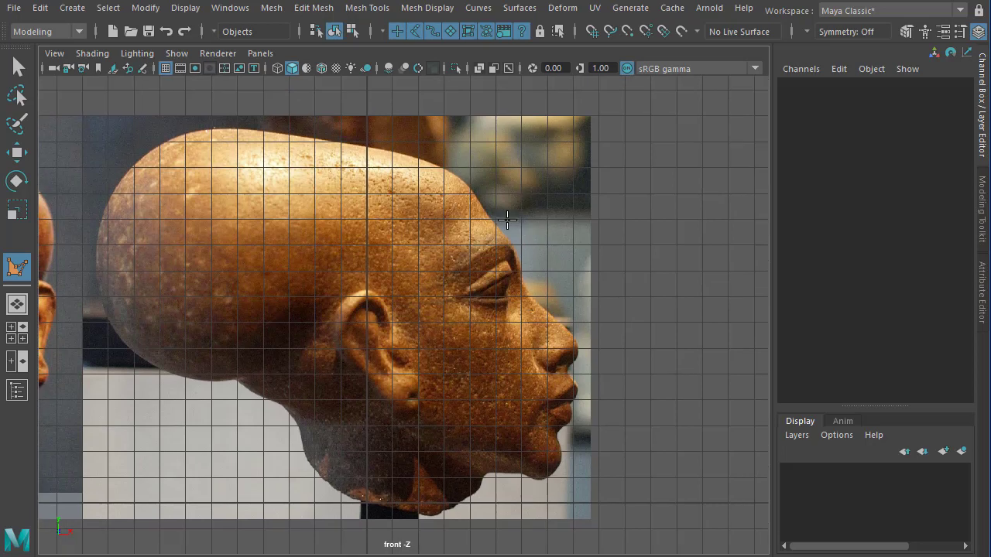
left_click(488, 219)
left_click(515, 247)
left_click(523, 288)
left_click(557, 323)
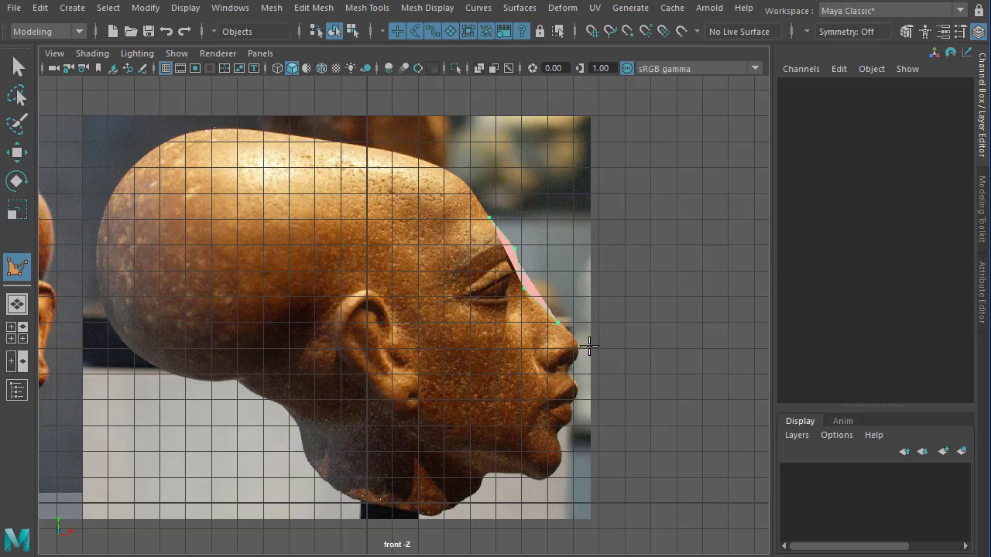
- Continue the polygon outline around the nose tip and lips to the crease below the lower lip
left_click(578, 343)
left_click(571, 366)
left_click(564, 373)
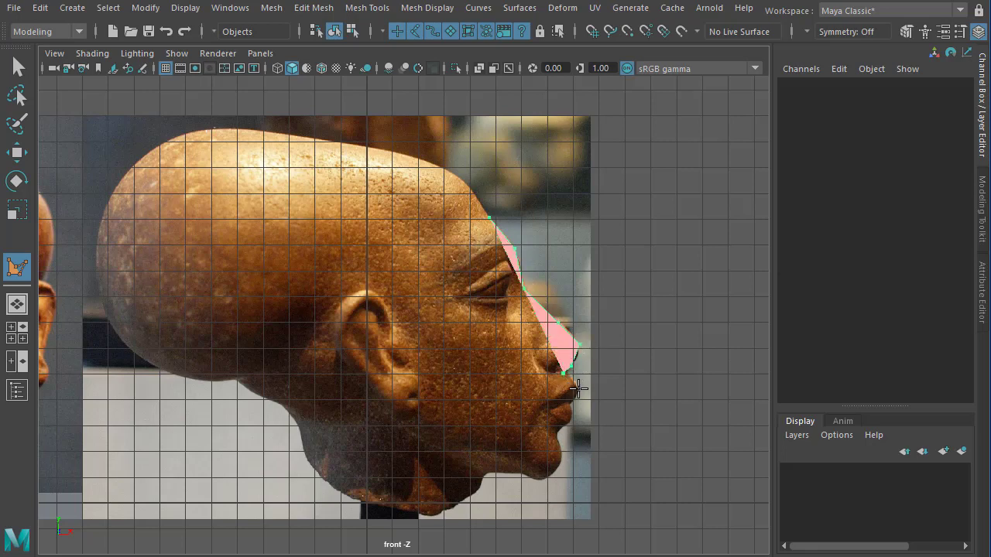
left_click(576, 385)
left_click(569, 405)
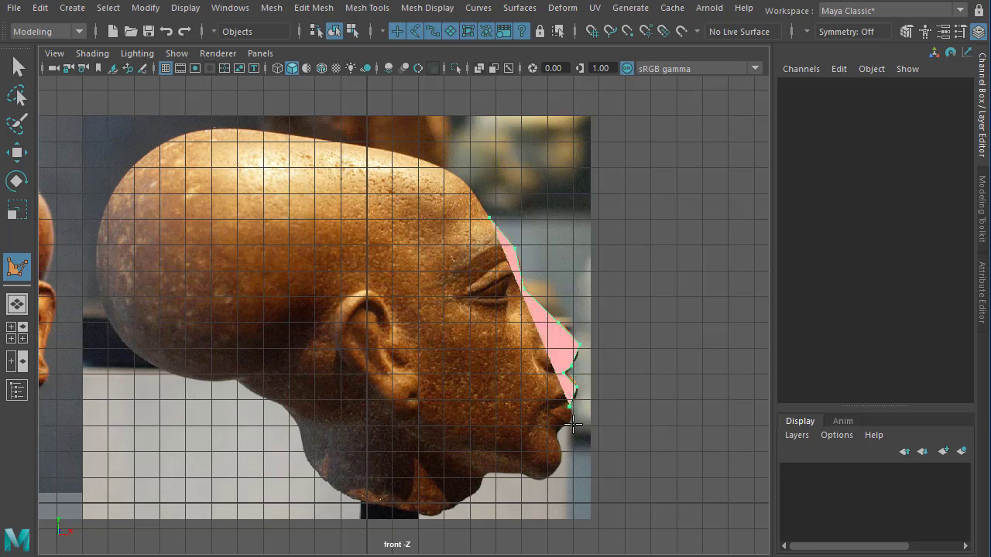
left_click(559, 430)
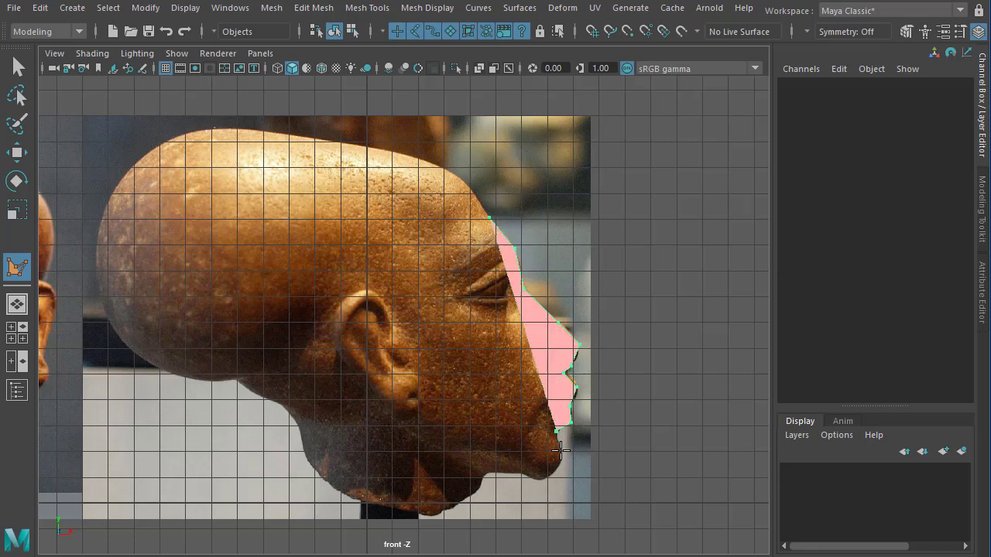
- Place the polygon's remaining vertices around the chin, along the jaw and at the neck base, and complete the face
left_click(563, 455)
left_click(547, 480)
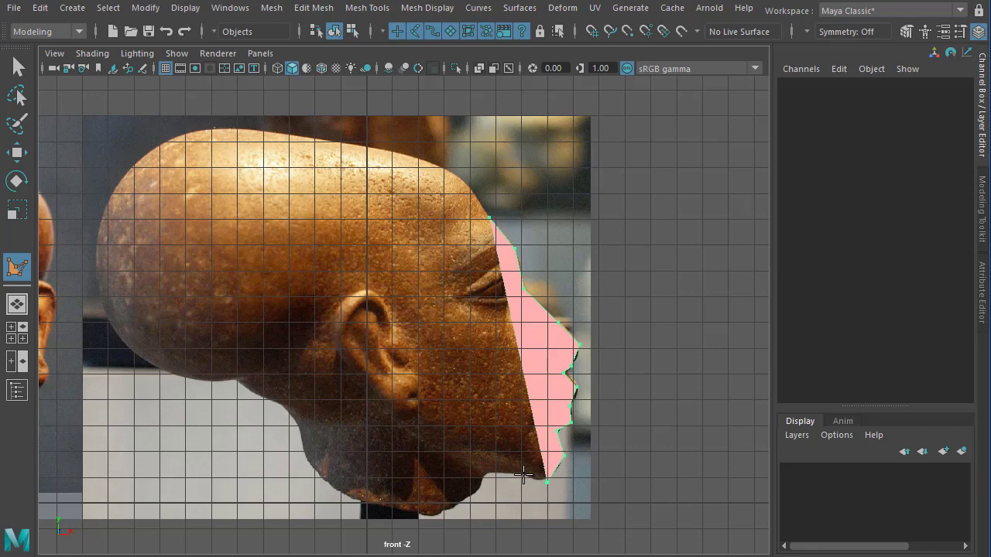
left_click(522, 475)
left_click(485, 473)
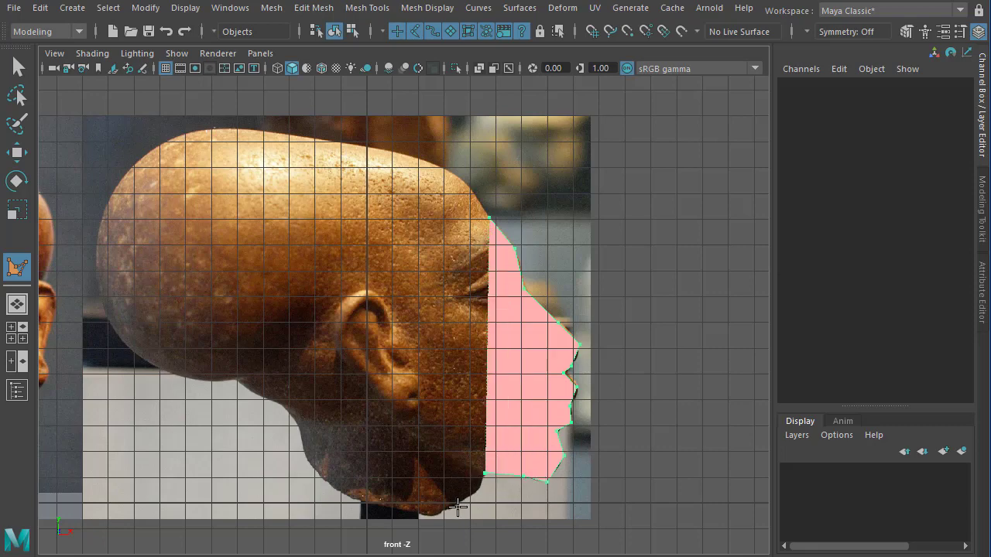
left_click(458, 508)
key("Return")
key("q")
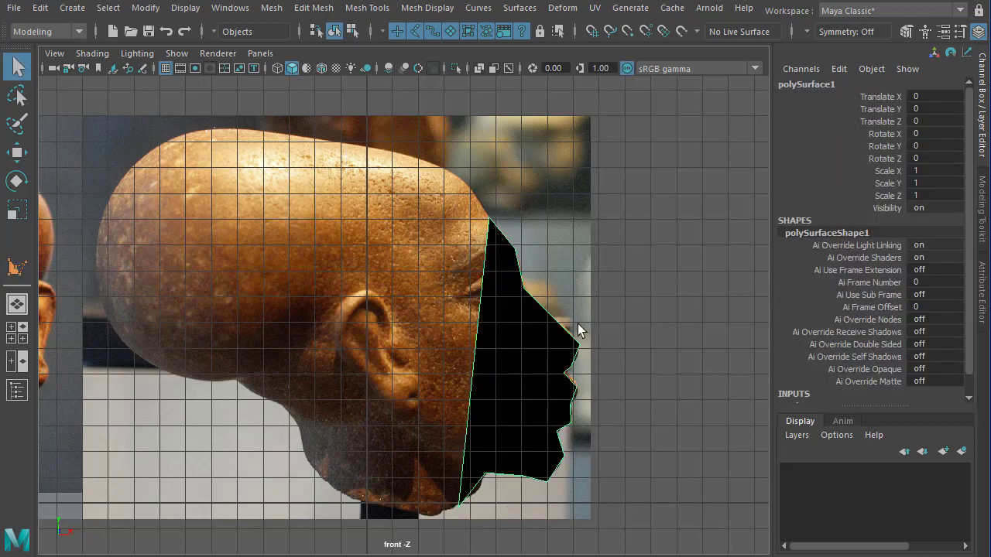
- Select the profile polygon's face in the perspective view and extrude it with a Local Translate Z of about 0.306
key("space")
key("space")
left_click_drag(624, 206, 450, 370, "alt")
right_click_drag(450, 370, 634, 397, "alt")
middle_click_drag(546, 385, 581, 325, "alt")
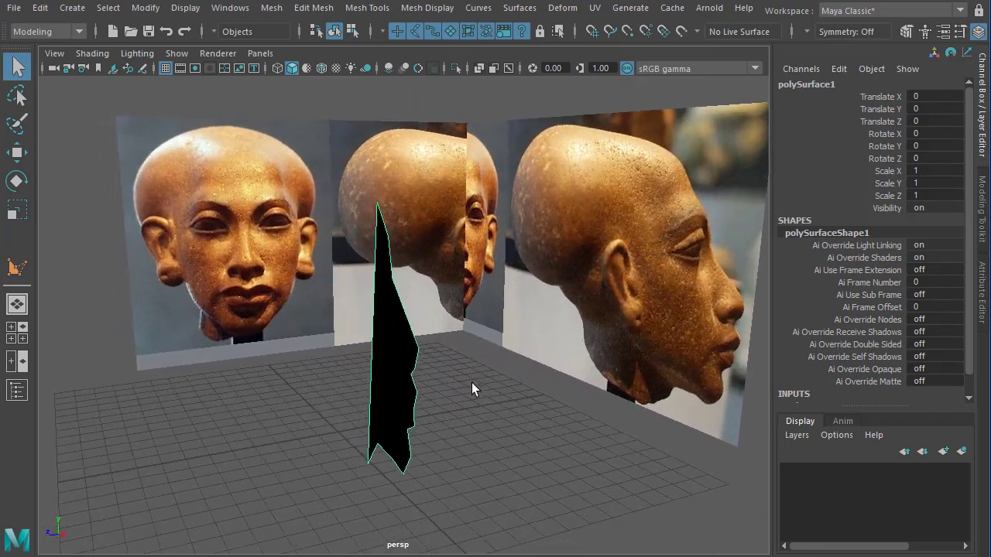
left_click_drag(471, 383, 495, 388, "alt")
right_click_drag(394, 373, 390, 406)
left_click(392, 384)
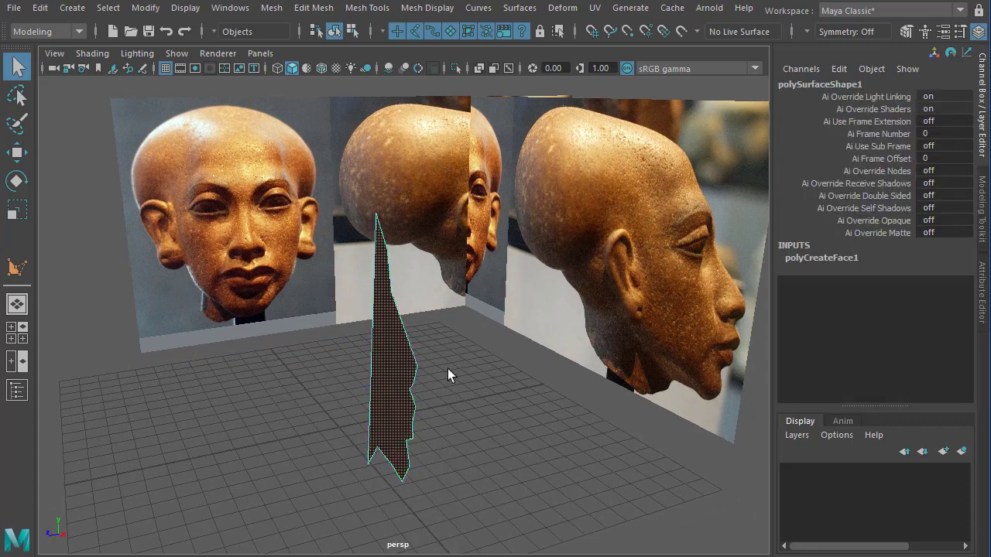
right_click_drag(448, 369, 442, 392, "shift")
left_click_drag(439, 404, 410, 382, "alt")
key("space")
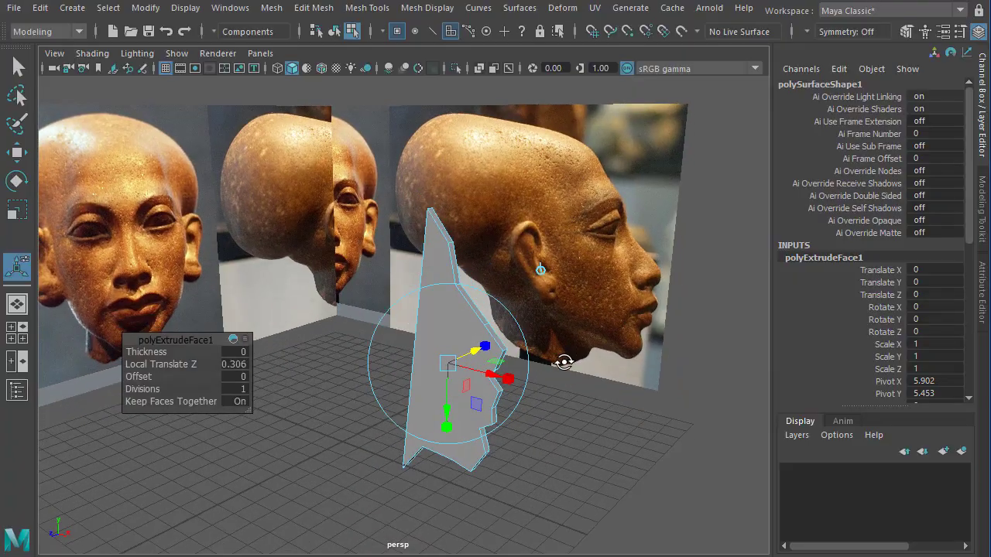
- Delete the extruded profile's large side faces and its straight back face
left_click_drag(564, 360, 577, 362, "alt")
left_click(634, 463)
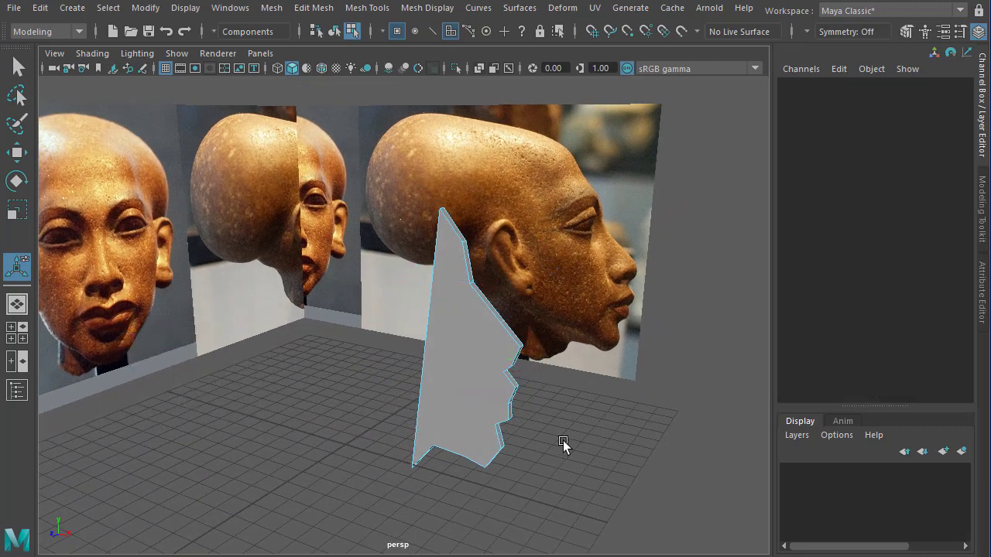
left_click_drag(634, 463, 461, 343, "alt")
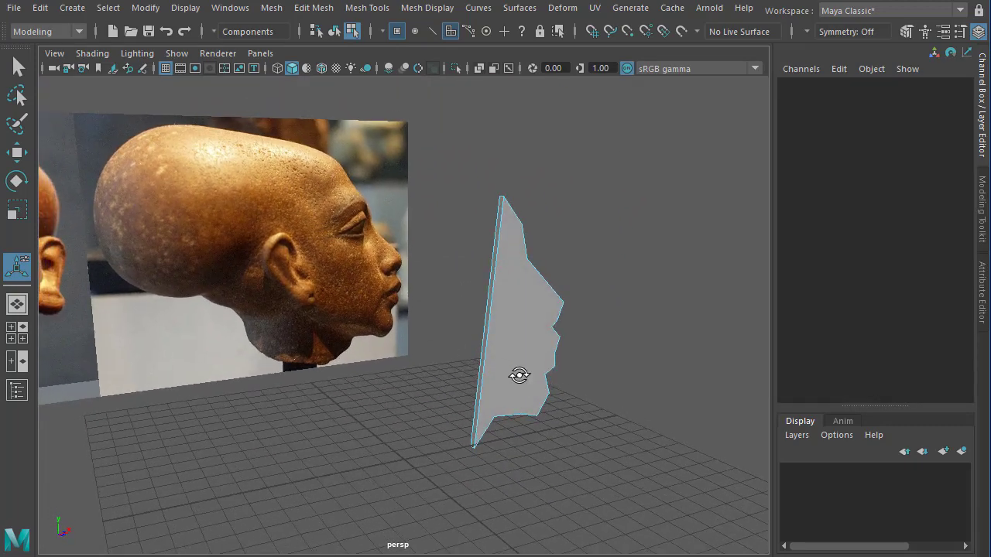
left_click_drag(519, 375, 453, 349, "alt")
left_click(481, 364)
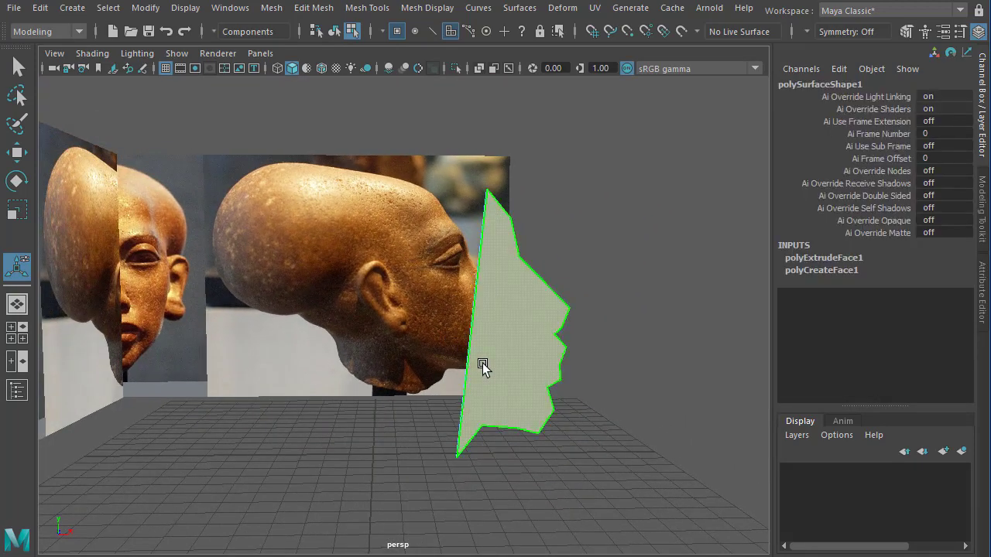
key("F10")
left_click_drag(515, 378, 440, 441, "alt")
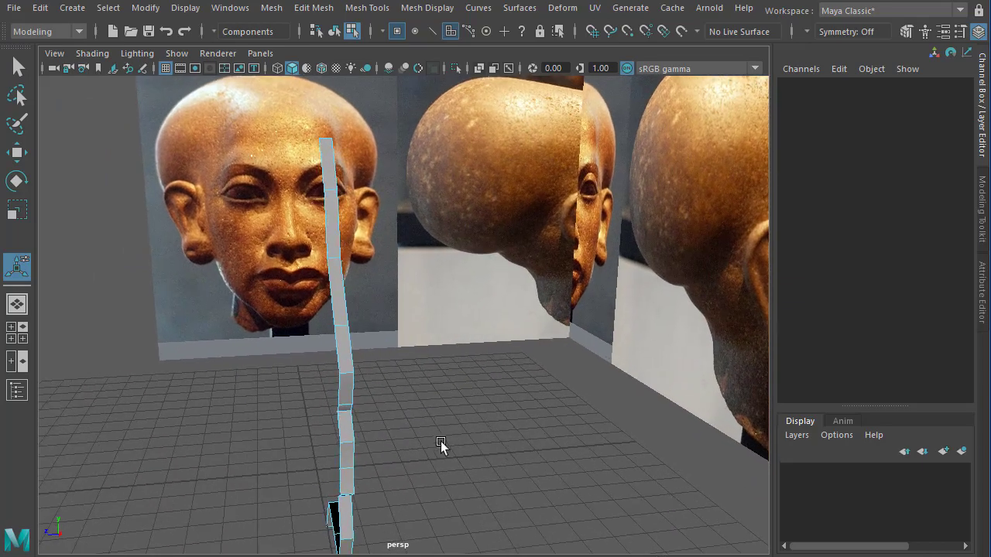
- In the side view, move the strip's two outer vertices at the nose base inward towards the centre line
middle_click_drag(441, 441, 469, 431, "alt")
middle_click_drag(479, 465, 486, 391, "alt")
right_click_drag(438, 393, 474, 414, "alt")
middle_click_drag(472, 416, 470, 443, "alt")
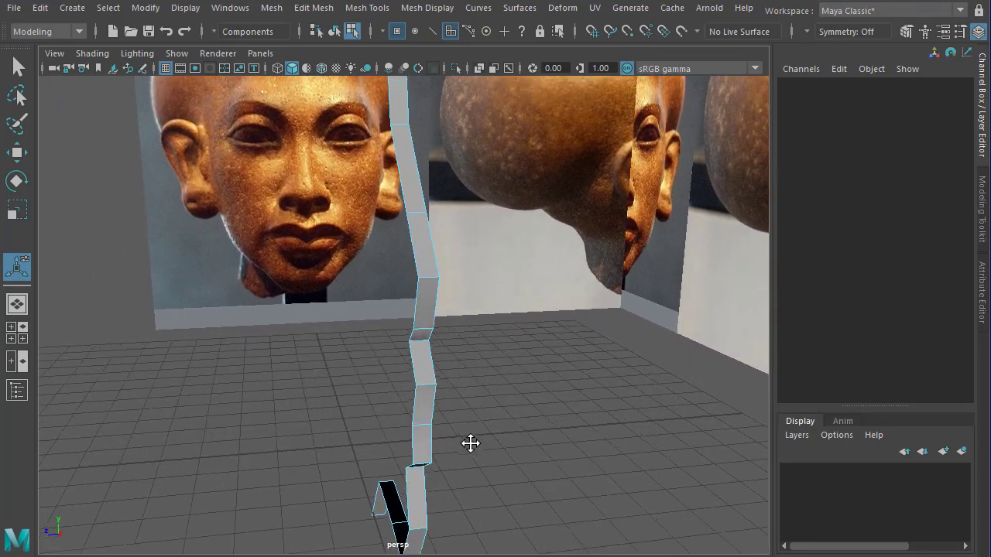
key("space")
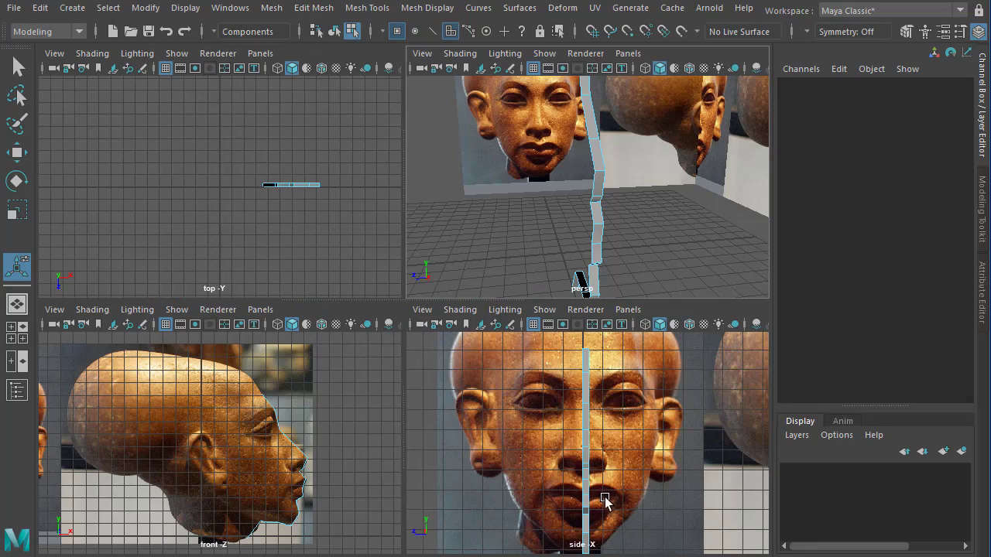
key("space")
scroll(424, 495, "up", 4)
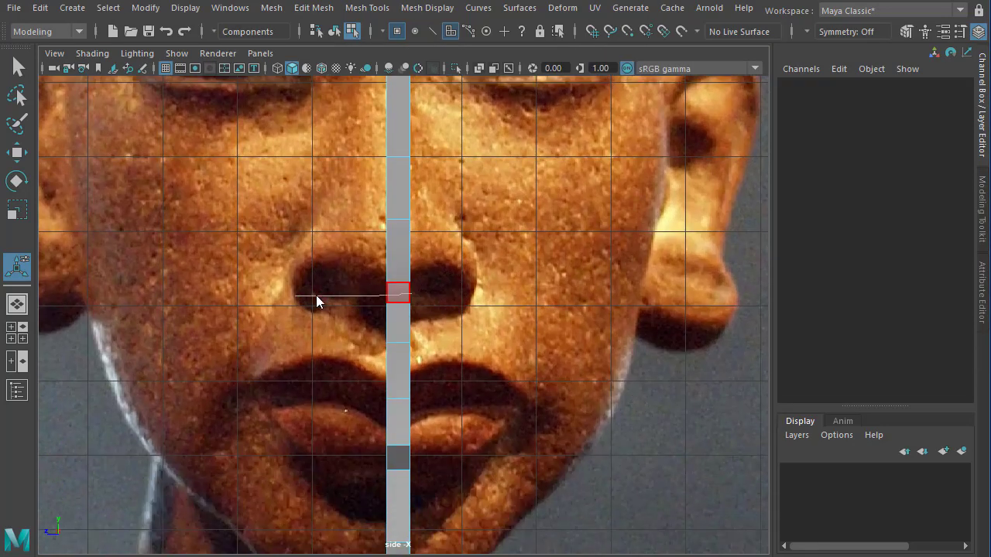
key("q")
left_click_drag(415, 328, 417, 314)
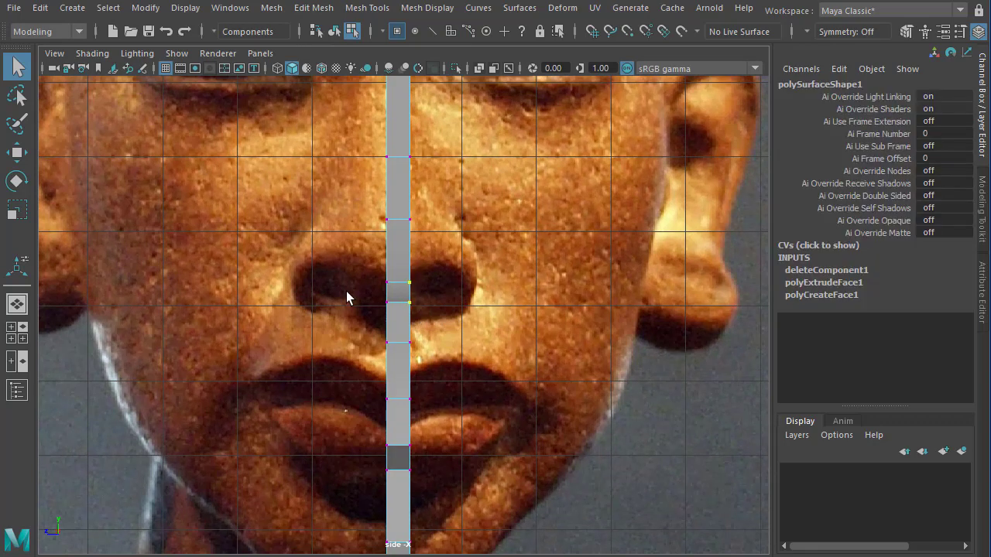
key("w")
left_click_drag(353, 291, 347, 291)
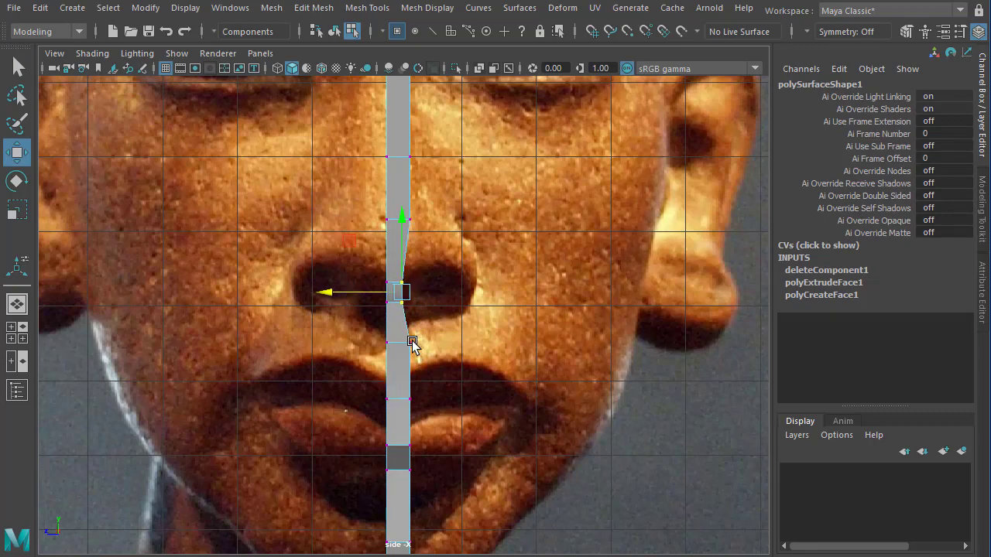
- Lower the strip's vertex pair below the nose to the upper lip's edge and adjust the outer vertex
left_click(411, 343)
middle_click_drag(486, 384, 481, 302, "alt")
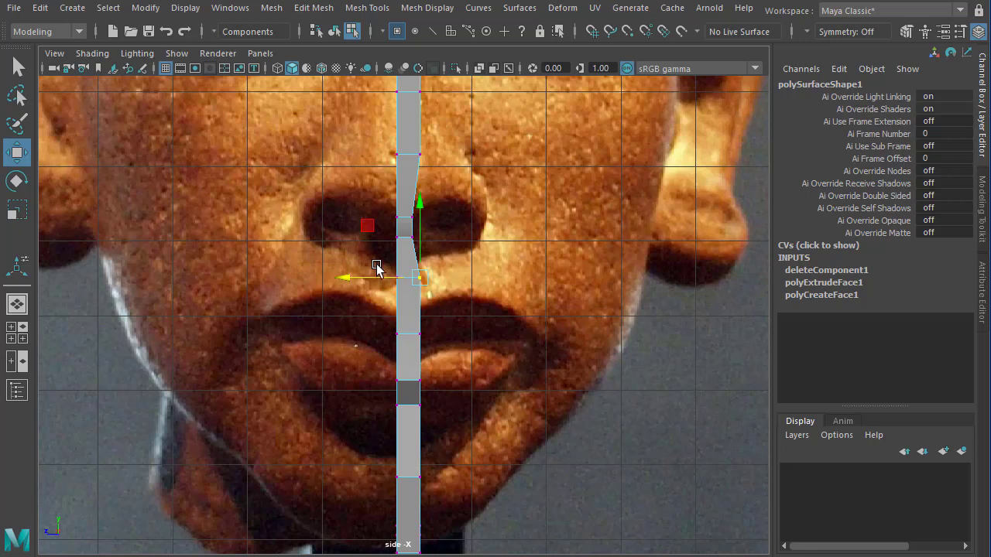
left_click_drag(429, 283, 411, 271)
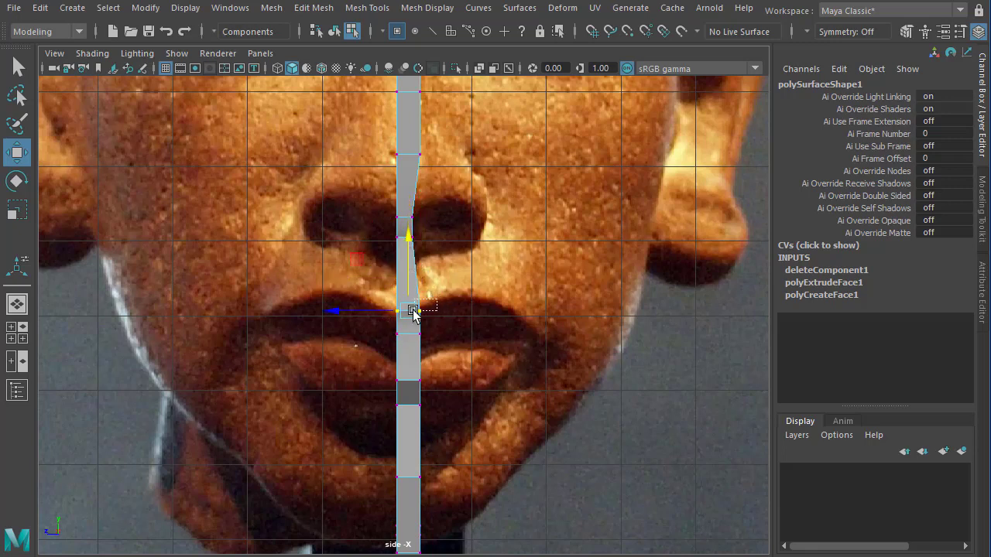
left_click_drag(413, 311, 418, 310)
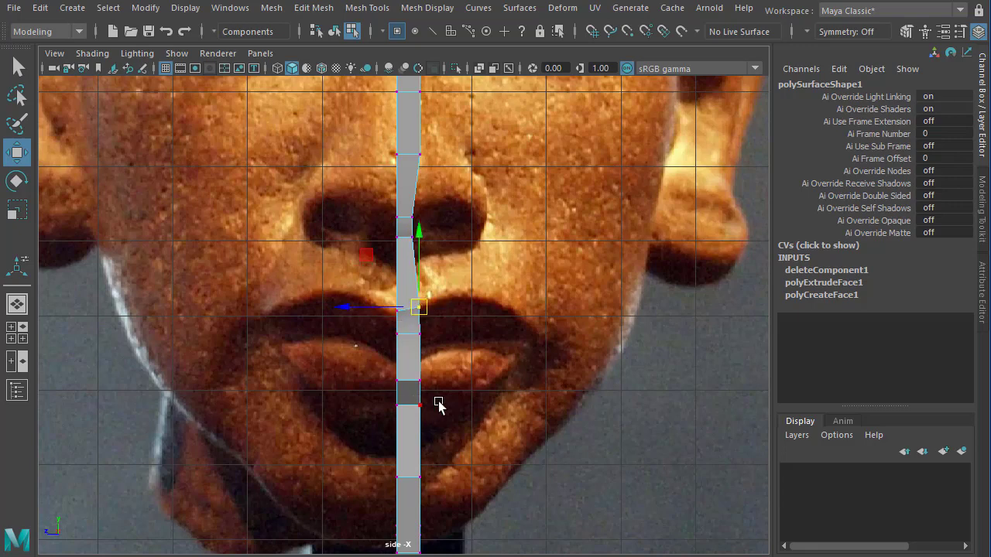
- Lower the strip's next two vertex pairs to match the lips in the front-face reference, and check the profile in perspective
middle_click_drag(438, 405, 445, 301, "alt")
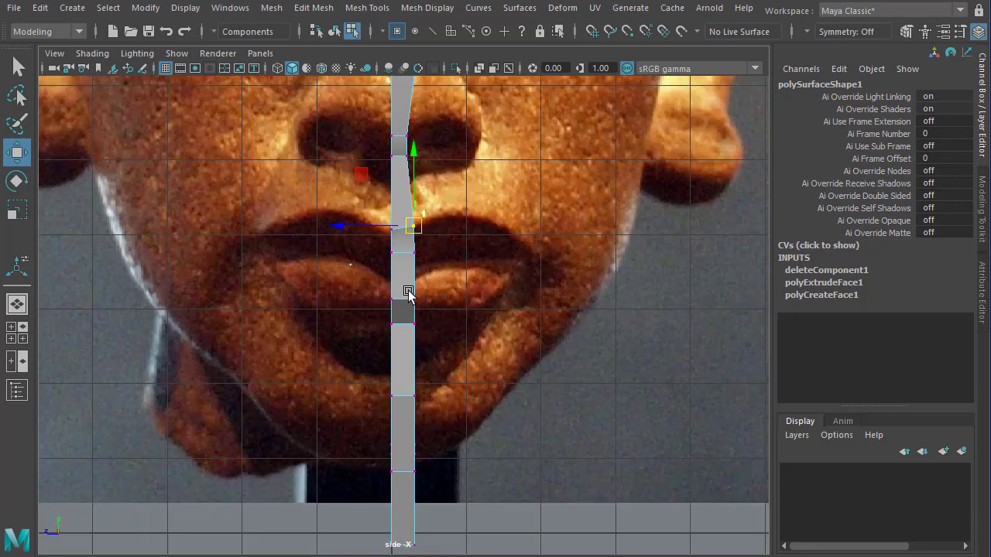
left_click_drag(387, 251, 413, 245)
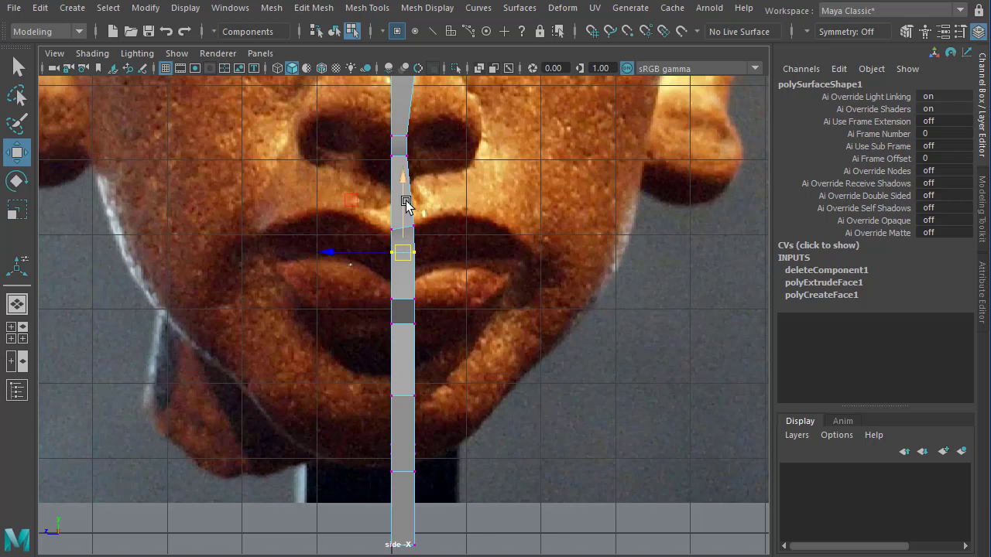
left_click_drag(405, 202, 406, 216)
left_click_drag(356, 310, 356, 311)
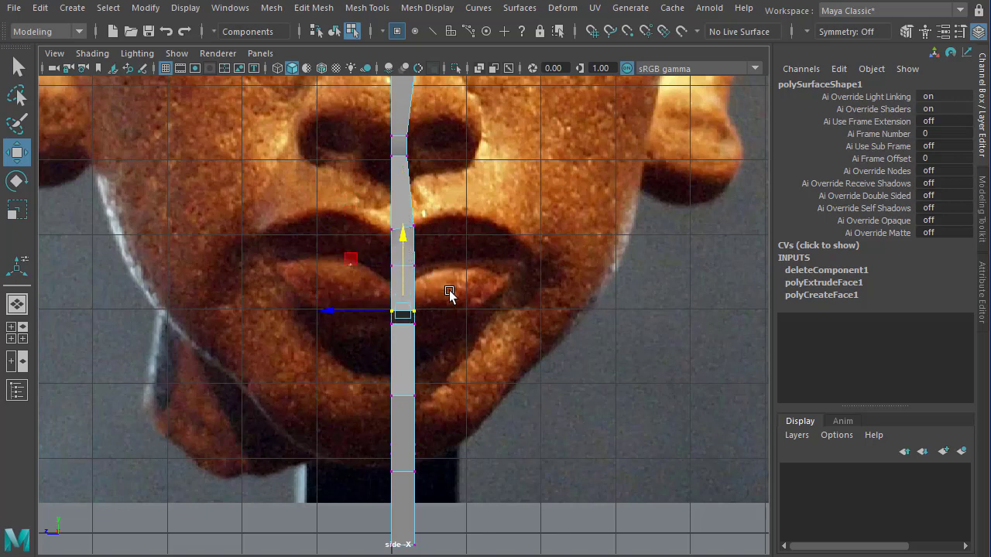
key("space")
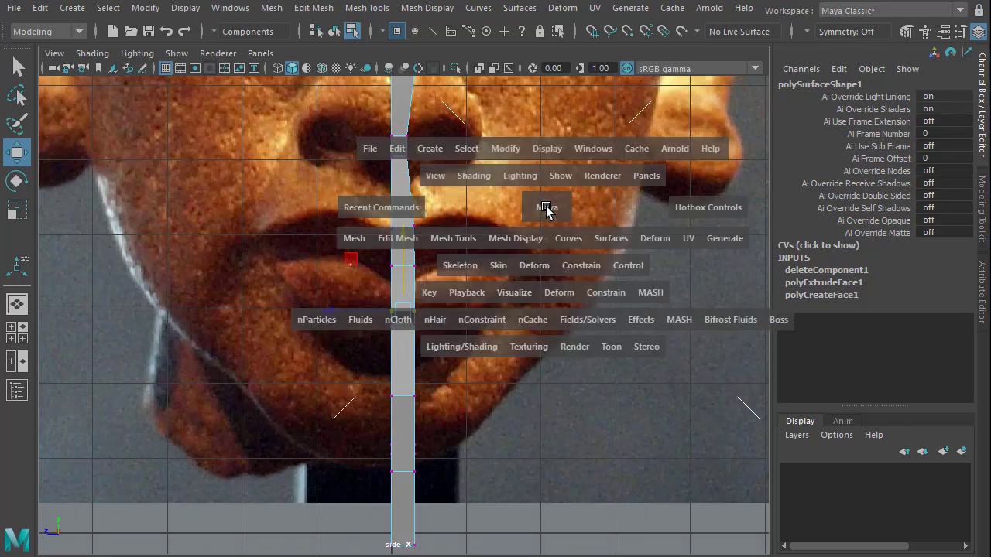
key("space")
left_click_drag(540, 329, 653, 310, "alt")
middle_click_drag(654, 310, 531, 284, "alt")
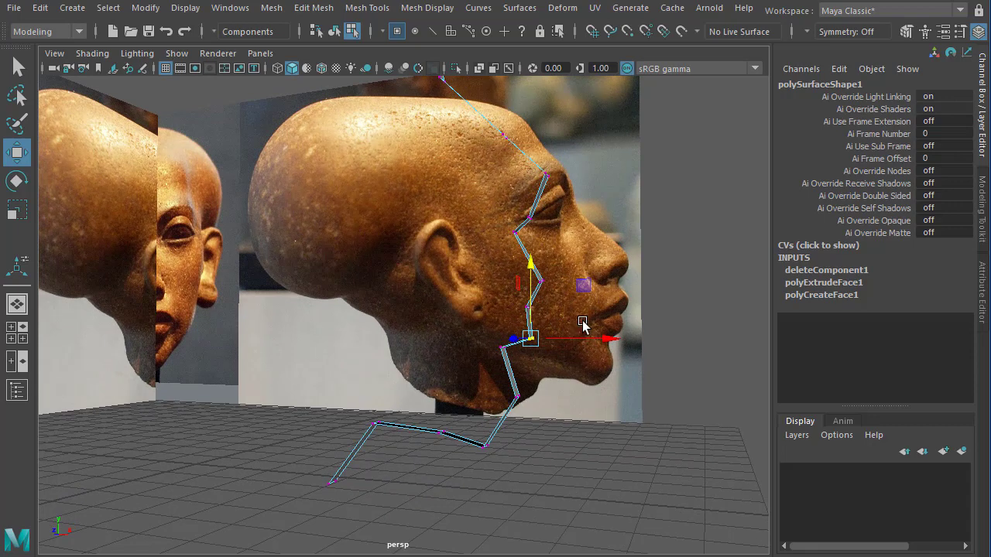
- In the side view, extrude the strip's two outer edges at the lips sideways towards the corner of the mouth
key("space")
key("space")
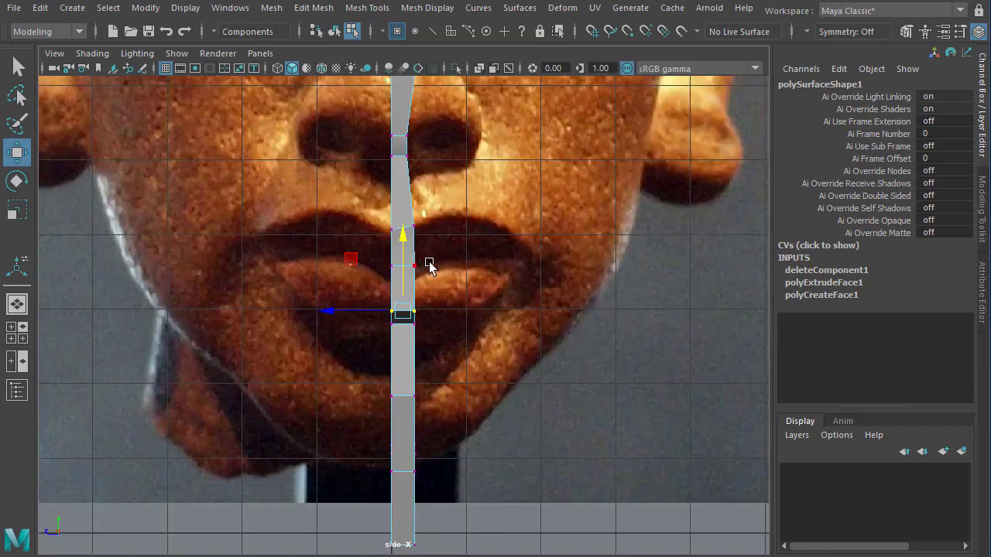
middle_click_drag(430, 265, 409, 317, "alt")
right_click_drag(406, 295, 404, 339)
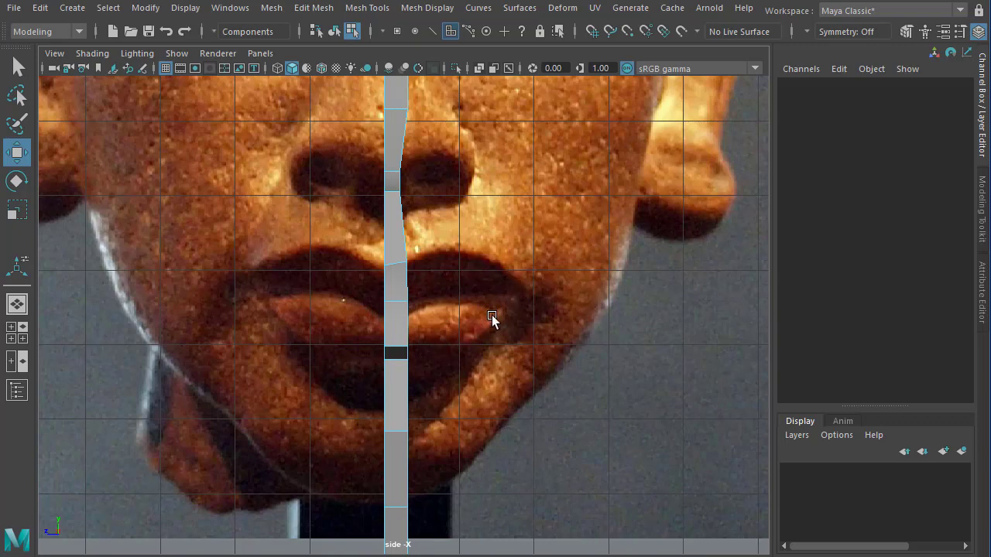
right_click_drag(400, 281, 400, 232)
left_click(403, 279)
left_click(410, 314, "shift")
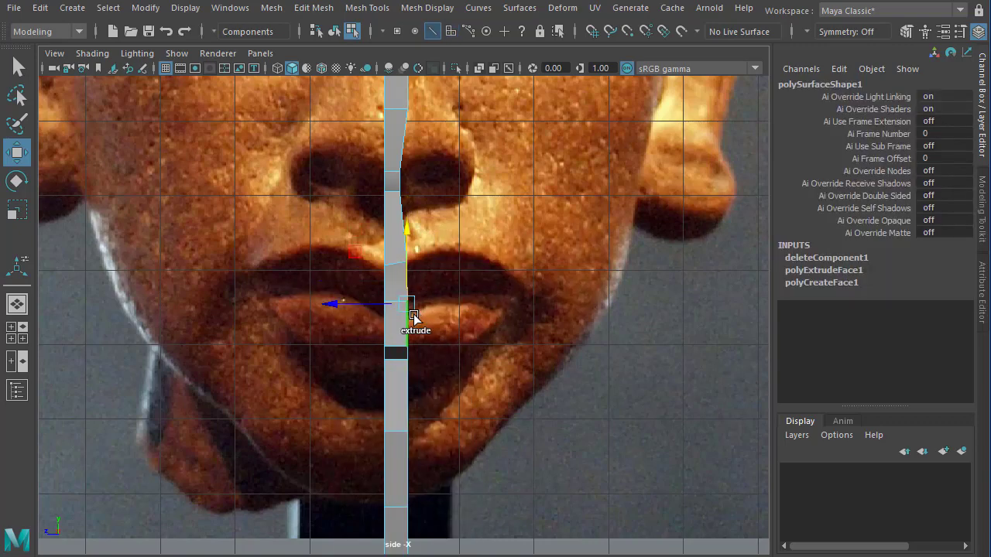
right_click_drag(487, 264, 485, 304, "shift")
middle_click_drag(449, 281, 384, 290, "alt")
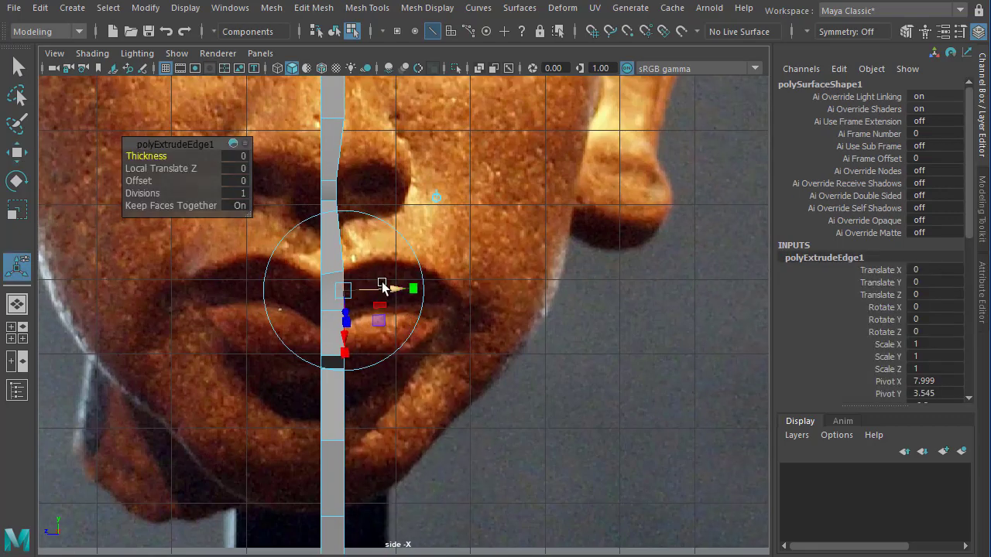
left_click_drag(384, 290, 504, 288)
- Move the lip extrusion's end vertices to taper it at the mouth corner, pulling the middle vertex slightly inward
right_click_drag(408, 313, 352, 316)
left_click_drag(473, 246, 456, 294)
key("w")
left_click(456, 354)
left_click_drag(458, 354, 428, 308)
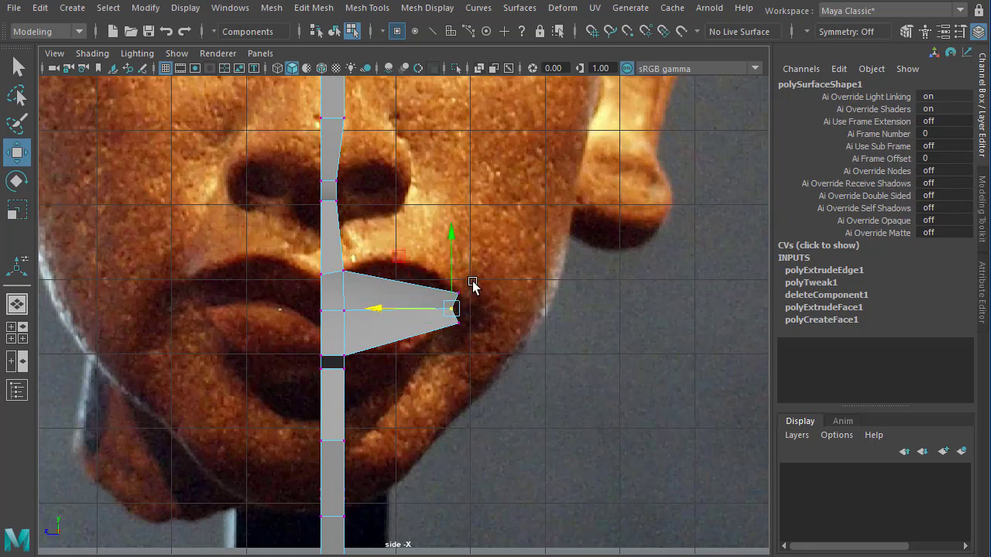
left_click_drag(428, 307, 425, 307)
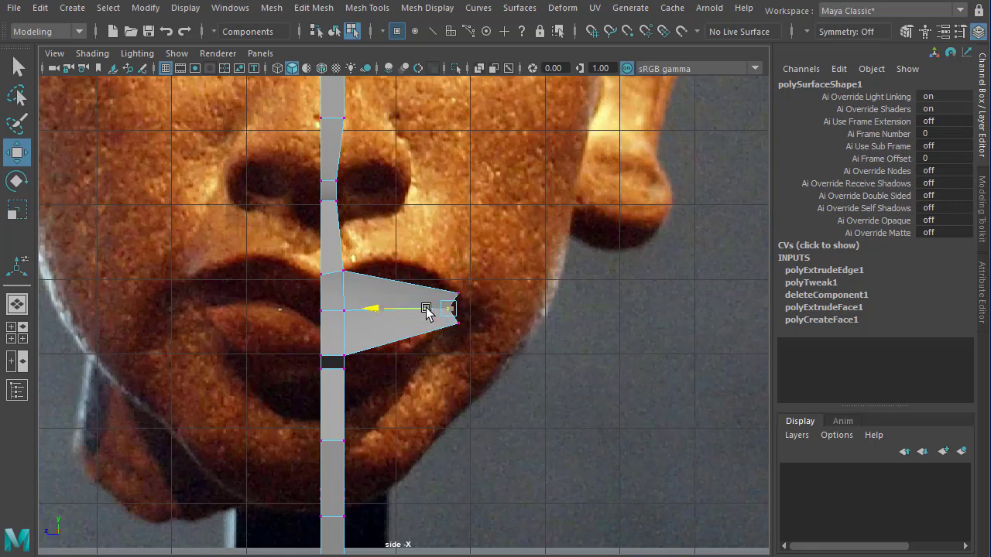
- Move the three mouth-corner vertices backward into the face along X in the front view, and check them in perspective
middle_click_drag(473, 340, 433, 333, "alt")
scroll(446, 295, "down", 2)
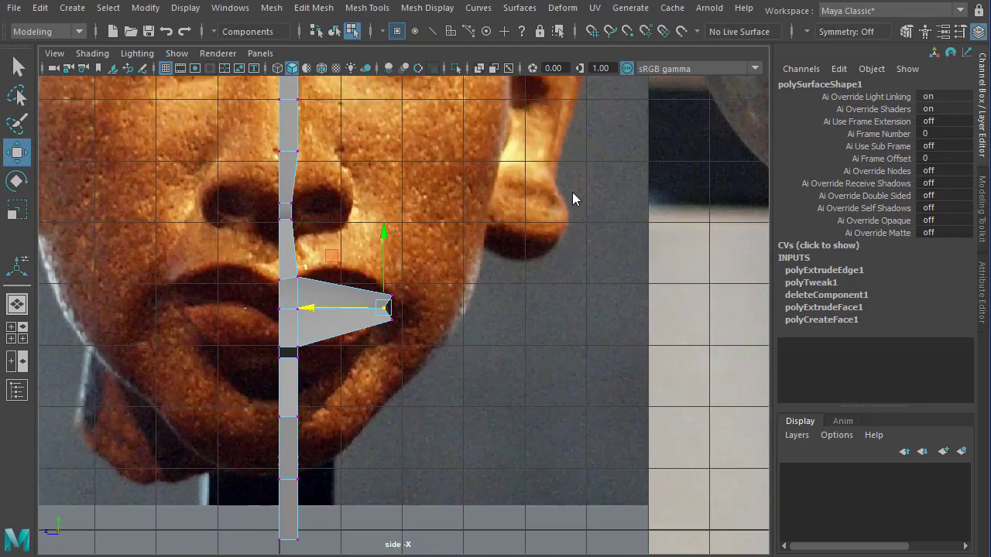
key("space")
key("space")
mouse_move(513, 302)
left_mouse_down("alt")
mouse_move(350, 356)
mouse_move(338, 342)
mouse_move(435, 343)
left_mouse_up("alt")
mouse_move(516, 362)
left_mouse_down()
mouse_move(478, 277)
mouse_move(472, 297)
left_mouse_up()
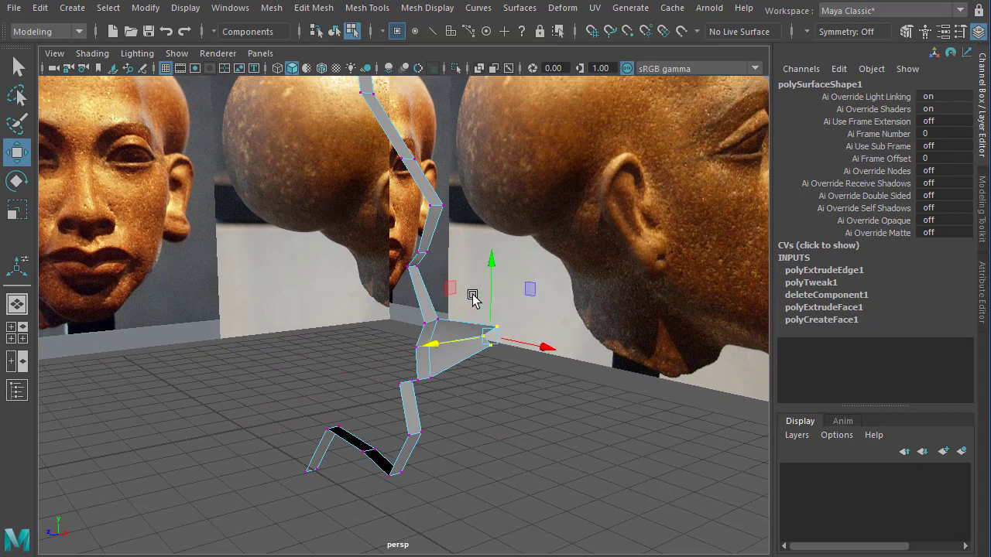
key("space")
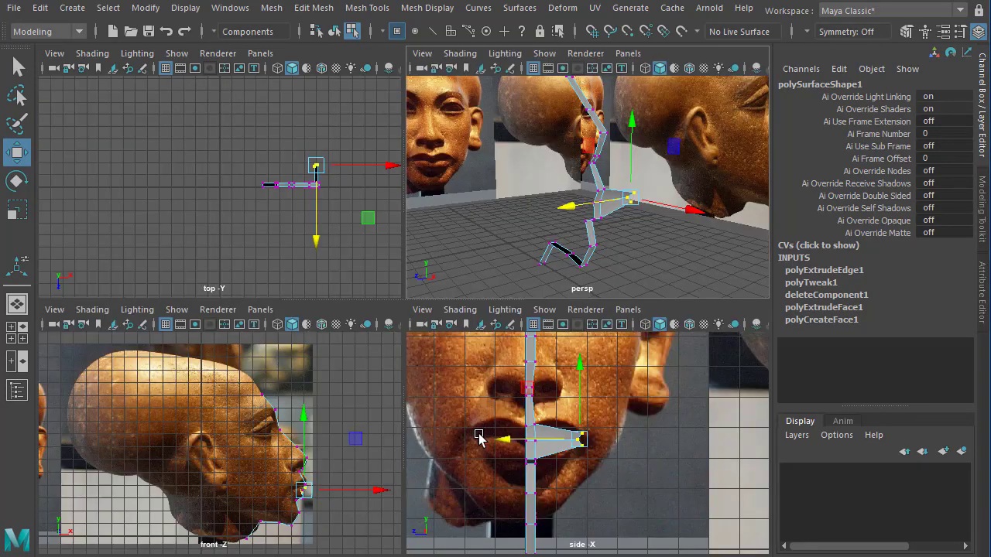
key("space")
key("space")
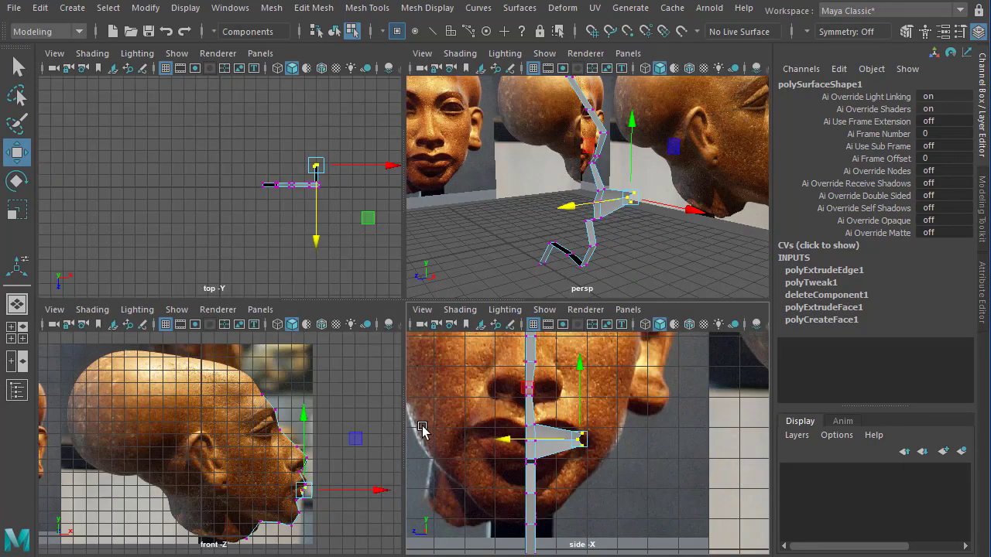
key("space")
scroll(387, 312, "up", 5)
scroll(387, 312, "up", 3)
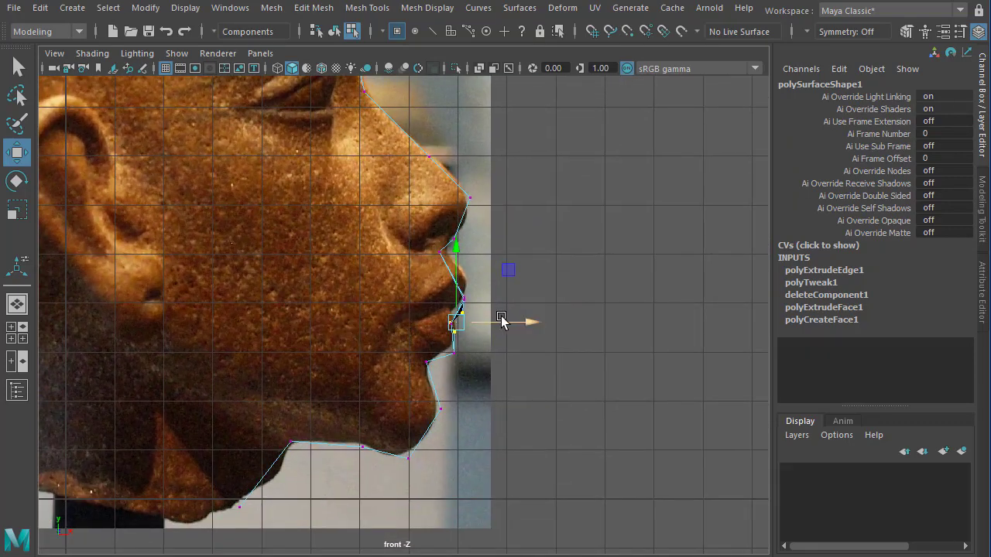
left_click_drag(485, 325, 449, 318)
key("space")
left_click_drag(544, 294, 575, 179)
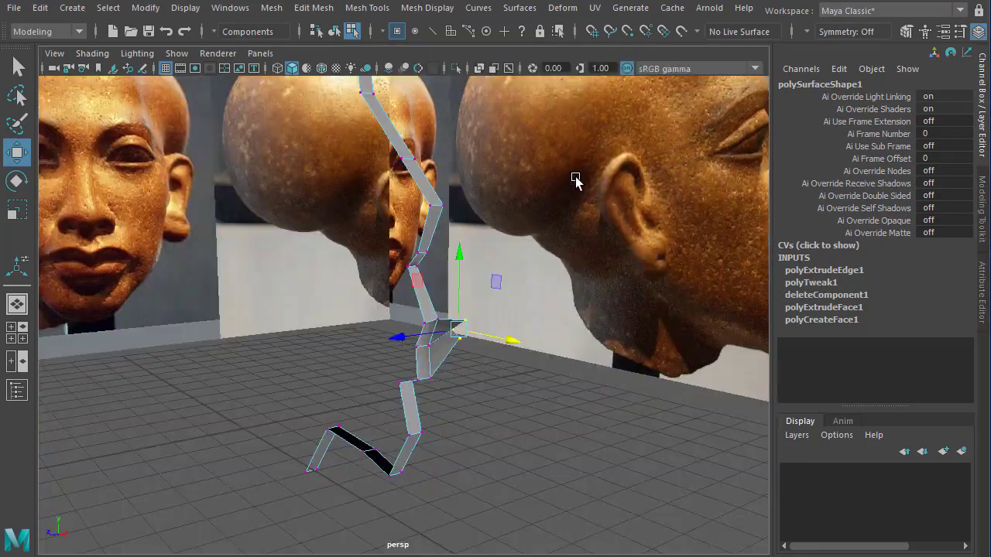
- Select the profile strip in object mode and reset the Duplicate Special options to their defaults
left_click_drag(445, 392, 381, 370, "alt")
right_click_drag(381, 366, 359, 458)
scroll(464, 370, "down", 3)
middle_click_drag(465, 370, 532, 384, "alt")
left_click_drag(533, 385, 537, 392, "alt")
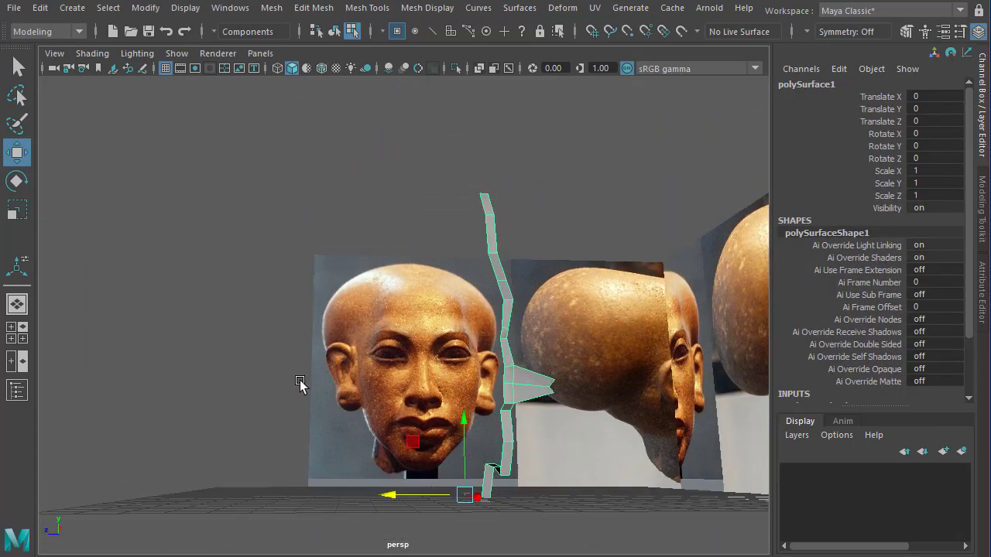
scroll(487, 391, "down", 3)
left_click_drag(401, 384, 380, 451, "alt")
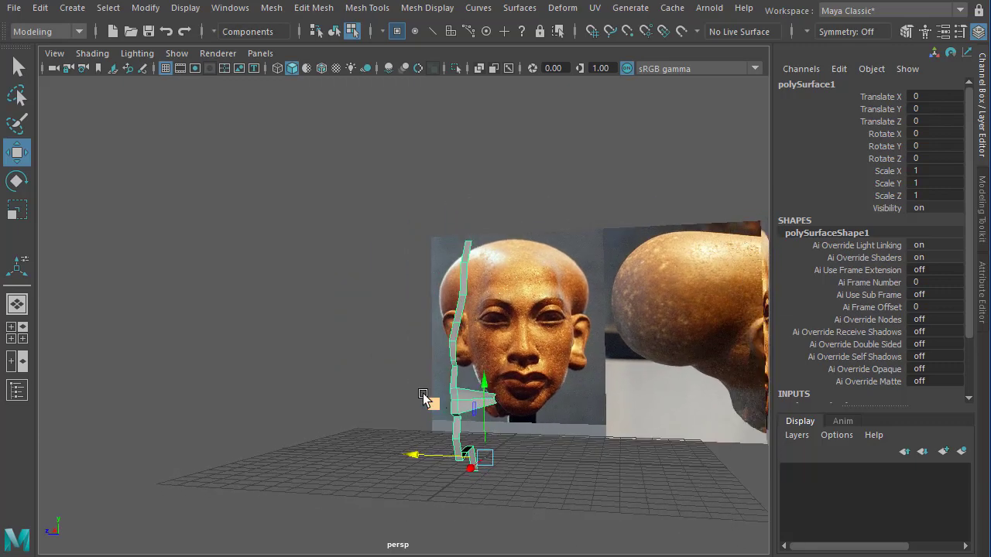
left_click(40, 10)
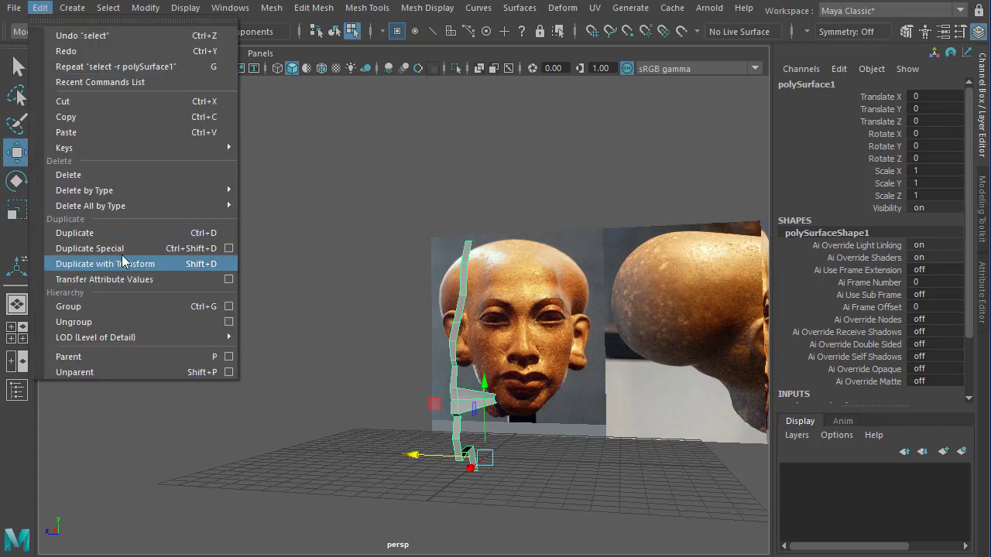
left_click(228, 249)
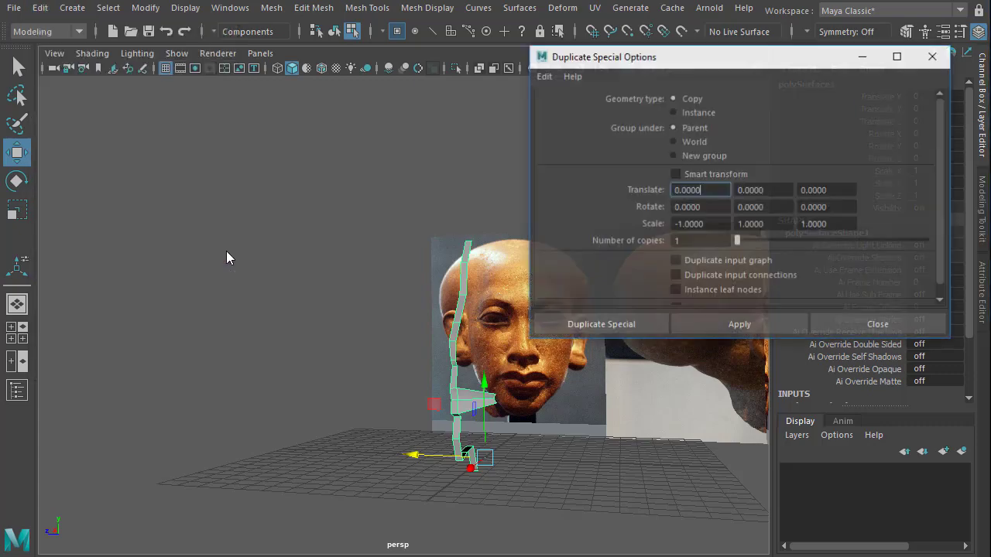
left_click(543, 76)
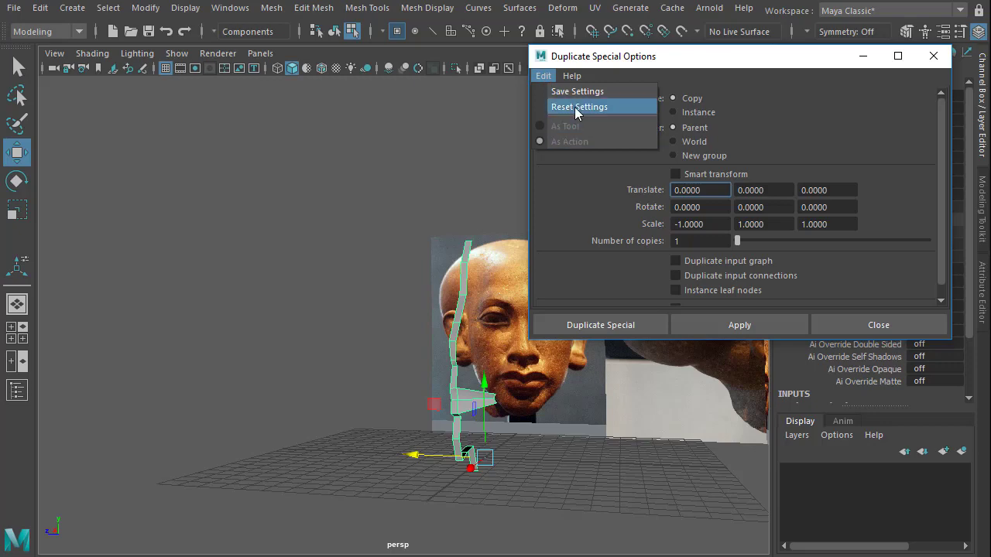
left_click(577, 106)
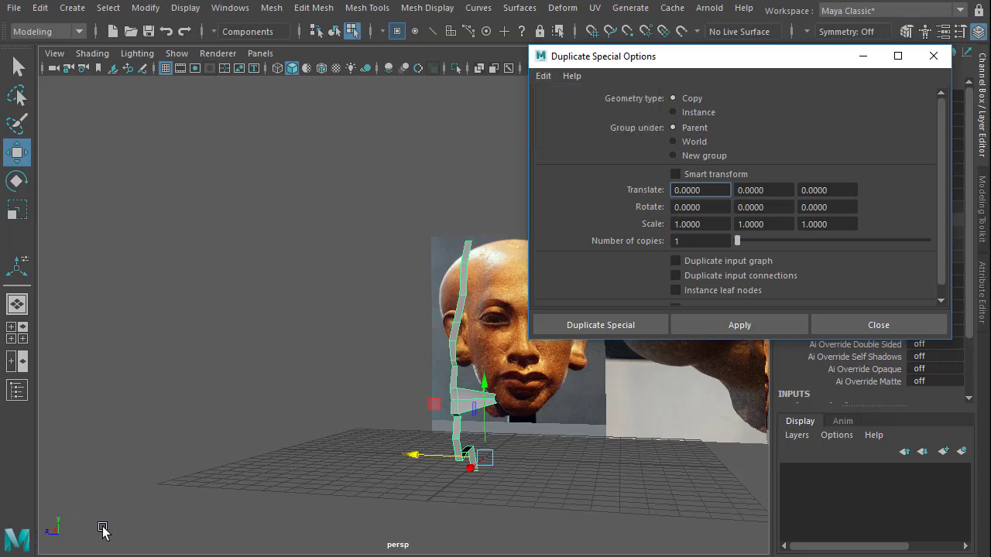
- Duplicate the profile strip as an instance mirrored across Z, using Duplicate Special with Scale Z -1
left_click_drag(352, 359, 379, 414, "alt")
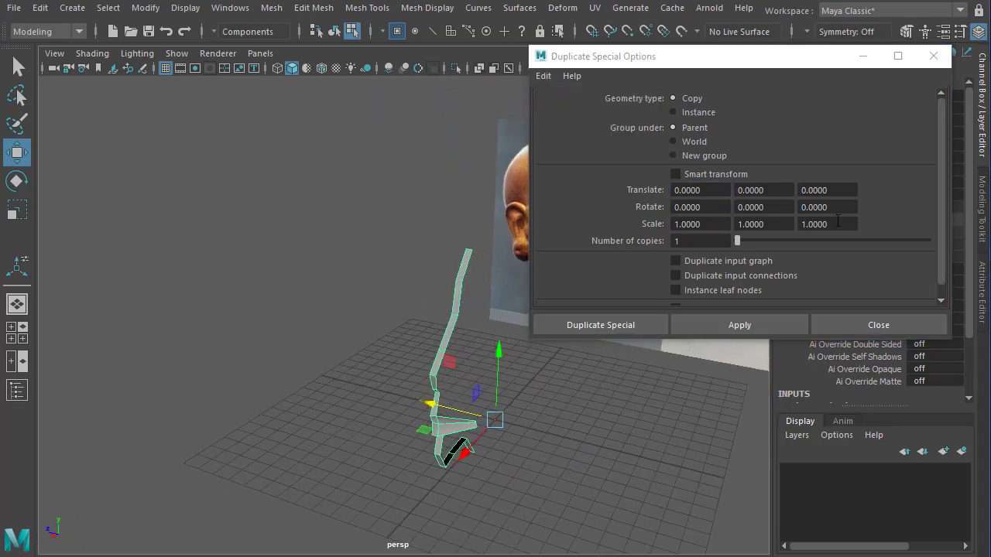
left_click(843, 224)
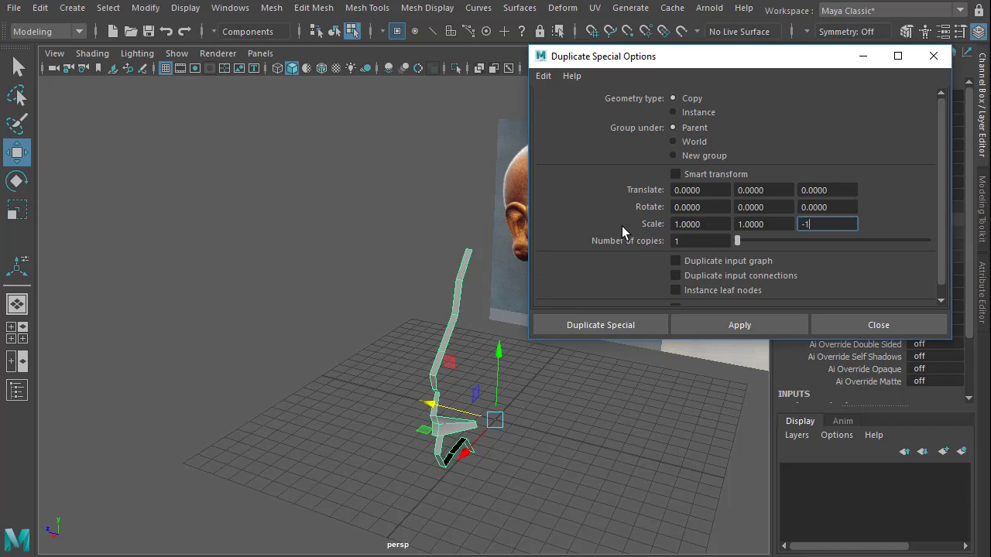
left_click(702, 116)
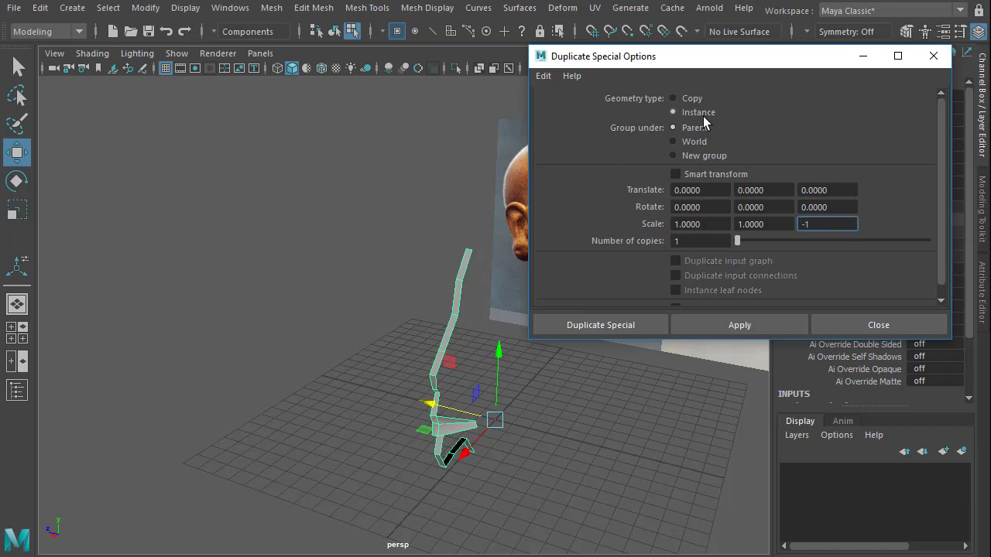
left_click(625, 325)
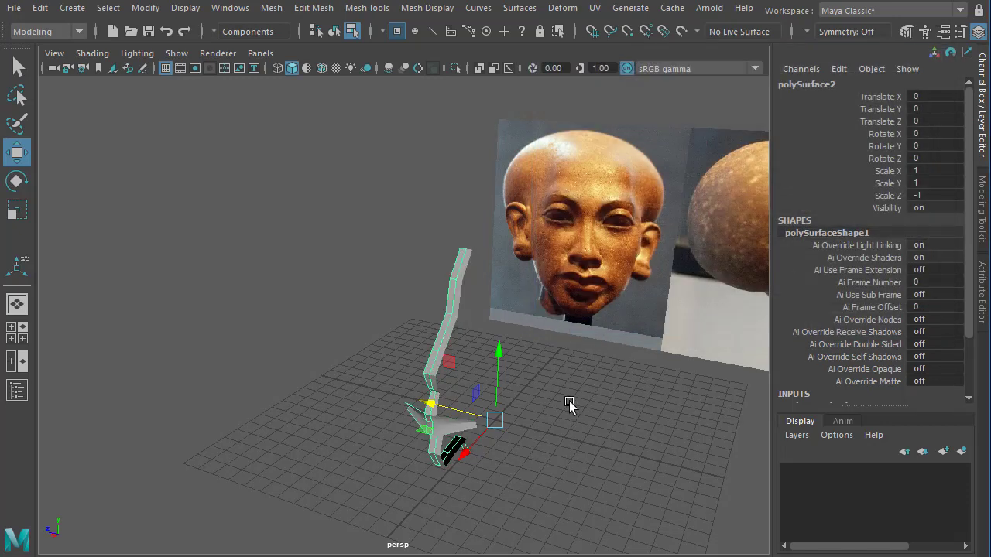
left_click(569, 401)
- Examine the mirrored lips and their mouth-corner vertices up close in the perspective view
left_click_drag(433, 472, 439, 427, "alt")
right_click_drag(439, 427, 579, 445, "alt")
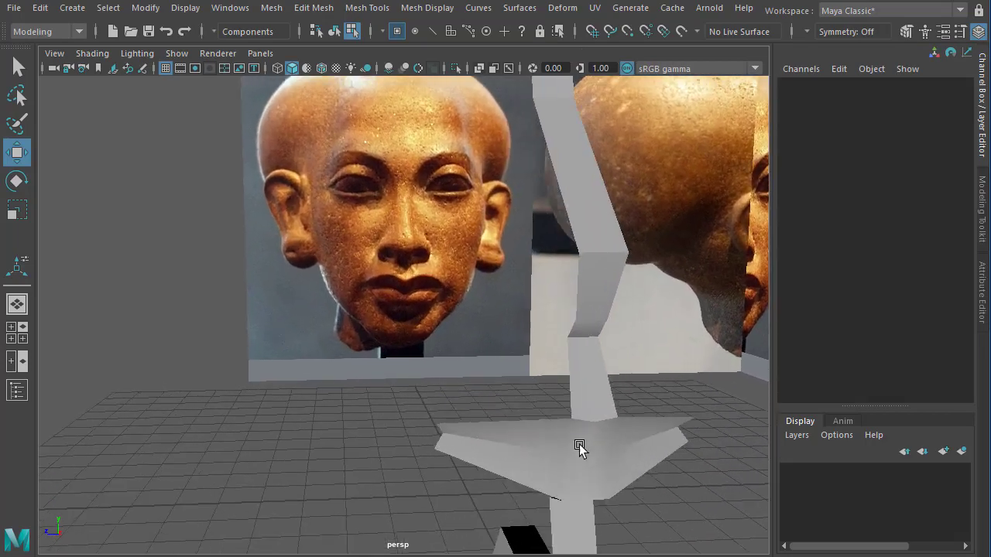
middle_click_drag(579, 445, 550, 401, "alt")
left_click_drag(459, 417, 436, 349)
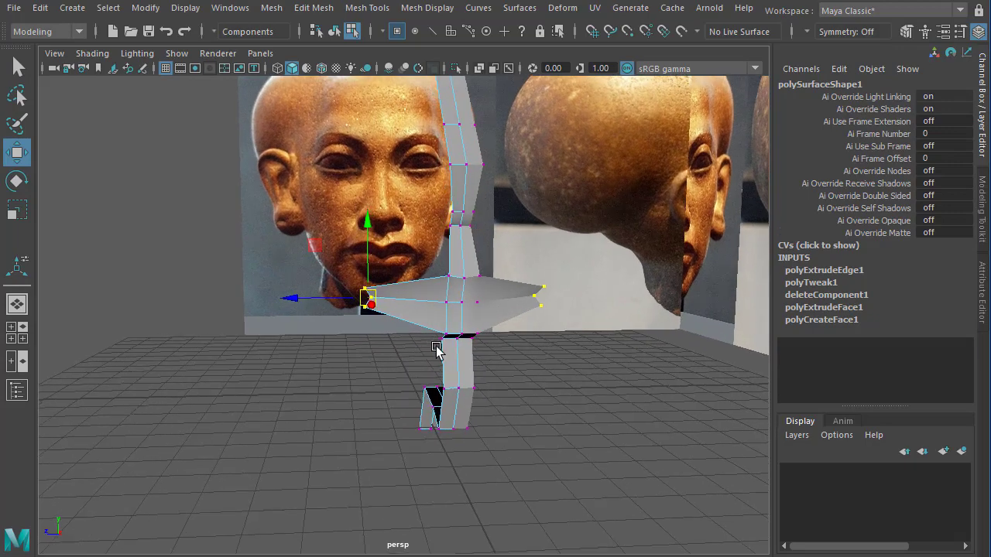
right_click_drag(436, 349, 517, 373, "alt")
middle_click_drag(517, 373, 568, 404, "alt")
right_click_drag(355, 374, 654, 387, "alt")
middle_click_drag(508, 413, 493, 378, "alt")
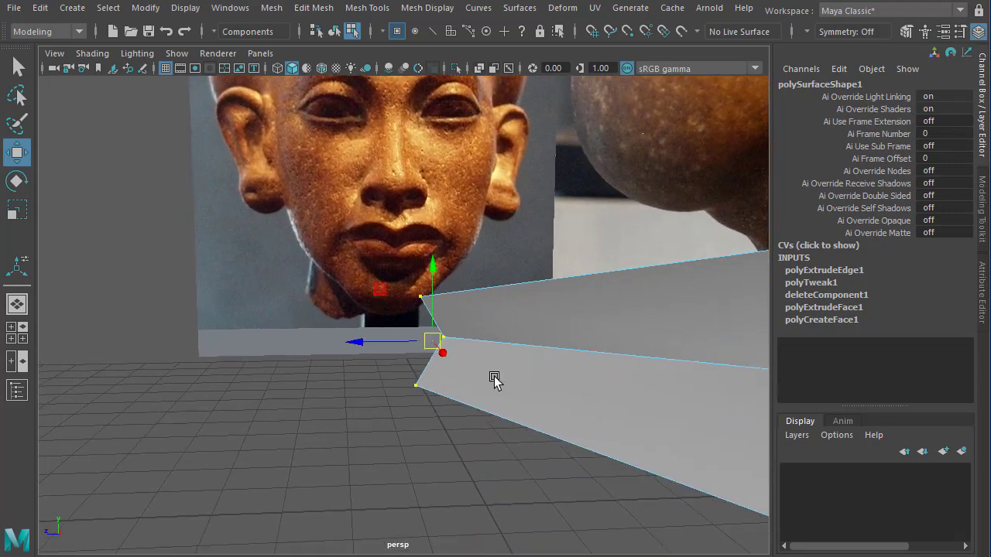
left_click(451, 458)
right_click_drag(592, 307, 333, 305, "alt")
middle_click_drag(499, 304, 450, 310, "alt")
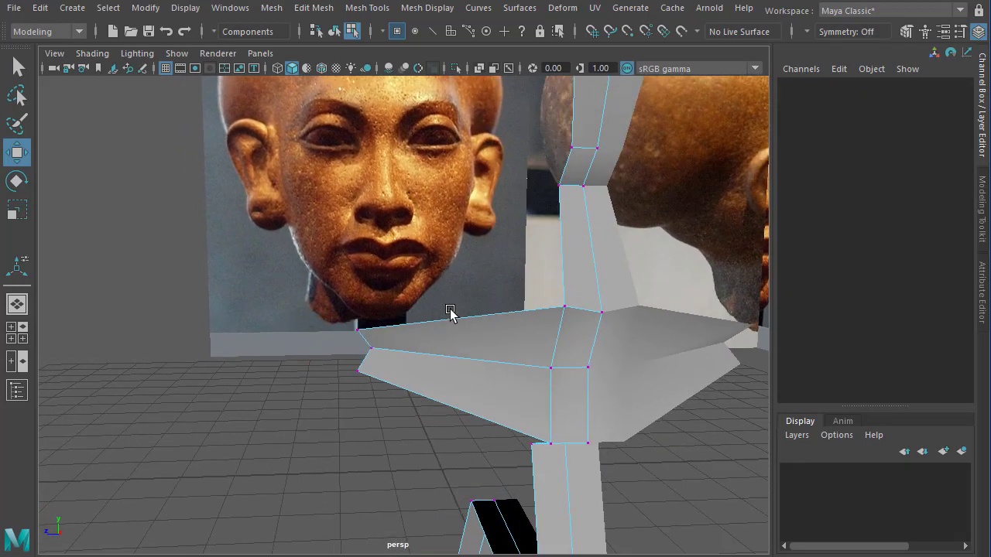
left_click_drag(450, 312, 420, 299, "alt")
- Insert a vertical edge loop through the lip extrusion, about midway between the centre strip and the mouth corner
right_click(435, 319)
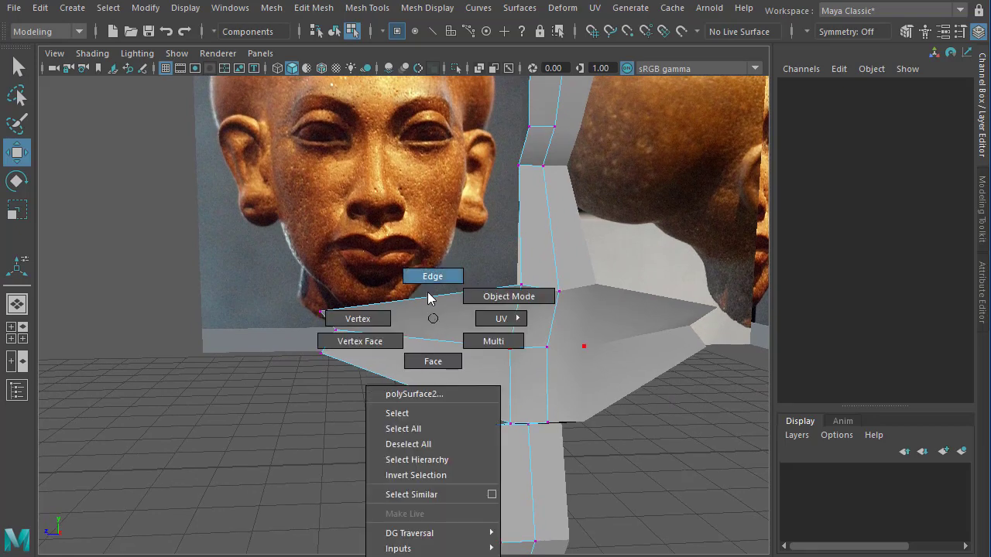
left_click(432, 360)
right_click_drag(449, 339, 373, 345)
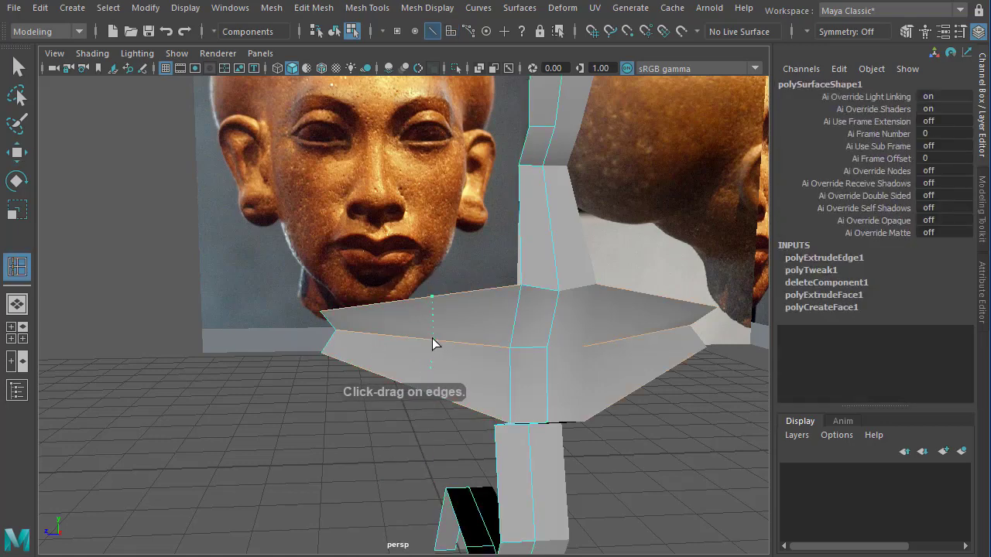
left_click(426, 344)
left_click_drag(427, 343, 495, 354, "alt")
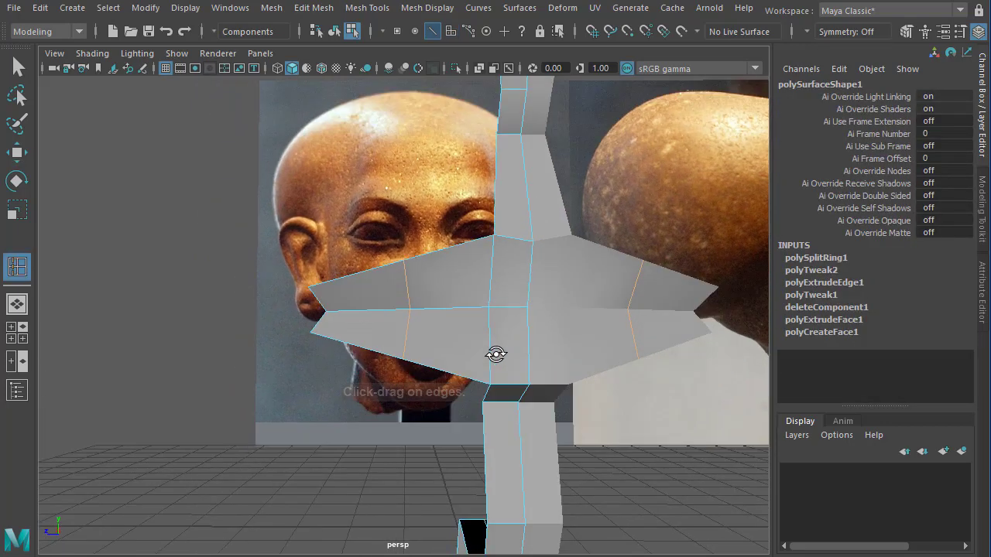
- Raise the new lip edge loop in the side view to follow the upper lip's curve
key("space")
key("space")
key("w")
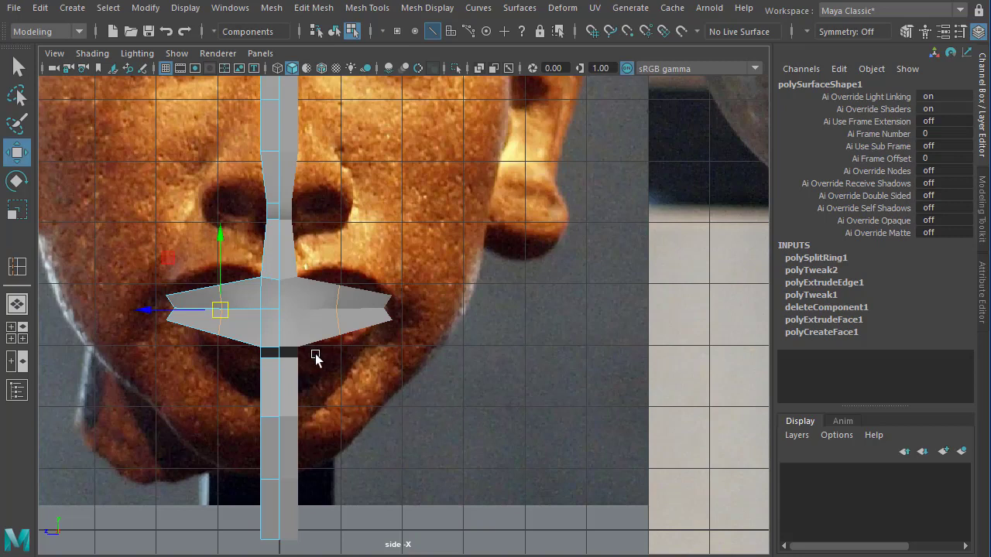
left_click_drag(221, 238, 223, 229)
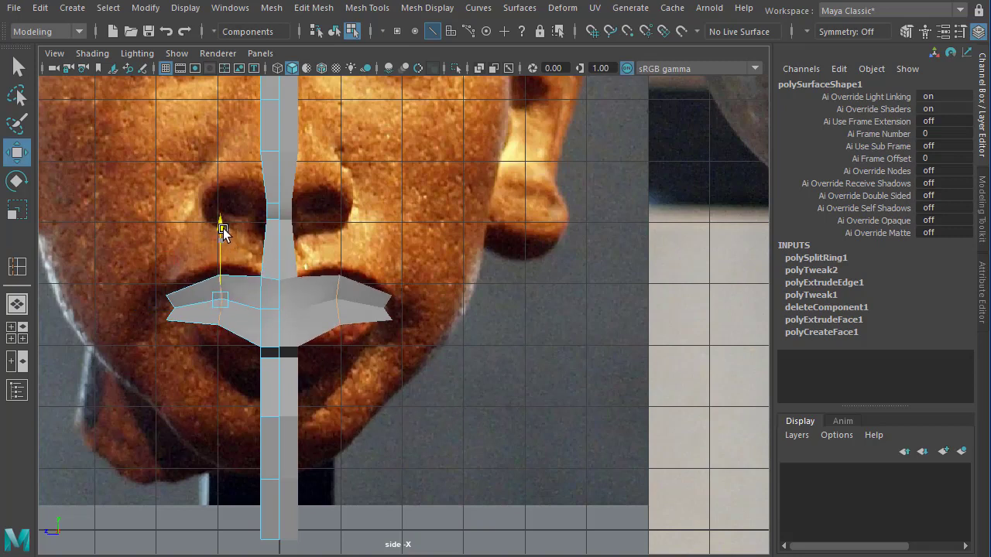
- Move the loop's top vertex up and bottom vertex down to fit the lip outline, and adjust the mouth corner's middle vertex
right_click_drag(252, 349, 191, 321)
left_click_drag(222, 284, 221, 277)
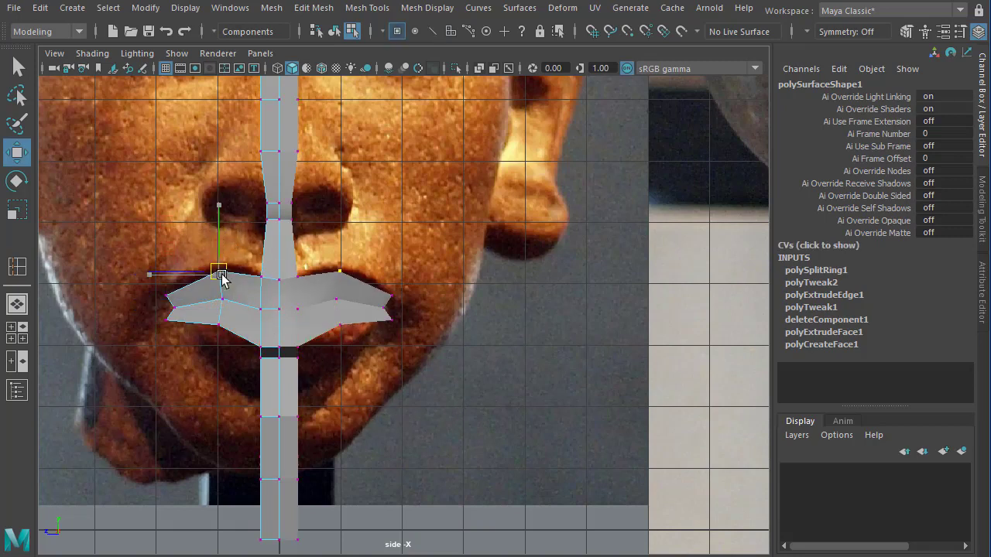
left_click_drag(221, 341, 220, 339)
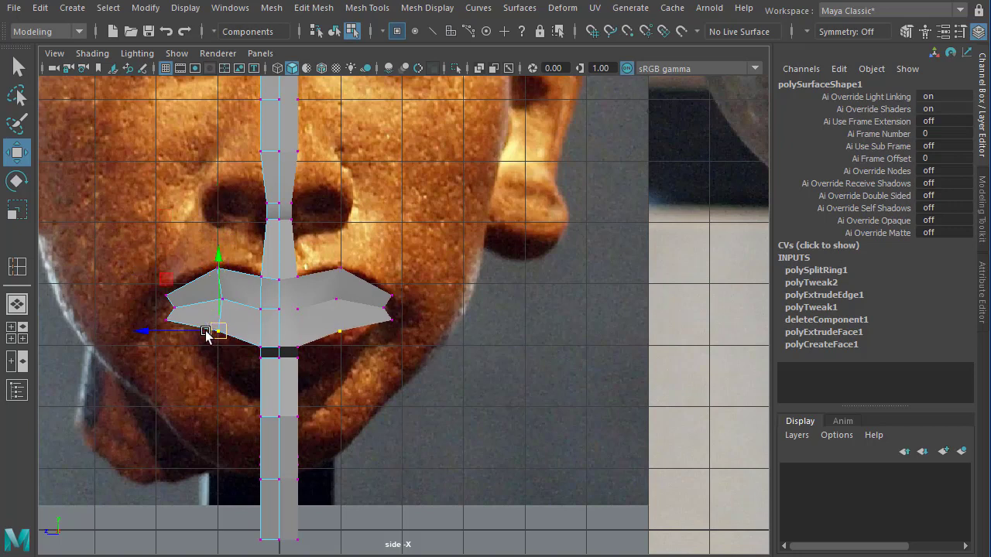
left_click_drag(164, 299, 178, 309)
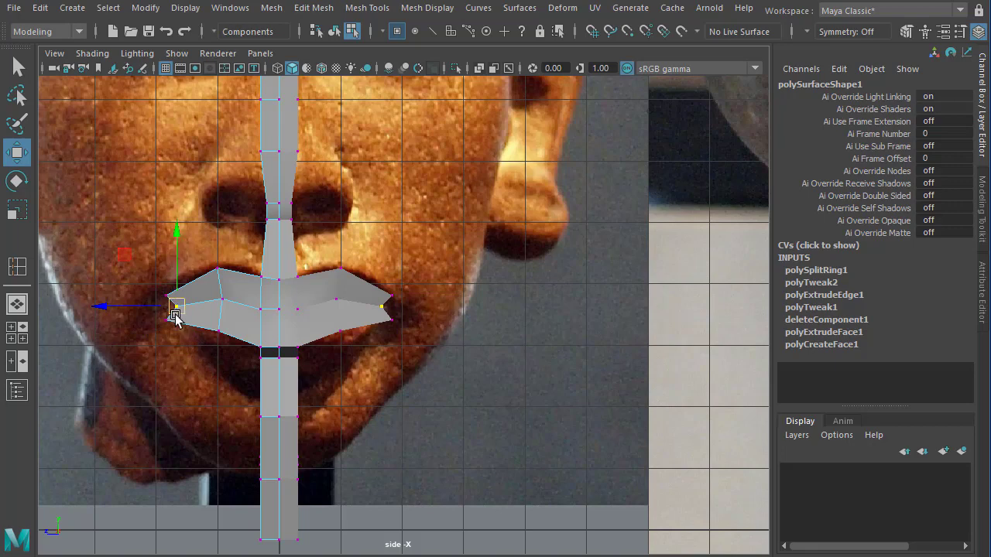
key("alt")
left_click(505, 181)
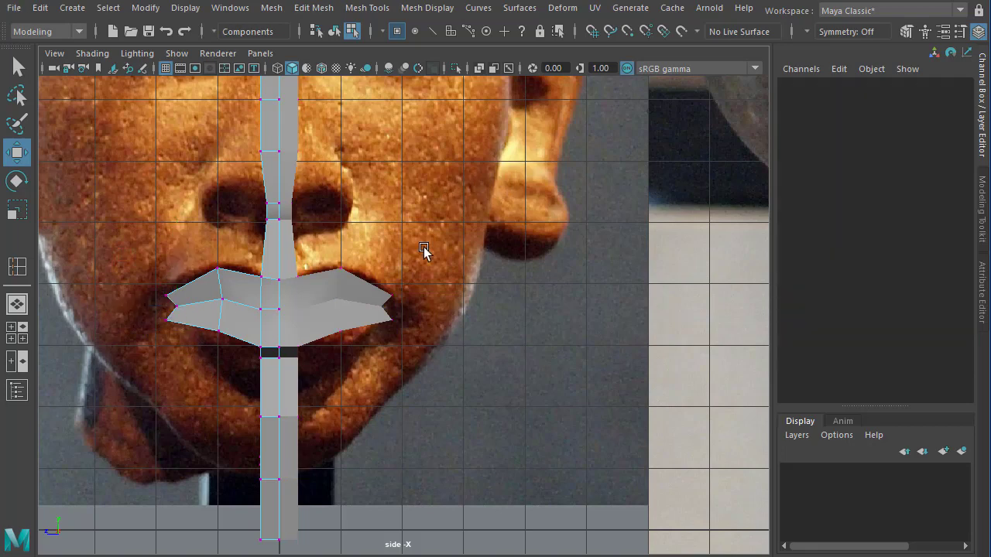
- From behind the lips in perspective, extrude the upper lip's end edge at the mouth corner towards the lower lip
key("space")
key("space")
left_click_drag(371, 293, 453, 296, "alt")
right_click_drag(435, 298, 548, 329, "alt")
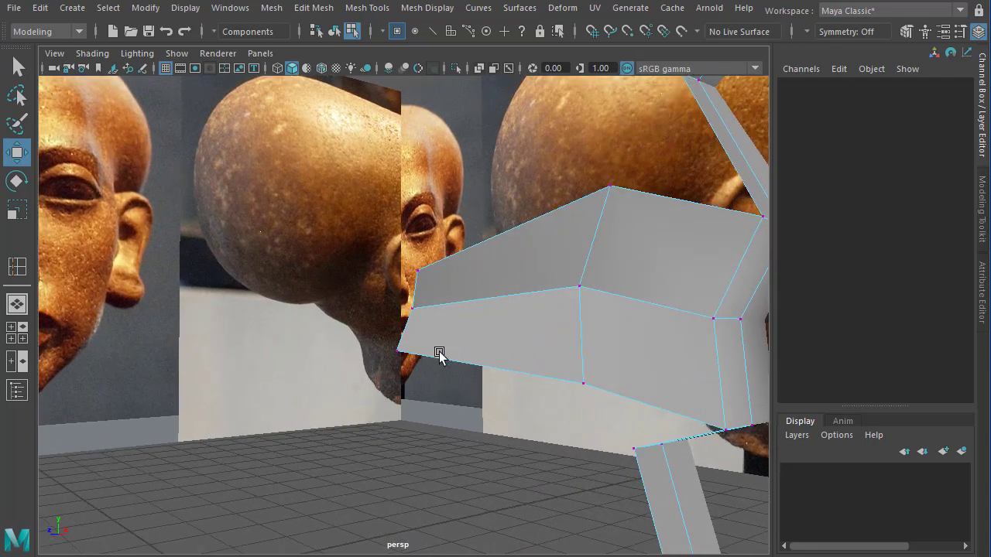
left_click_drag(438, 353, 475, 320, "alt")
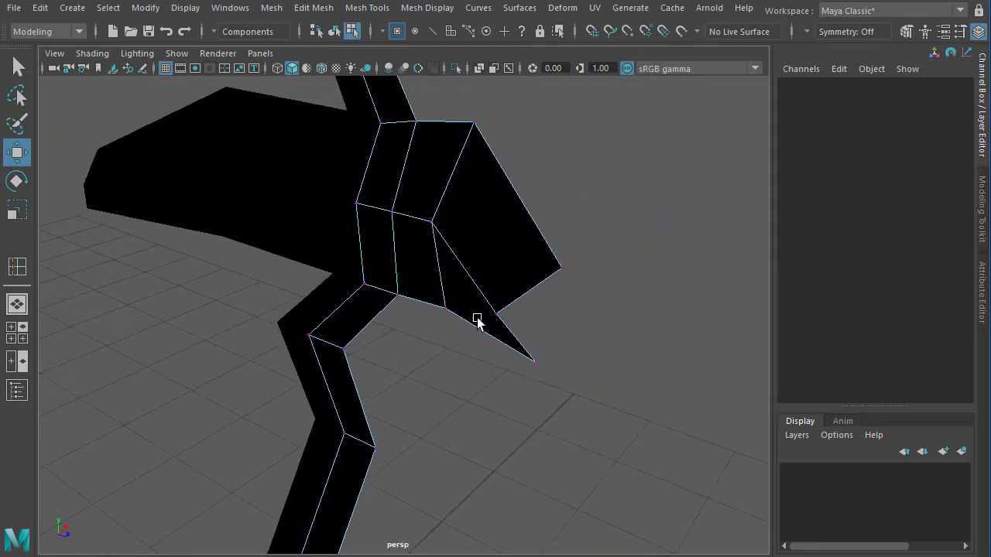
right_click_drag(520, 252, 520, 216)
left_click(527, 287)
right_click_drag(619, 271, 616, 290, "shift")
left_click_drag(574, 353, 484, 367, "alt")
left_click(424, 430)
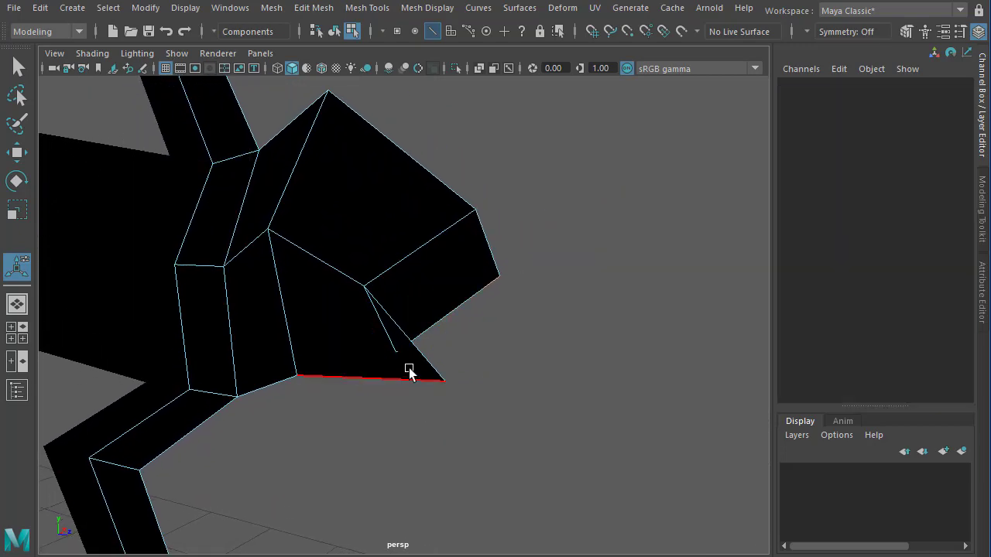
- Join the extruded edge's inner vertex to the lower lip's corner vertex with the Target Weld tool
key("F9")
key("q")
right_click(367, 252)
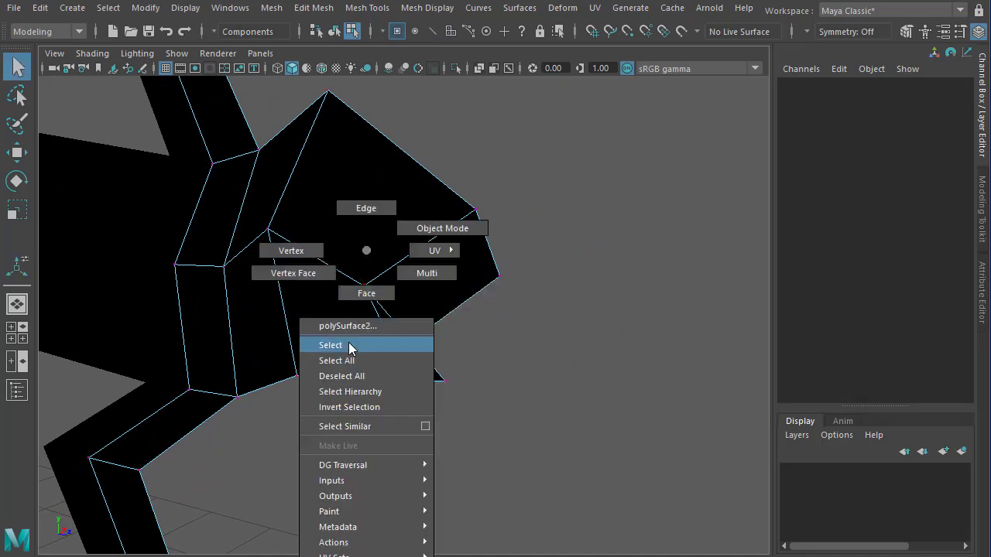
left_click(344, 345)
right_click(385, 248, "shift")
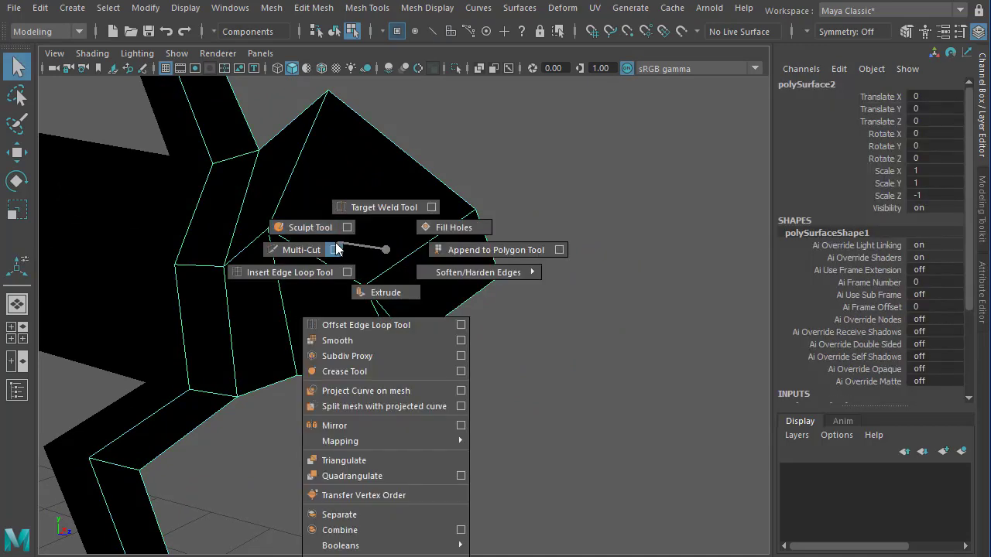
left_click(374, 207)
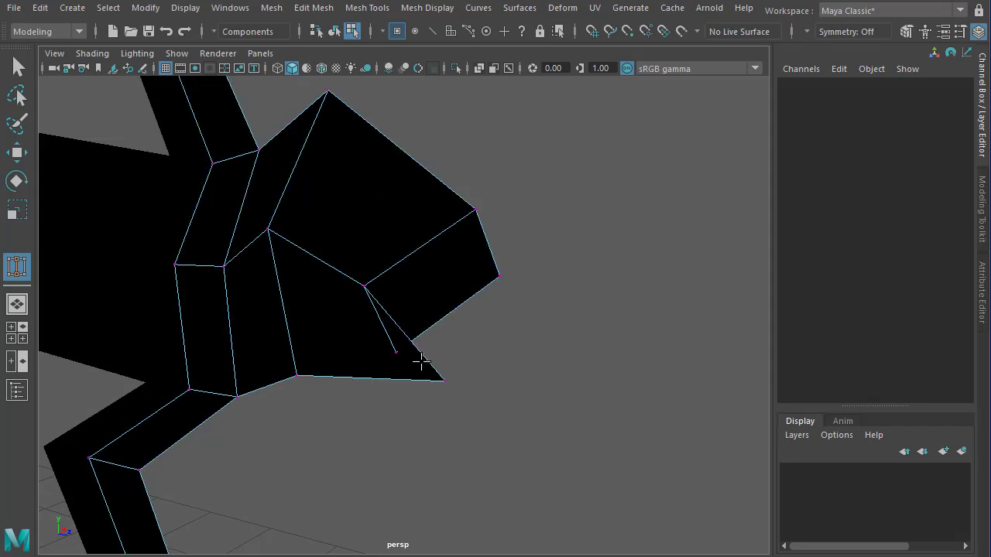
left_click_drag(441, 370, 445, 381)
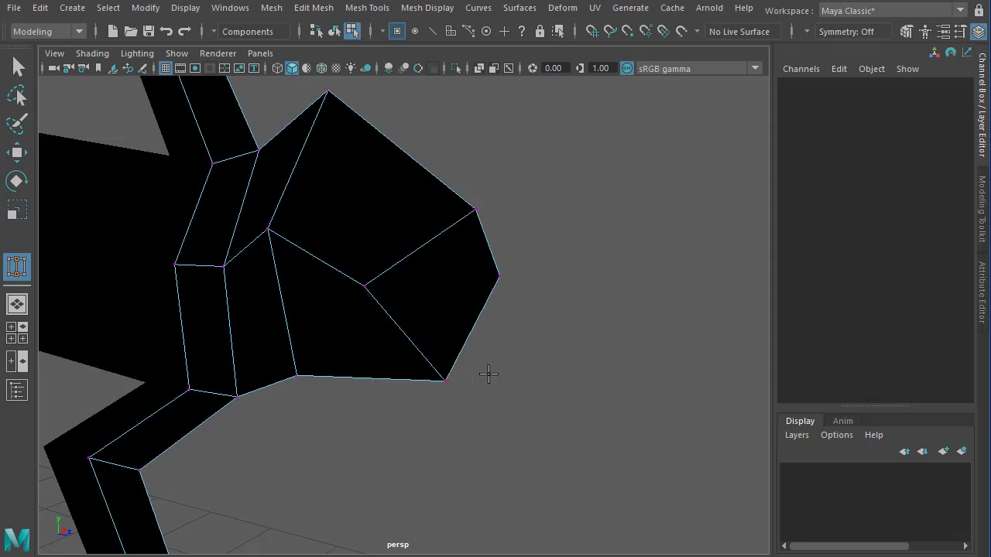
- Adjust the outermost mouth-corner vertex in depth along X, and check the lips from the front
left_click_drag(535, 322, 434, 369, "alt")
key("w")
left_click_drag(374, 376, 374, 377)
left_click_drag(373, 376, 560, 393, "alt")
scroll(630, 364, "down", 6)
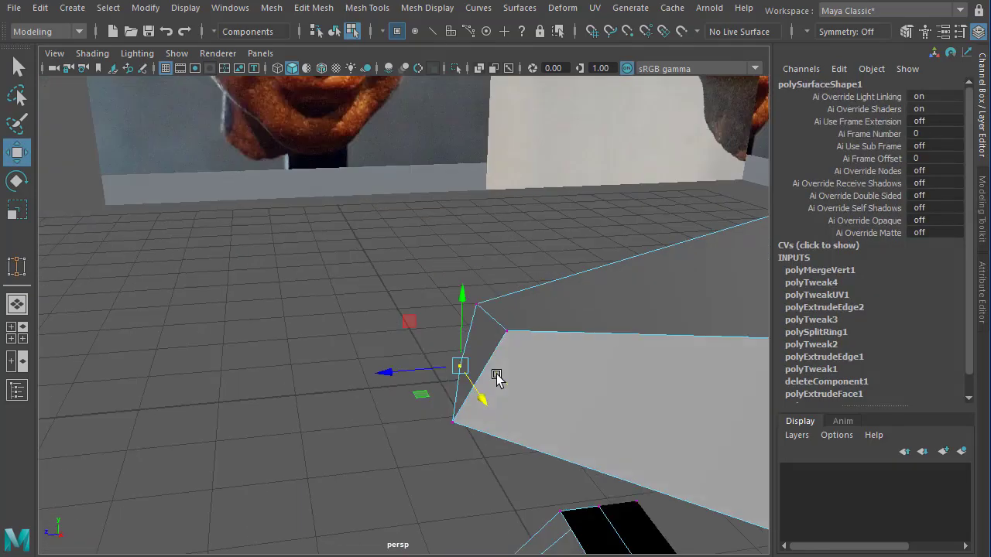
left_click_drag(457, 398, 439, 341, "alt")
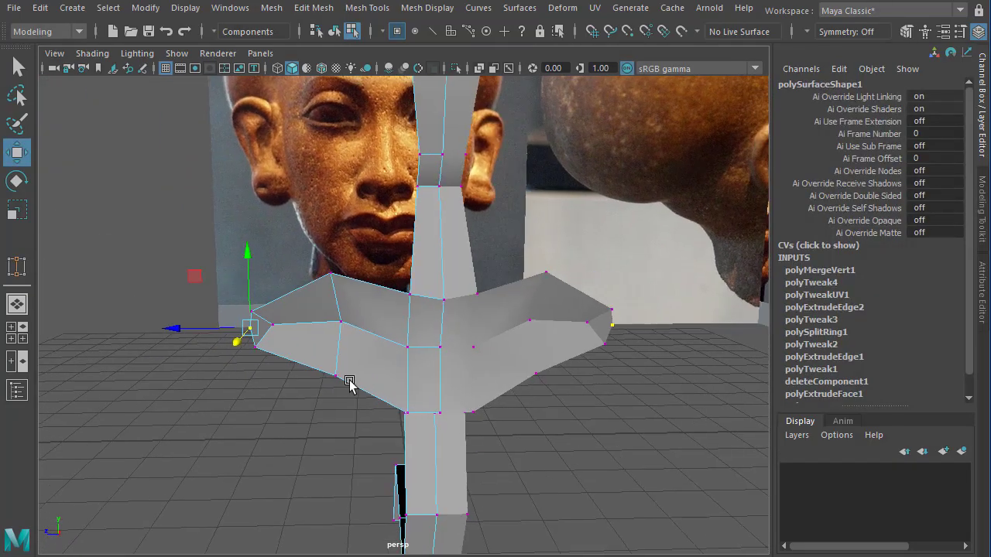
- Select the outer border edges of the upper and lower lips and extrude them outward as a ring around the mouth
left_click_drag(502, 392, 445, 393, "alt")
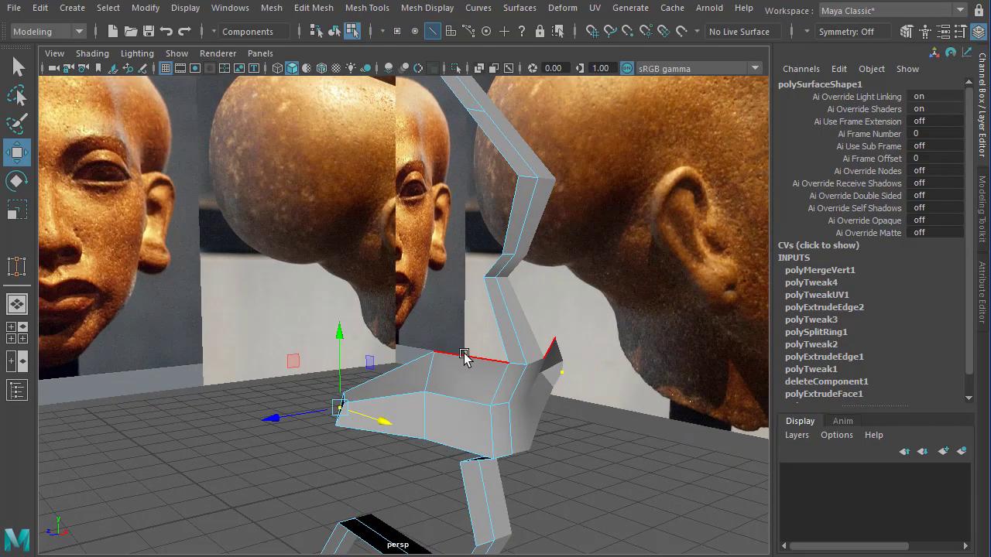
left_click_drag(463, 356, 438, 342, "alt")
left_click(436, 339)
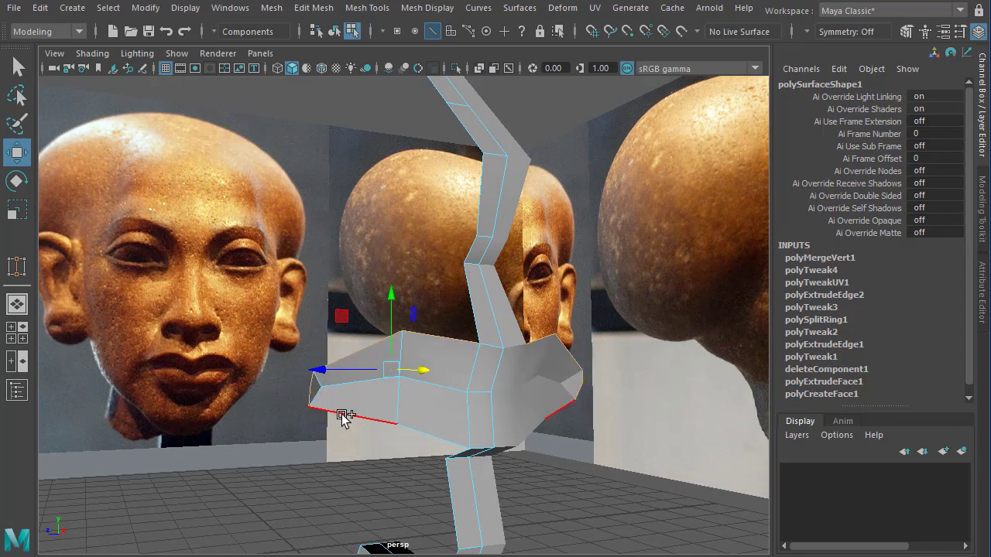
left_click_drag(513, 412, 459, 407, "alt")
right_click_drag(469, 324, 477, 360, "shift")
left_click_drag(477, 361, 557, 365, "alt")
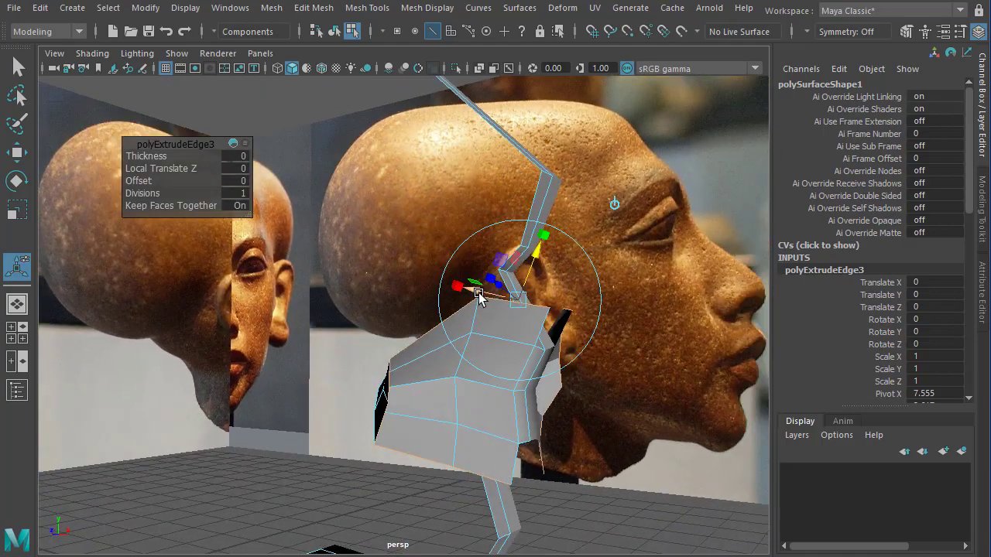
left_click_drag(478, 296, 548, 346, "alt")
left_click_drag(518, 307, 480, 298)
left_click_drag(530, 398, 449, 442, "alt")
- Move the new ring's mouth-corner vertex backward into the face along X in the front view
key("F9")
key("space")
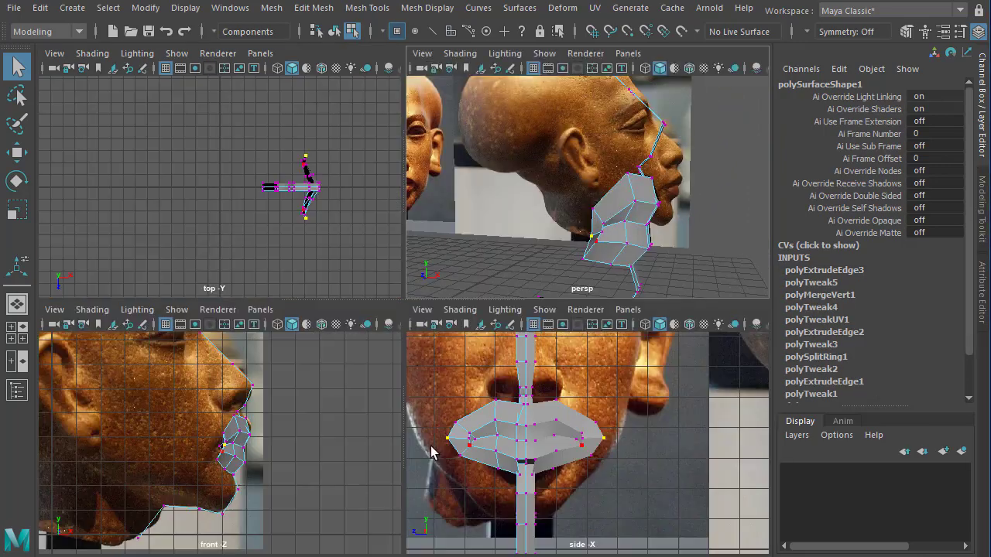
key("space")
right_click_drag(282, 427, 547, 430, "alt")
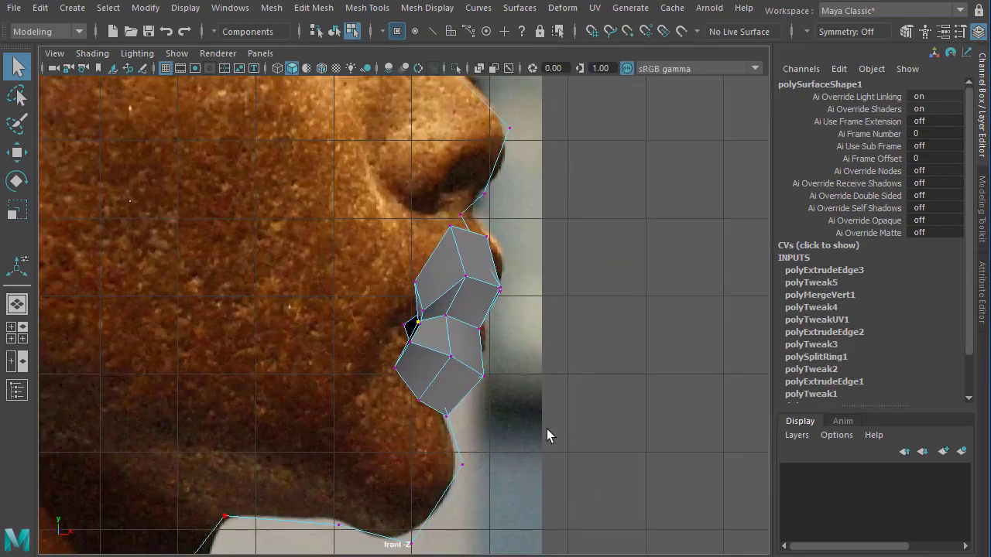
middle_click_drag(469, 384, 470, 427, "alt")
key("w")
left_click_drag(458, 369, 425, 373)
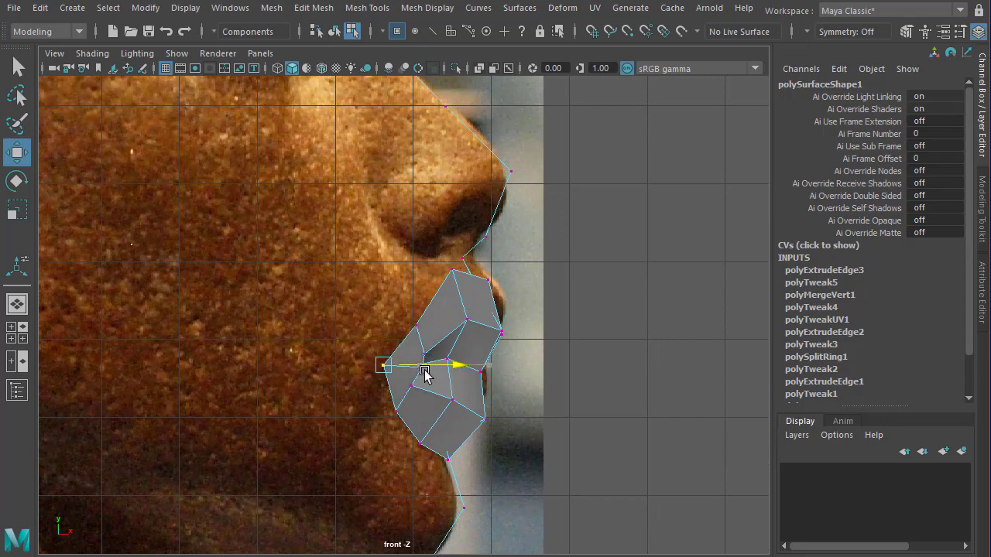
- Move the ring's two upper outer vertices backward to round its contour above the mouth corner
middle_click_drag(499, 379, 451, 417, "alt")
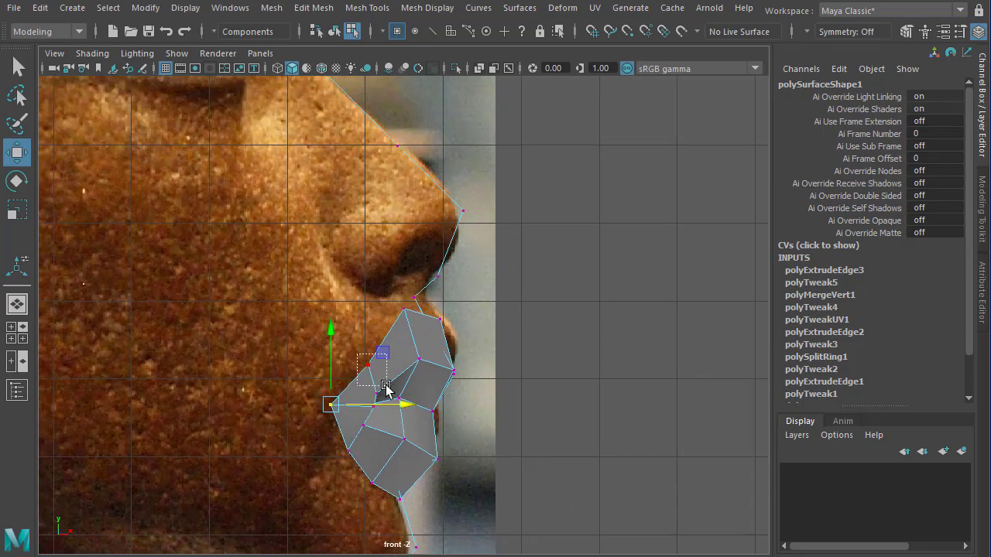
left_click_drag(386, 387, 345, 356)
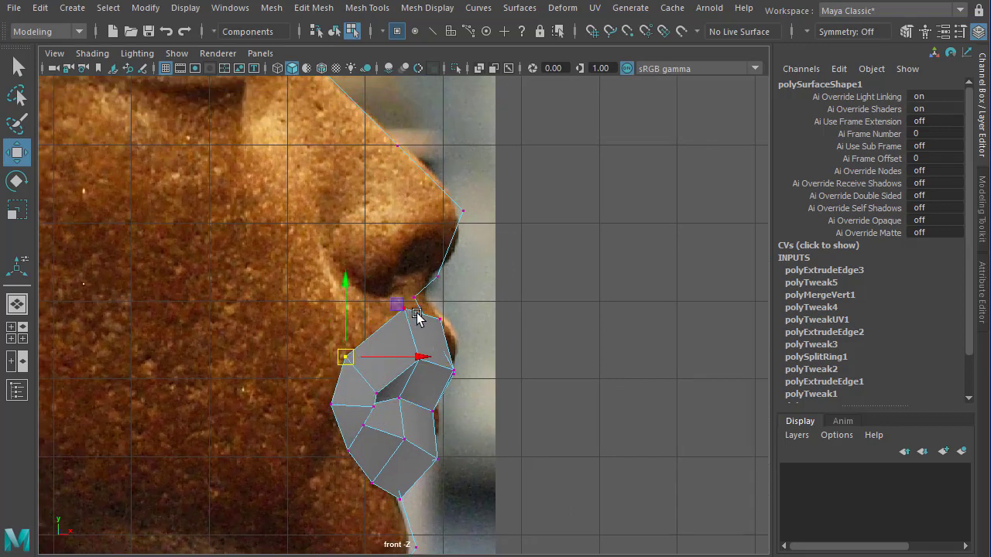
left_click(441, 302)
left_click_drag(401, 310, 459, 331)
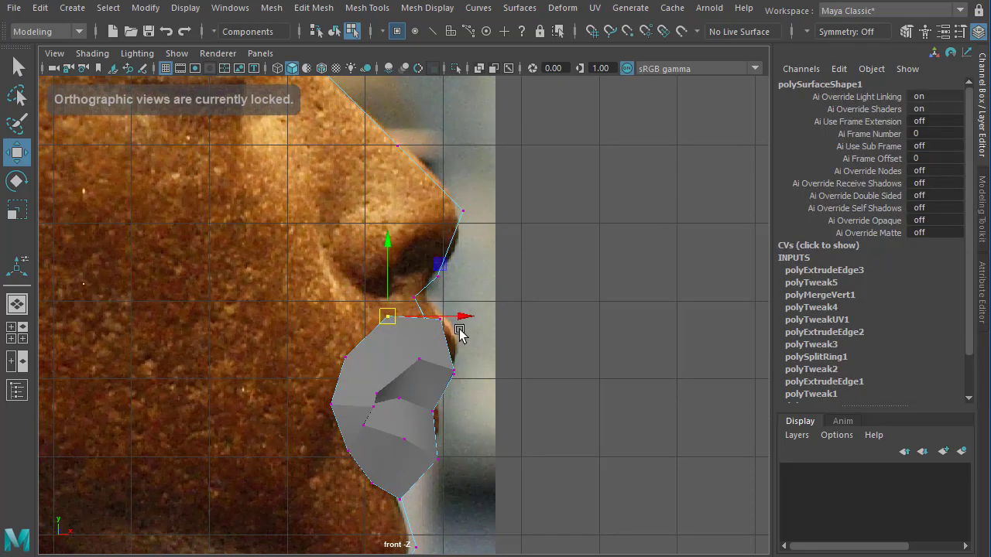
- Snap the ring's upper inner vertex above the lip onto the lowest side vertex of the nose strip
left_click(445, 325)
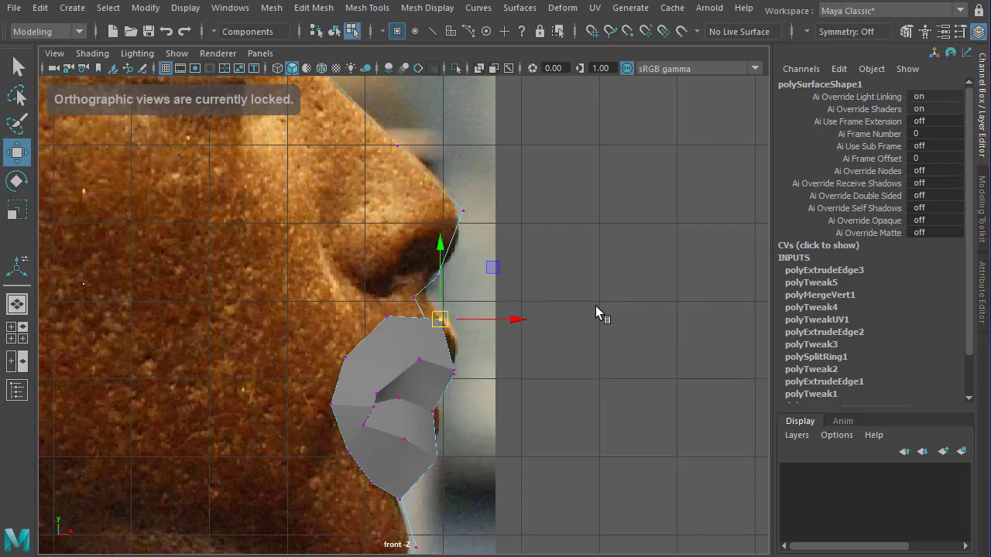
key("space")
key("space")
left_click_drag(530, 266, 371, 278, "alt")
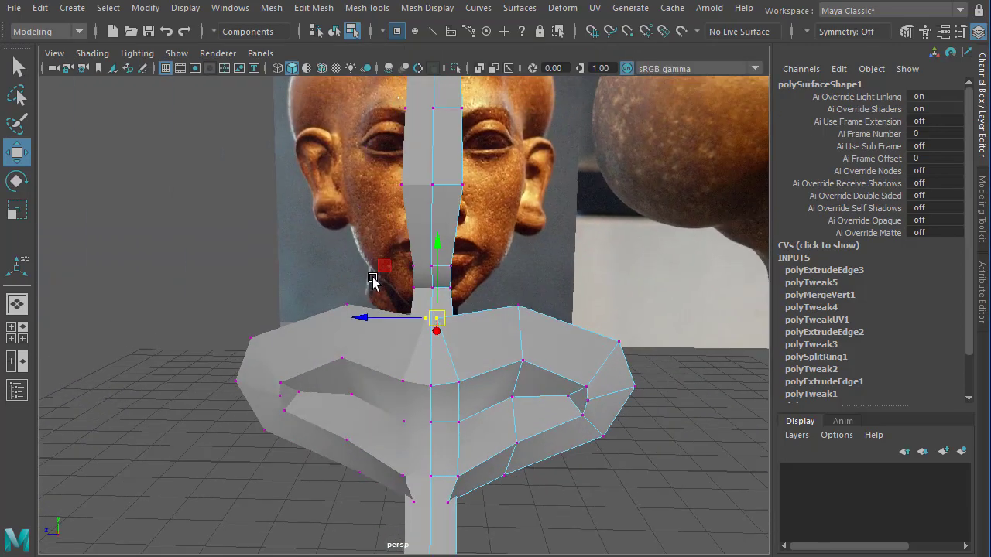
right_click_drag(372, 278, 548, 329, "alt")
middle_click_drag(548, 329, 601, 385, "alt")
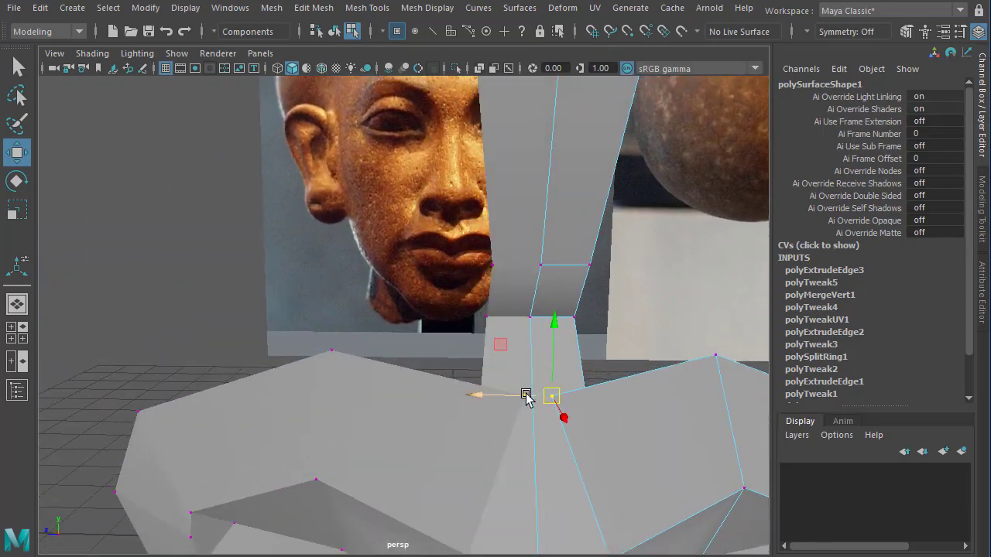
left_click(472, 326)
left_click(523, 397)
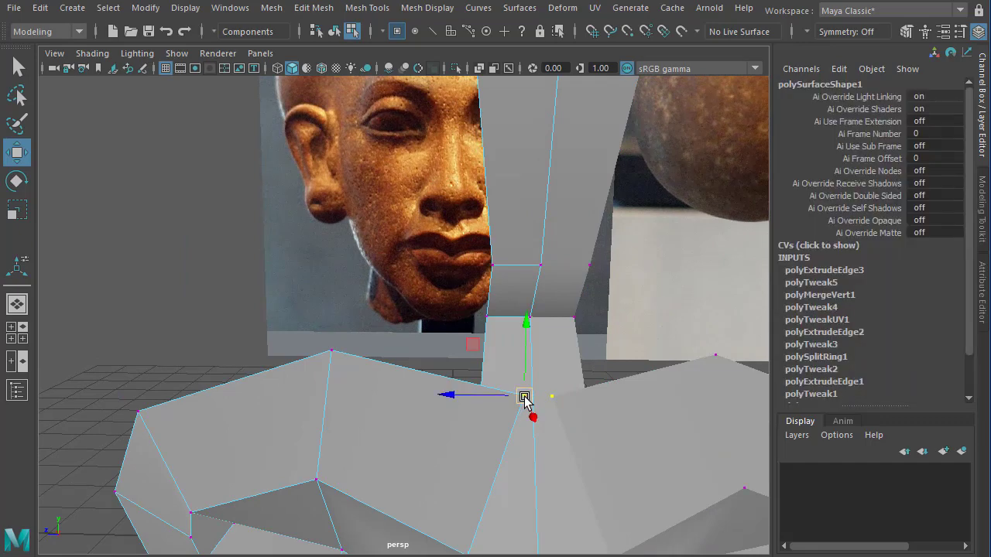
left_click_drag(523, 397, 387, 353)
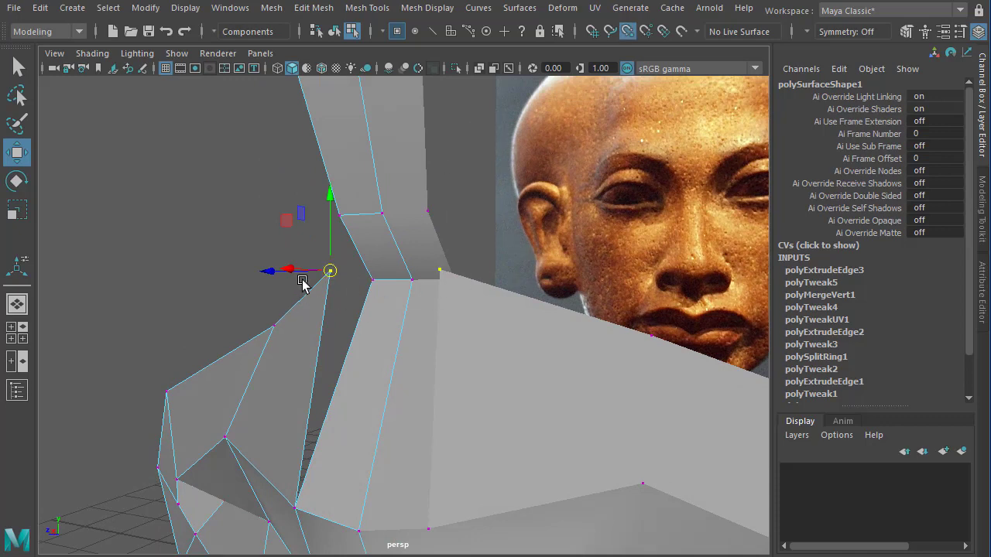
left_click_drag(330, 271, 397, 395)
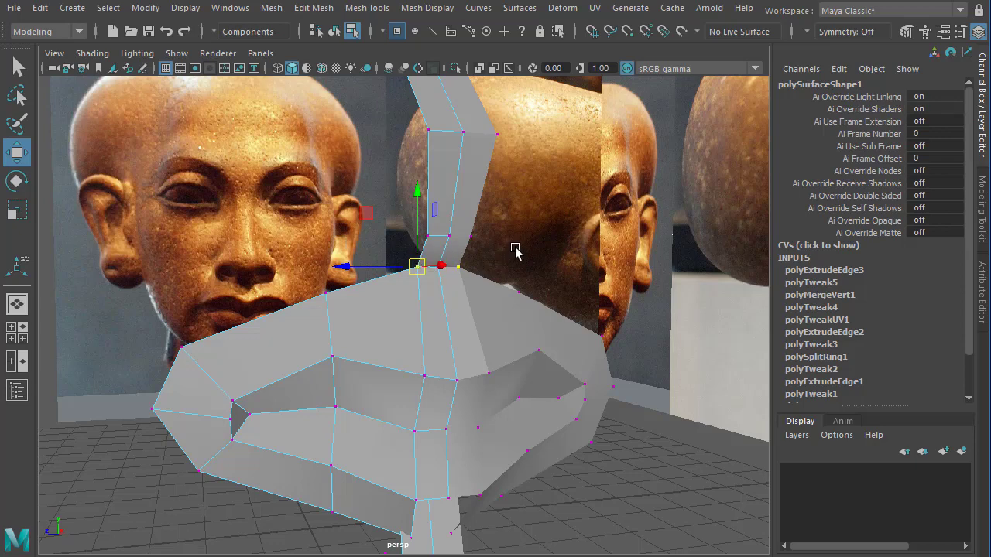
- Merge the overlapping vertices where the upper ring meets the nose strip
left_click_drag(515, 249, 343, 294, "alt")
left_click(369, 277)
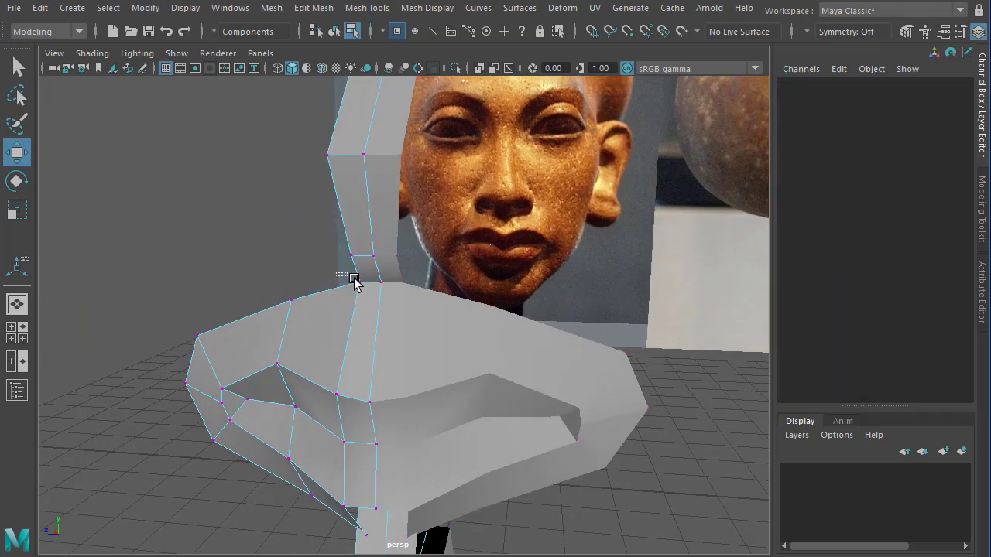
left_click(356, 280)
right_click_drag(365, 290, 422, 224, "shift")
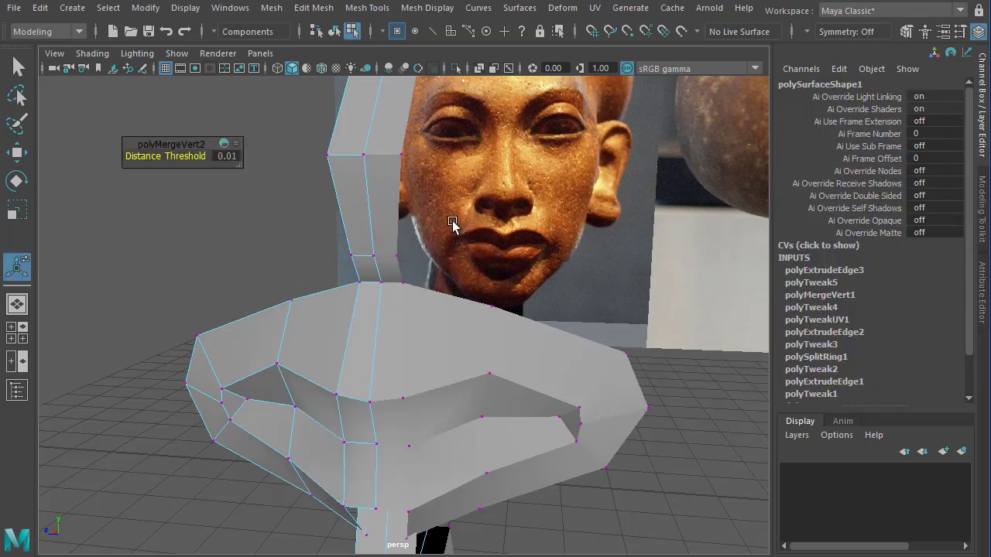
- Examine the gap between the lower ring and the chin strip from several angles and in the side view
left_click_drag(320, 451, 581, 448, "alt")
scroll(560, 431, "up", 2)
scroll(449, 454, "up", 4)
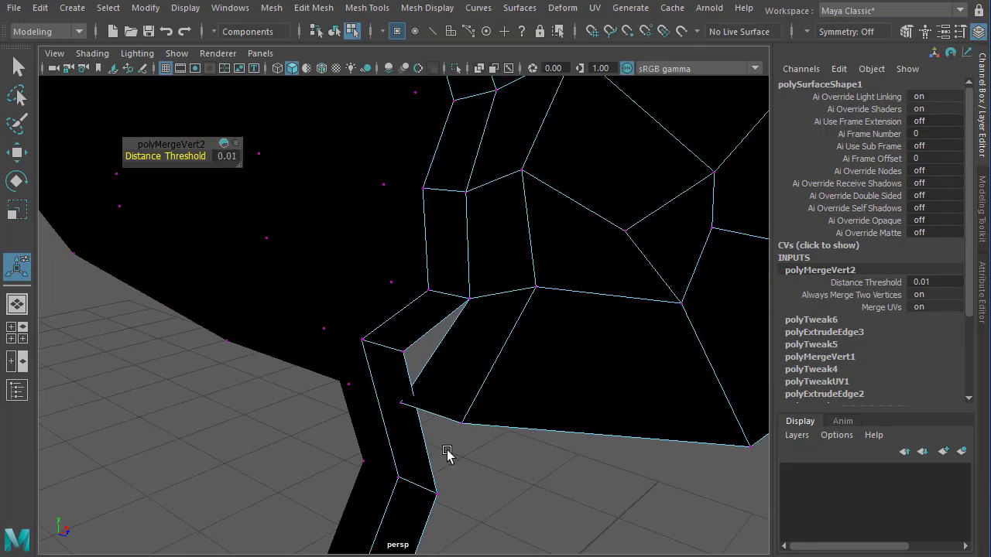
left_click_drag(486, 460, 506, 298, "alt")
left_click_drag(441, 309, 426, 288, "alt")
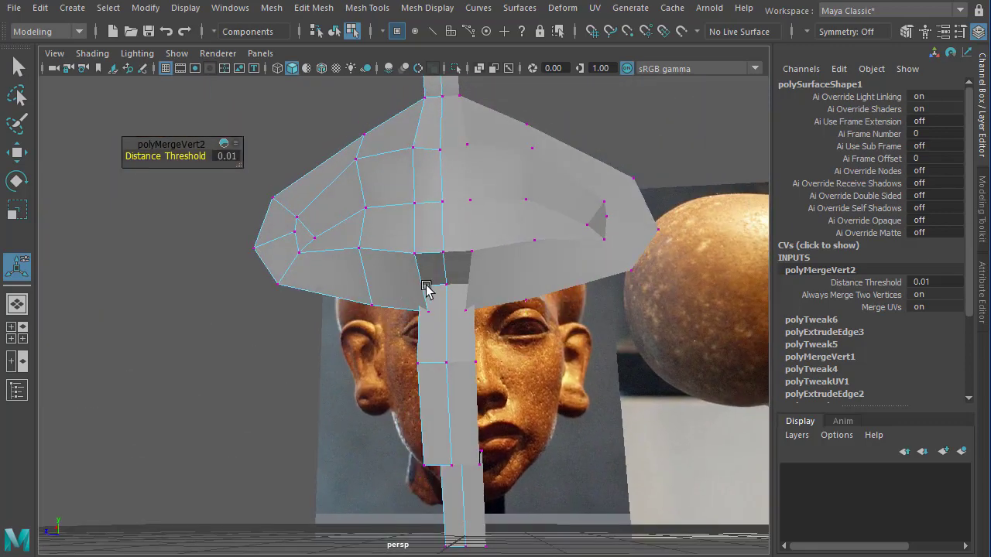
left_click_drag(413, 369, 560, 358, "alt")
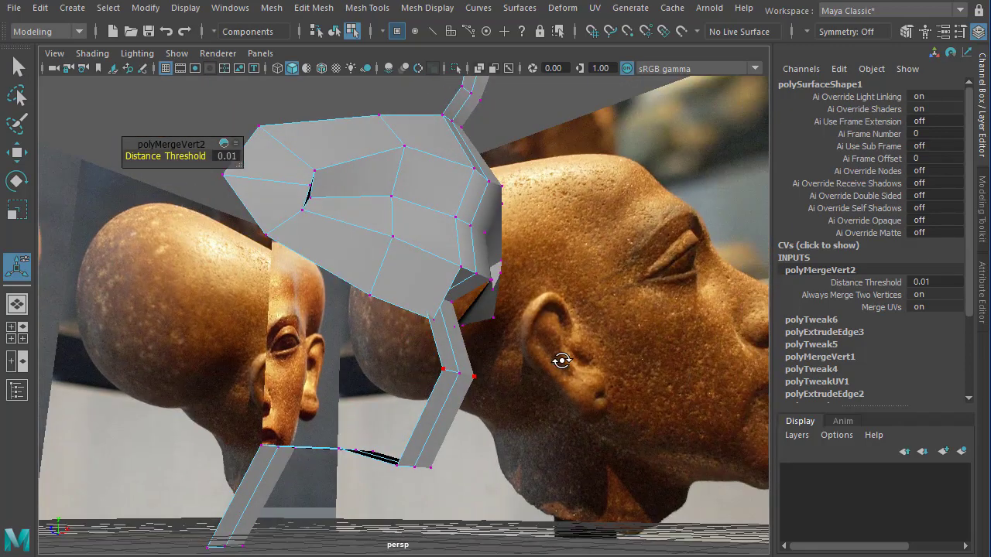
key("space")
middle_click_drag(323, 424, 253, 484, "alt")
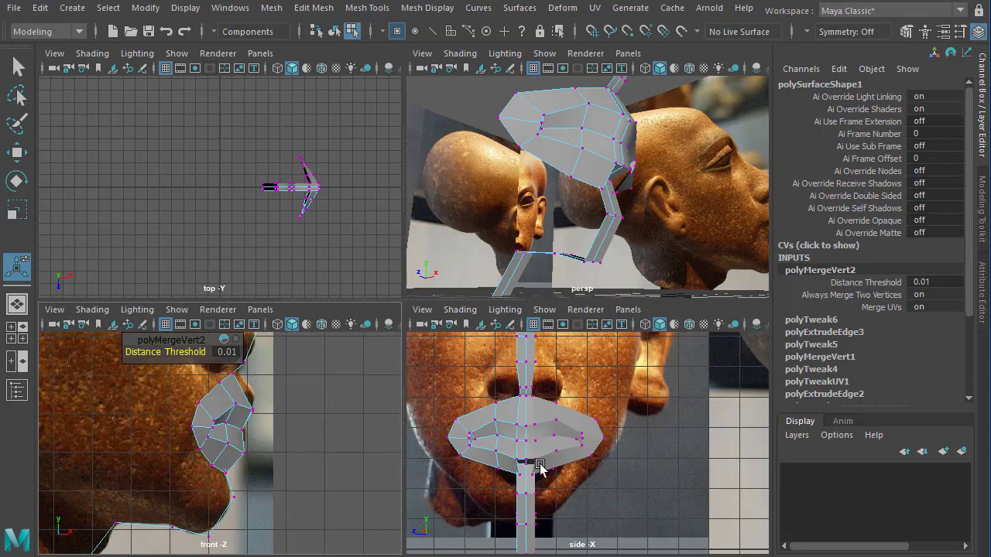
key("space")
middle_click_drag(277, 426, 425, 416, "alt")
left_click_drag(362, 380, 372, 378, "alt")
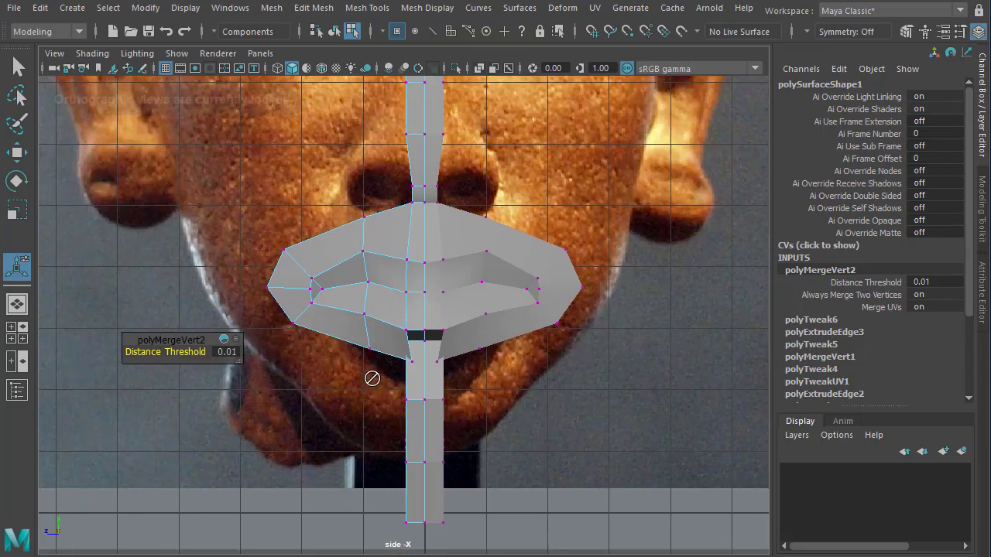
right_click_drag(402, 384, 491, 392, "alt")
middle_click_drag(423, 397, 500, 396, "alt")
left_click(509, 420)
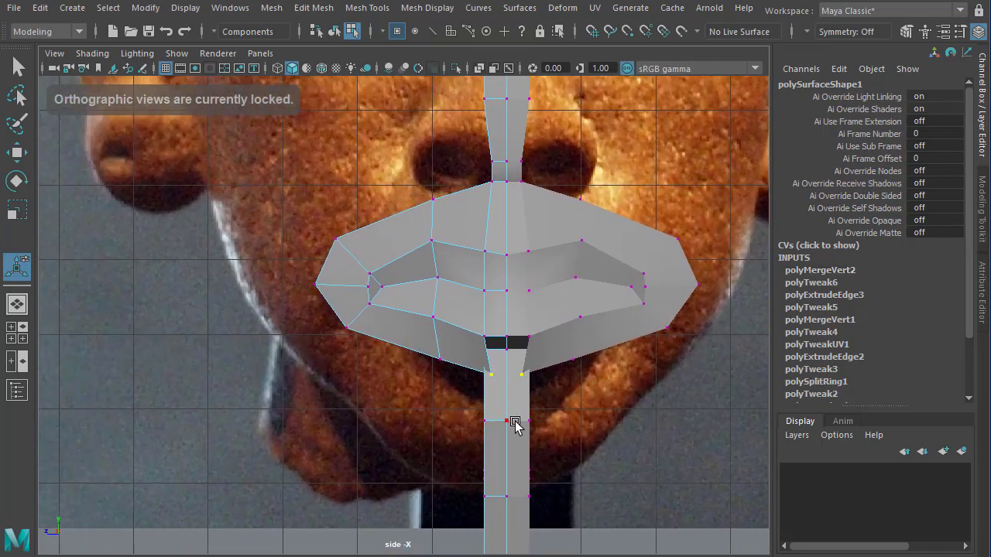
- Try to weld the ring's lower inner vertex to the chin strip's upper side vertex, and undo the attempt
key("space")
key("space")
left_click_drag(434, 379, 490, 349, "alt")
right_click_drag(496, 336, 473, 421)
right_click_drag(521, 293, 518, 266, "shift")
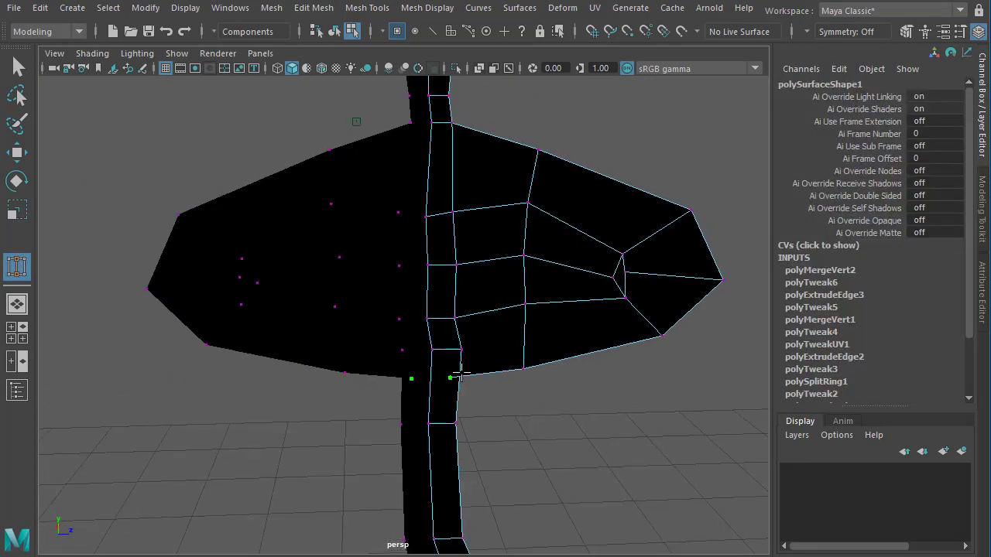
left_click_drag(462, 353, 463, 353)
left_click_drag(534, 371, 479, 400, "alt")
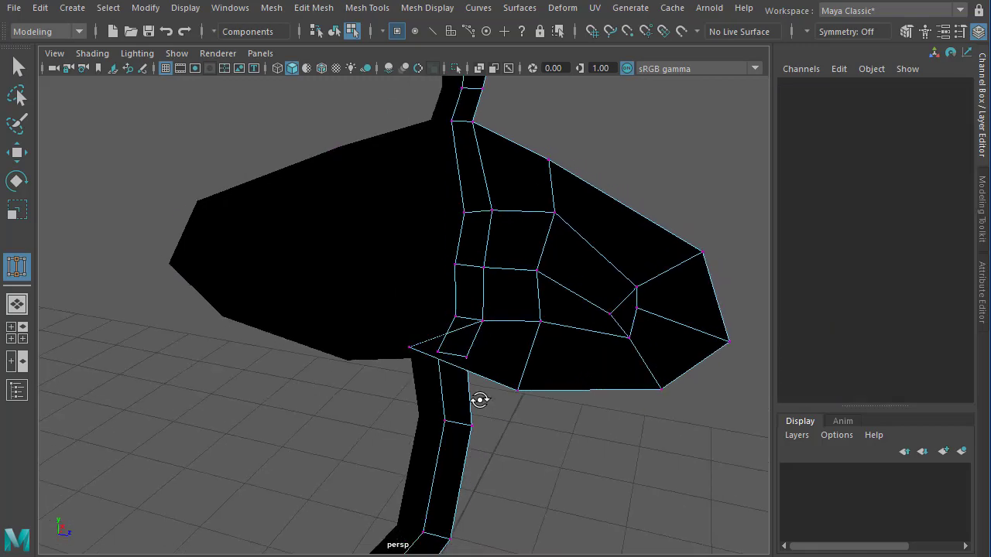
key("ctrl+z")
- Target-weld the ring's lower inner vertex to the side vertex at the chin strip's upper end
right_click_drag(457, 393, 698, 398, "alt")
left_click_drag(563, 394, 492, 442, "alt")
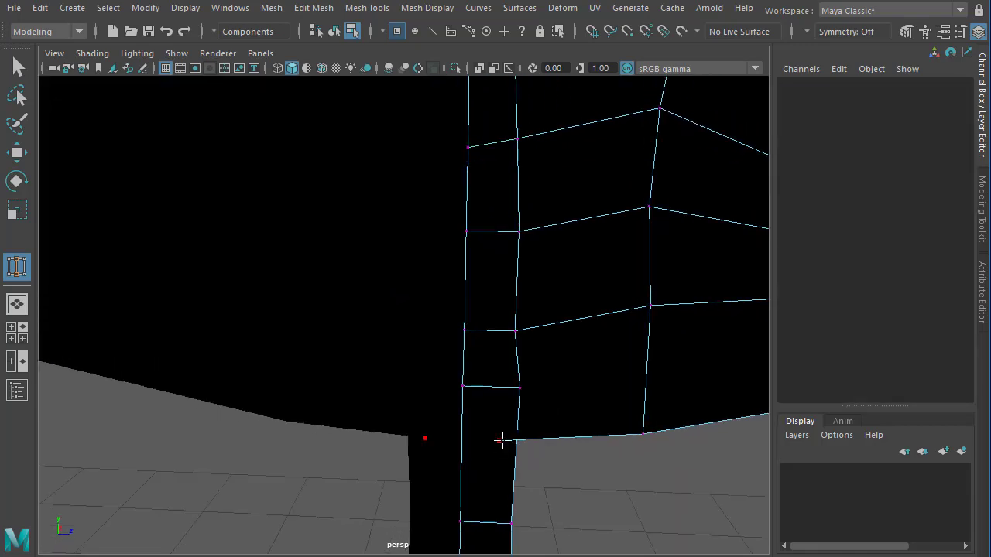
left_click_drag(521, 379, 521, 381)
- Raise the ring's neighbouring lower vertex and adjust its depth along X beneath the lower lip
left_click_drag(591, 447, 564, 424, "alt")
key("w")
left_click(446, 374)
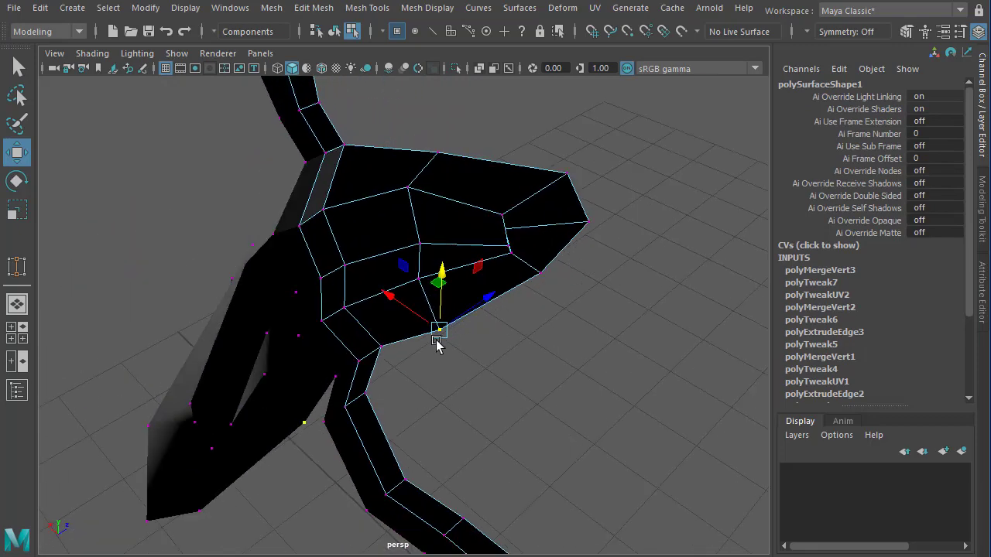
mouse_move(409, 310)
left_mouse_down()
mouse_move(406, 303)
mouse_move(476, 302)
mouse_move(418, 297)
left_mouse_up()
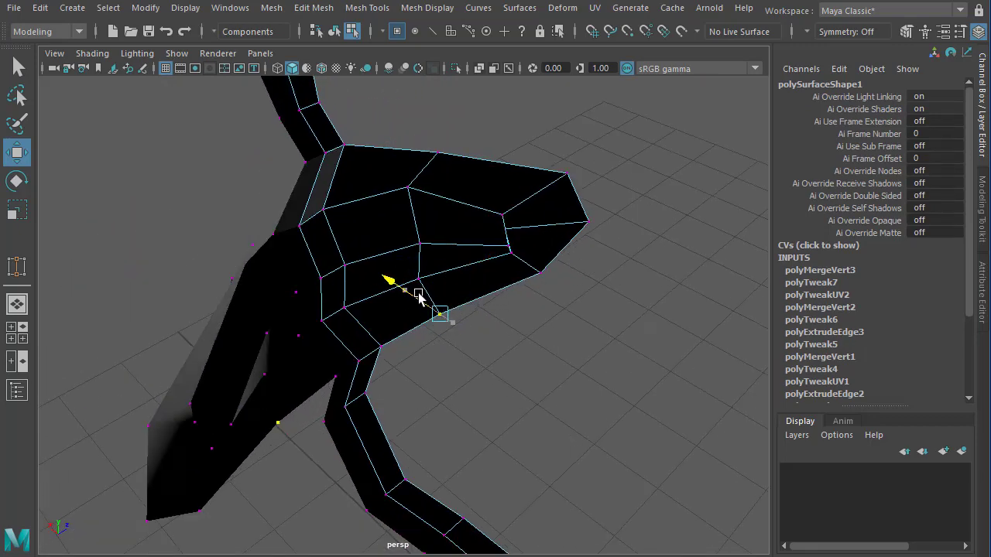
- Adjust the depth of the mouth corner's outer lip vertex along X
left_click_drag(486, 354, 329, 312, "alt")
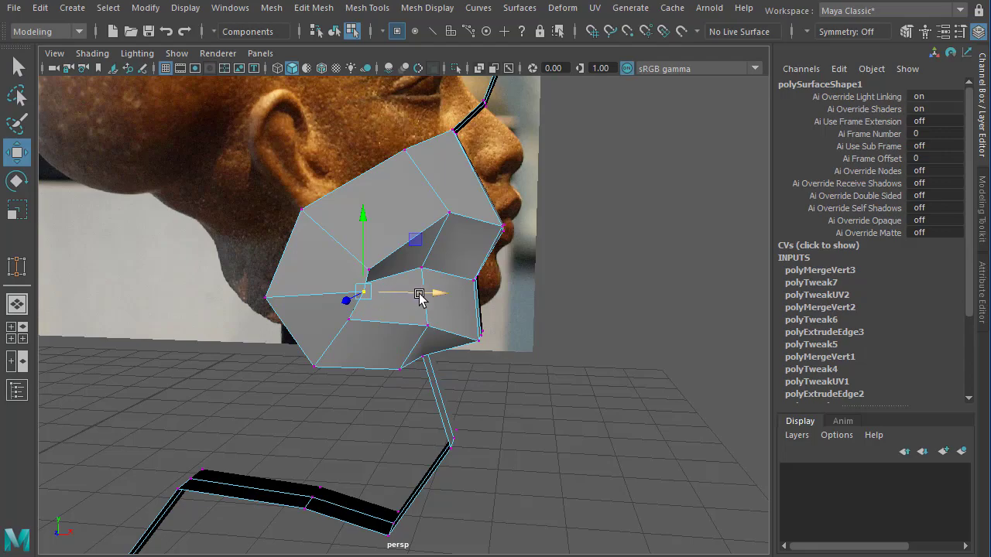
left_click_drag(418, 298, 327, 322)
right_click_drag(327, 323, 527, 393, "alt")
middle_click_drag(526, 393, 528, 395, "alt")
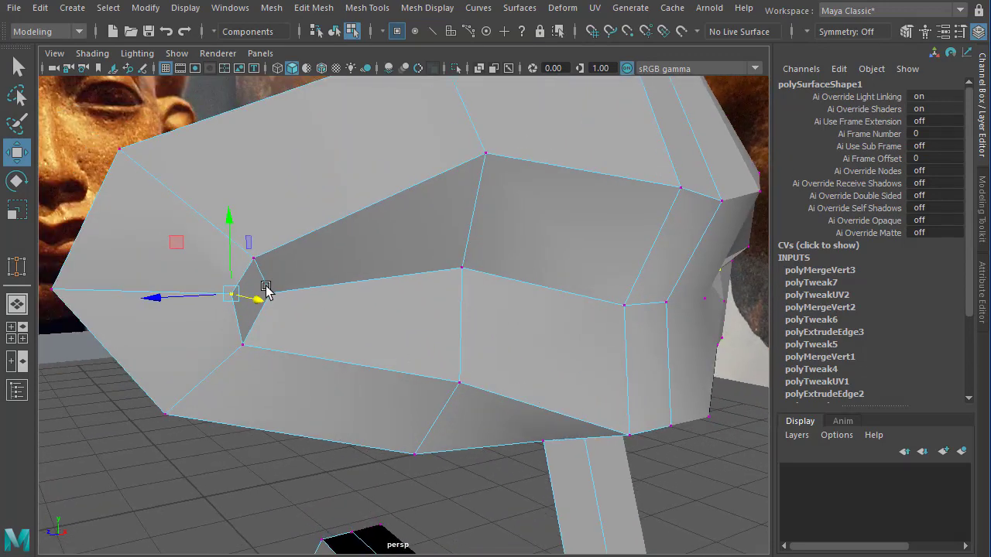
left_click_drag(273, 296, 302, 304)
left_click_drag(229, 301, 519, 299)
- Insert an edge loop along the bottom of the upper lip, running through the mouth corner and outer ring
right_click_drag(520, 297, 498, 389)
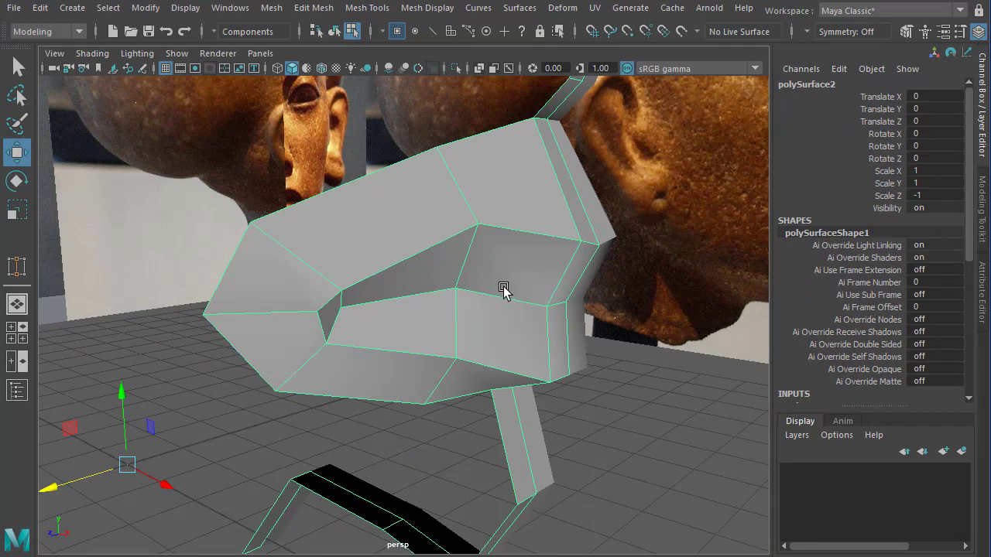
right_click_drag(503, 290, 456, 303, "shift")
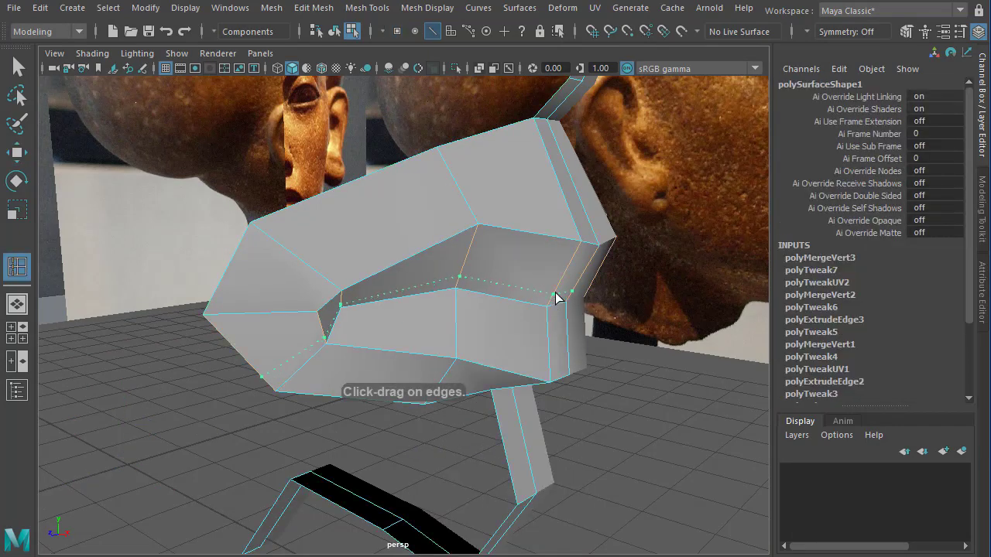
left_click(556, 295)
left_click_drag(556, 295, 262, 329, "alt")
left_click_drag(262, 329, 271, 325, "alt")
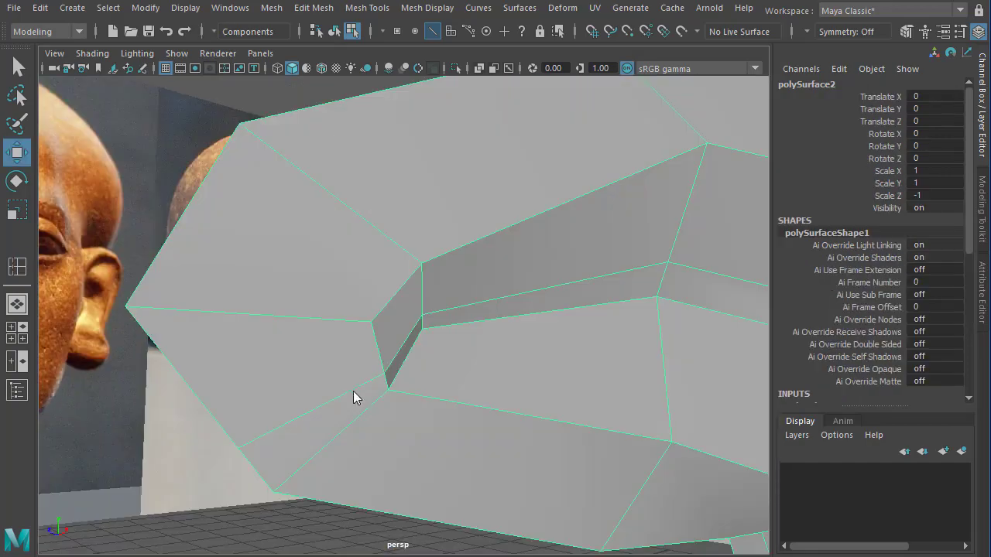
- Slide the new loop's edge beside the mouth corner upward and shift it slightly outward along Z
right_click_drag(352, 397, 349, 329)
left_click(355, 393)
right_click(479, 313, "shift")
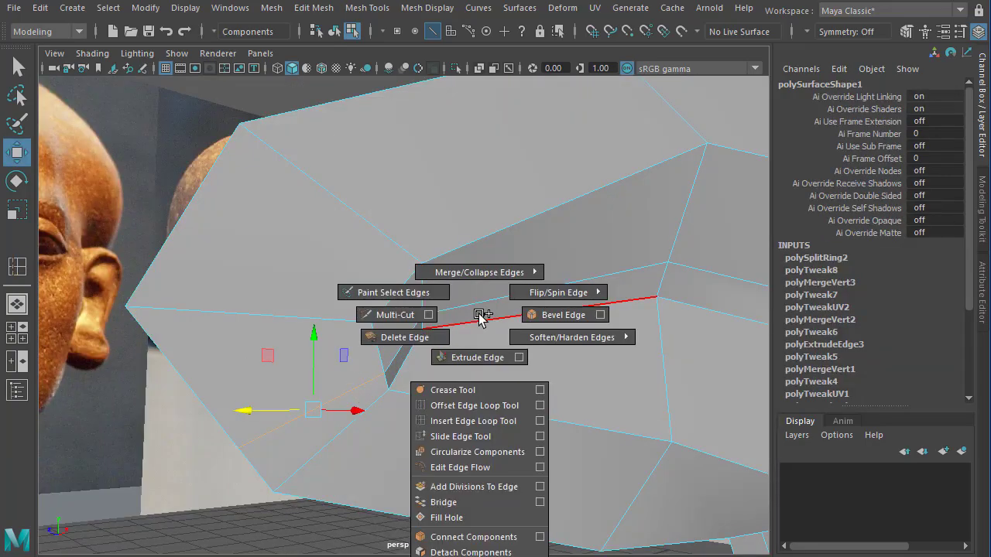
right_click_drag(475, 331, 462, 436, "shift")
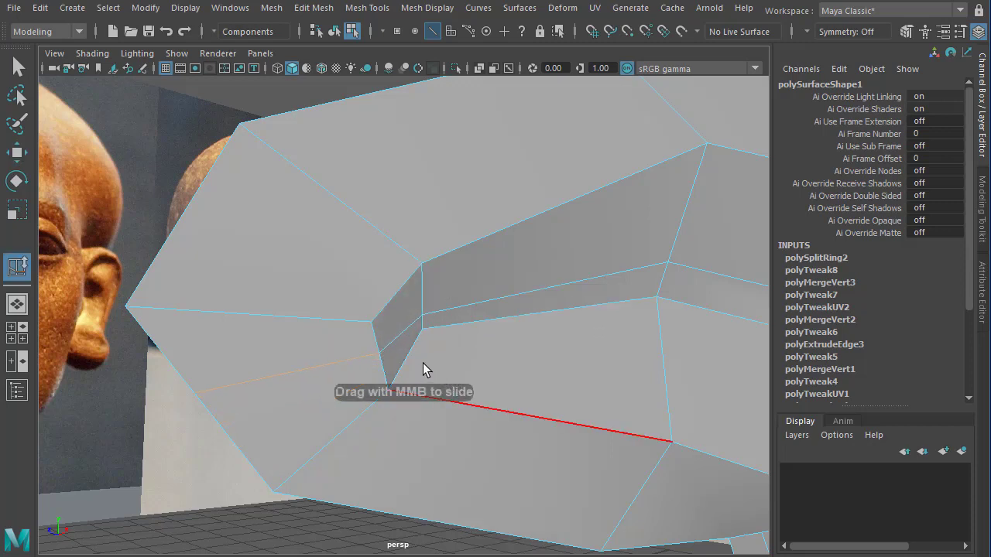
key("w")
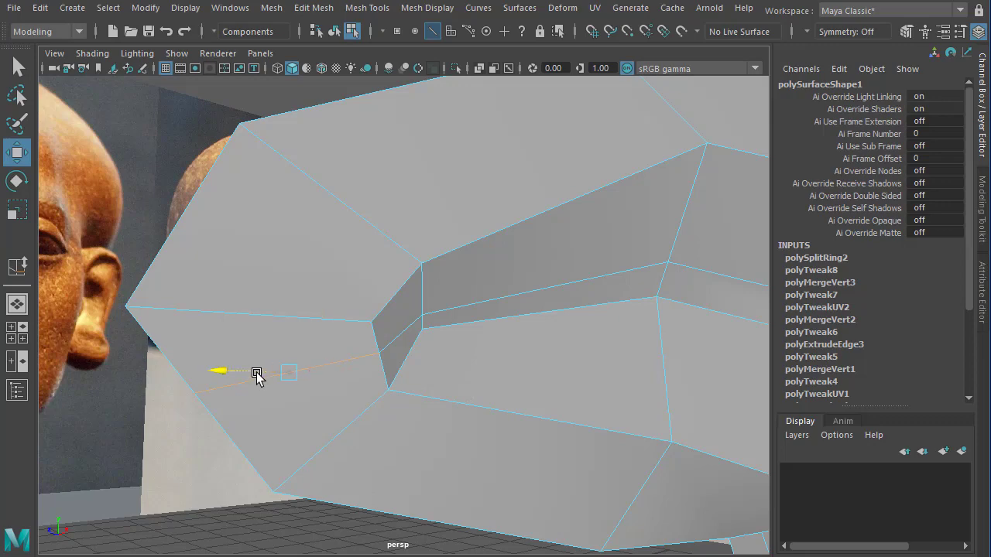
- Move the new edge's outer border vertex outward and adjust its position to round the ring at the mouth corner
key("F9")
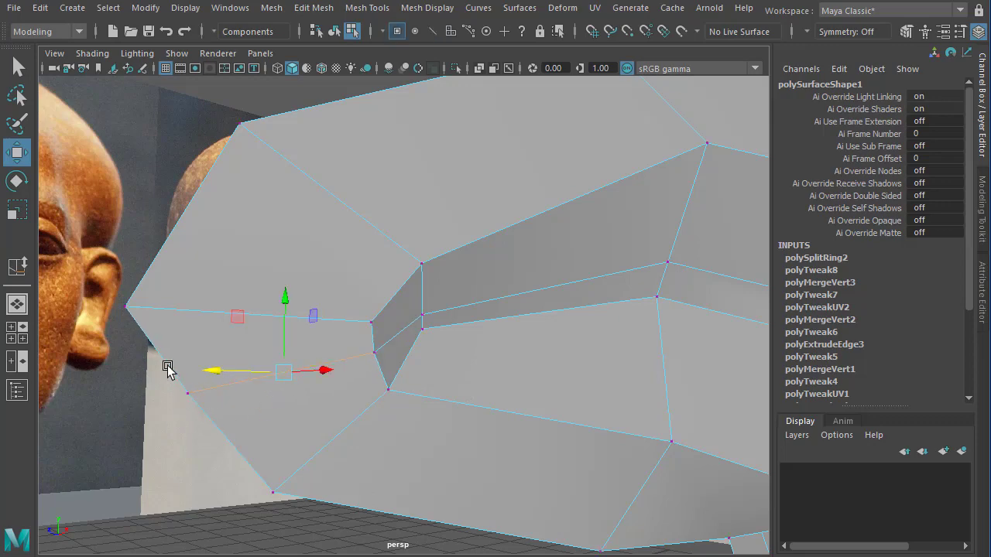
left_click(188, 392)
mouse_move(476, 410)
left_mouse_down("alt")
mouse_move(539, 392)
mouse_move(537, 407)
mouse_move(506, 379)
mouse_move(353, 344)
mouse_move(401, 400)
mouse_move(325, 378)
mouse_move(215, 449)
mouse_move(341, 467)
mouse_move(358, 387)
mouse_move(291, 360)
mouse_move(252, 398)
mouse_move(314, 420)
mouse_move(347, 323)
mouse_move(336, 351)
mouse_move(468, 395)
mouse_move(568, 367)
mouse_move(440, 371)
mouse_move(418, 348)
mouse_move(321, 335)
mouse_move(463, 331)
left_mouse_up("alt")
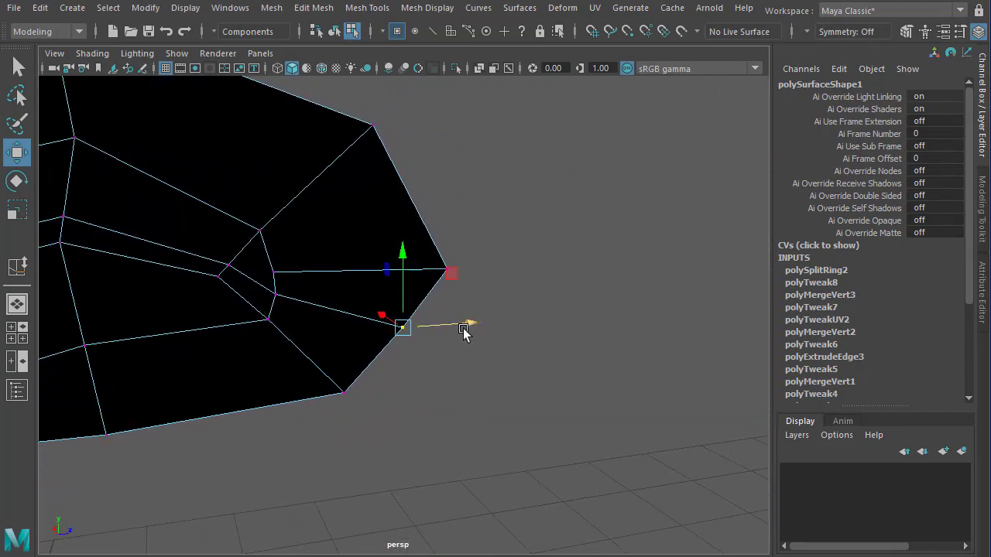
left_click_drag(411, 365, 399, 263, "alt")
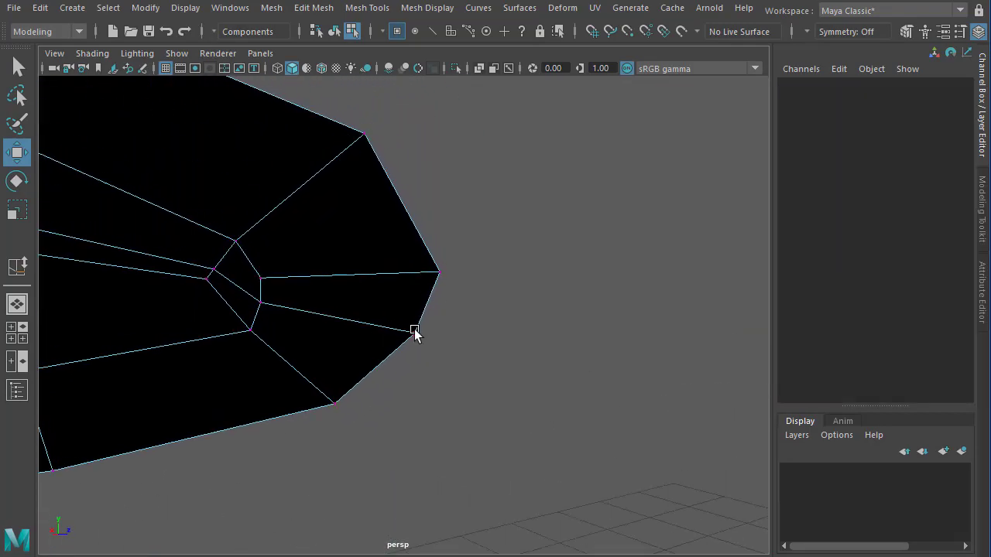
left_click_drag(407, 330, 468, 317, "alt")
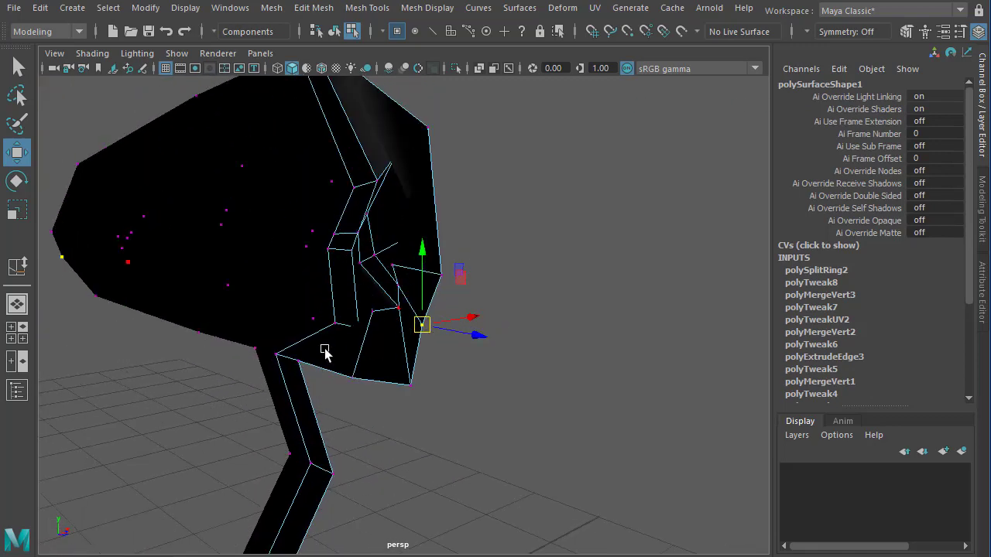
left_click_drag(324, 352, 434, 345, "alt")
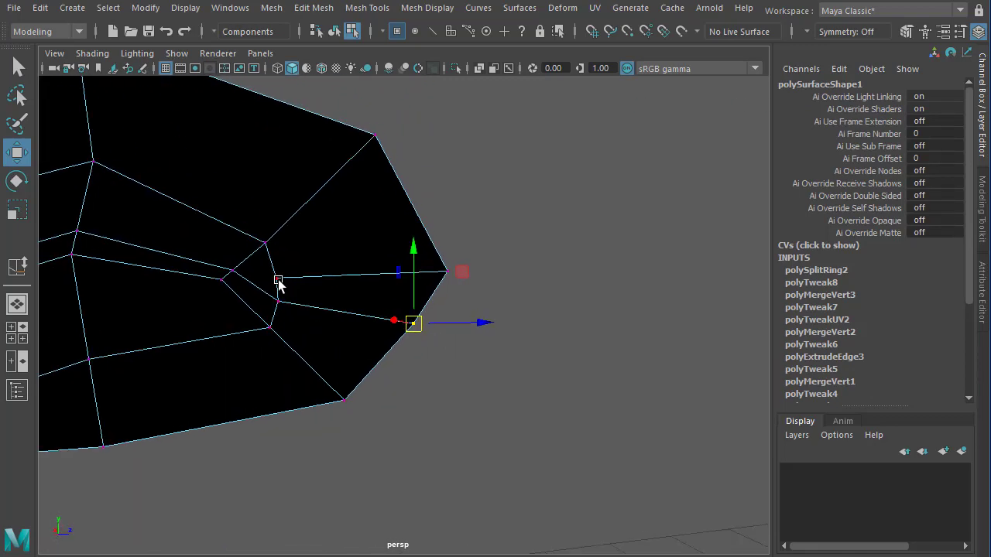
left_click_drag(278, 283, 411, 366, "alt")
left_click_drag(526, 325, 348, 333, "alt")
middle_click_drag(562, 322, 356, 340, "alt")
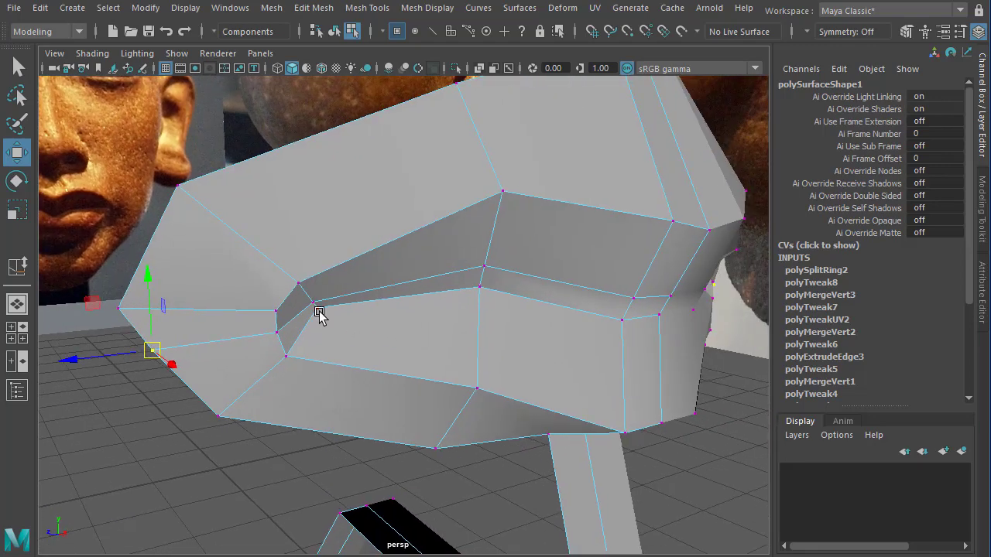
- Adjust the lower lip's inner corner vertex sideways along Z
left_click(318, 308)
left_click_drag(328, 342, 348, 323, "alt")
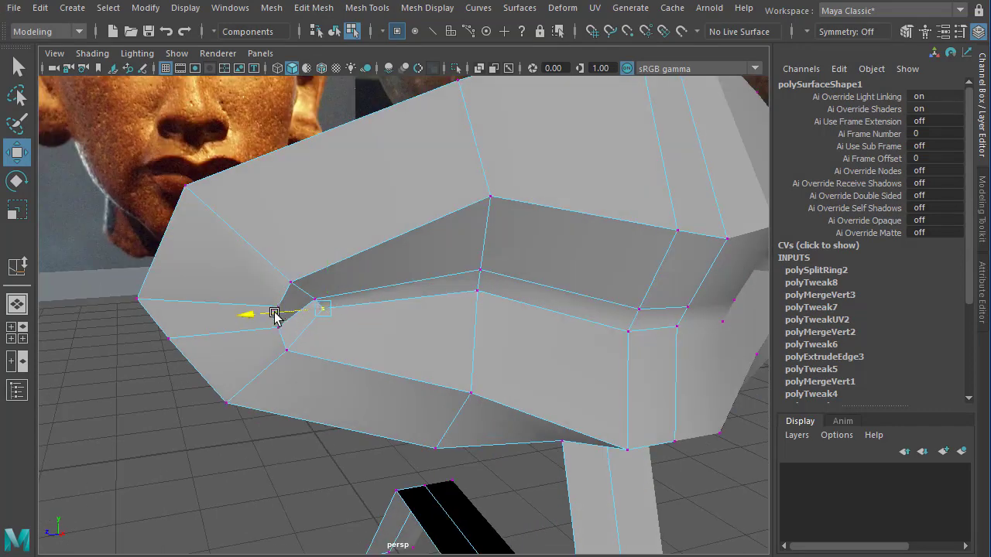
left_click_drag(284, 329, 415, 305, "alt")
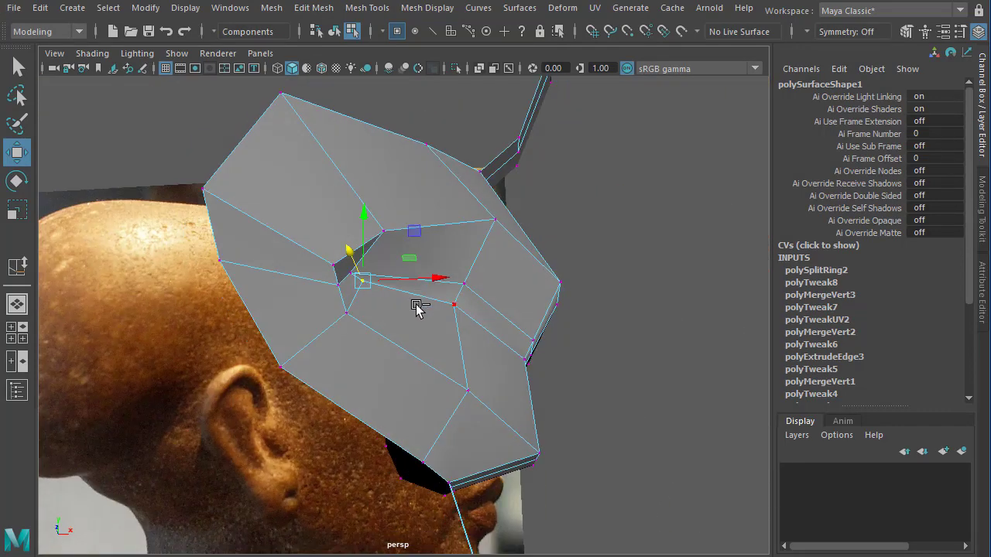
- Shift the lower lip's inner corner vertex back along X to tighten the mouth corner
right_click_drag(415, 305, 494, 331, "alt")
left_click_drag(494, 331, 384, 371, "alt")
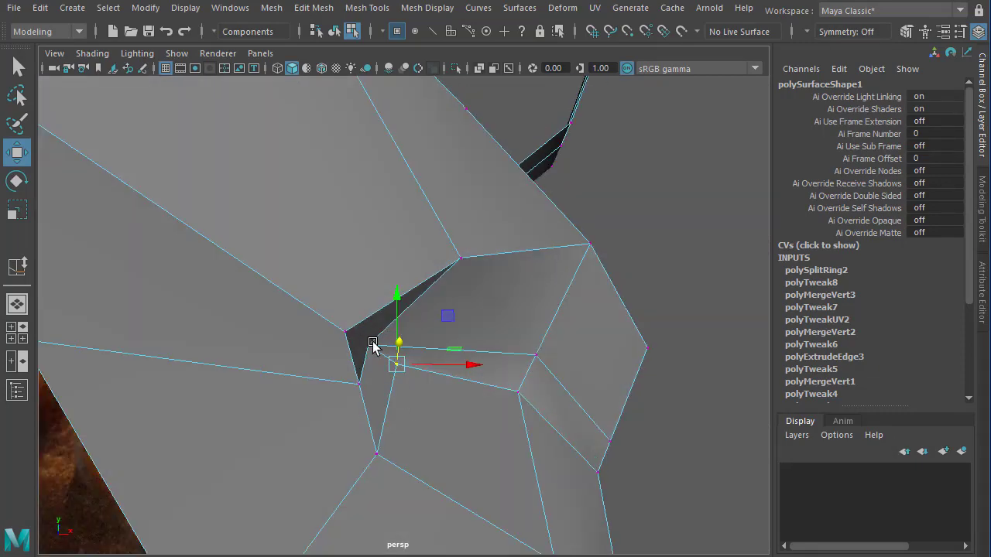
left_click_drag(468, 364, 435, 364)
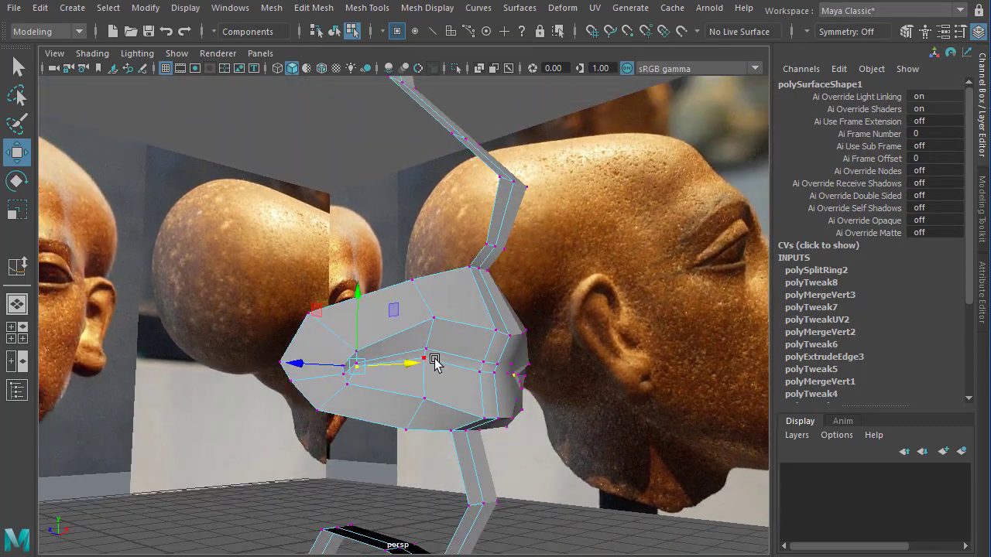
right_click_drag(435, 363, 429, 471)
left_click_drag(429, 470, 416, 285, "alt")
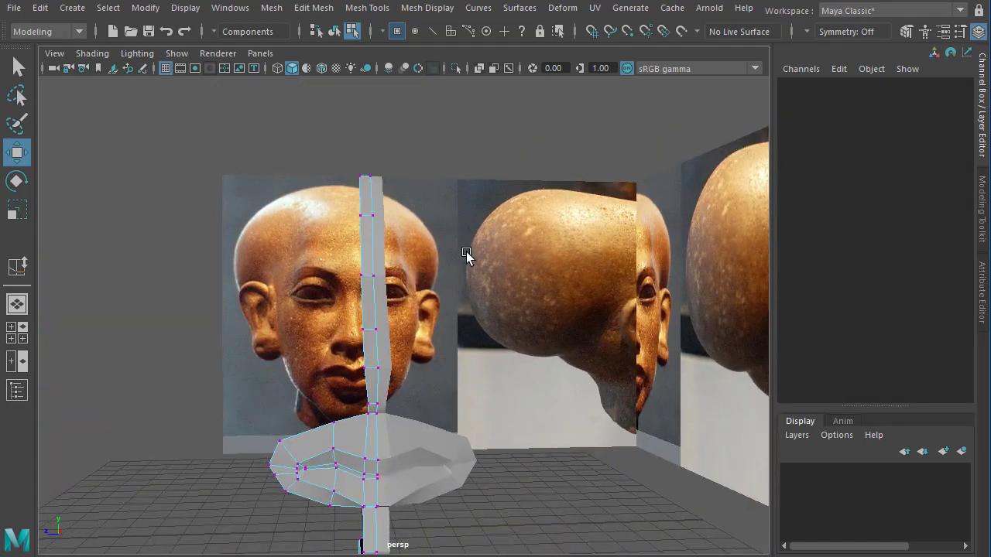
left_click_drag(491, 378, 446, 431, "alt")
- Trace an eight-vertex polygon around one eye opening on the face's front reference with the Create Polygon tool
key("space")
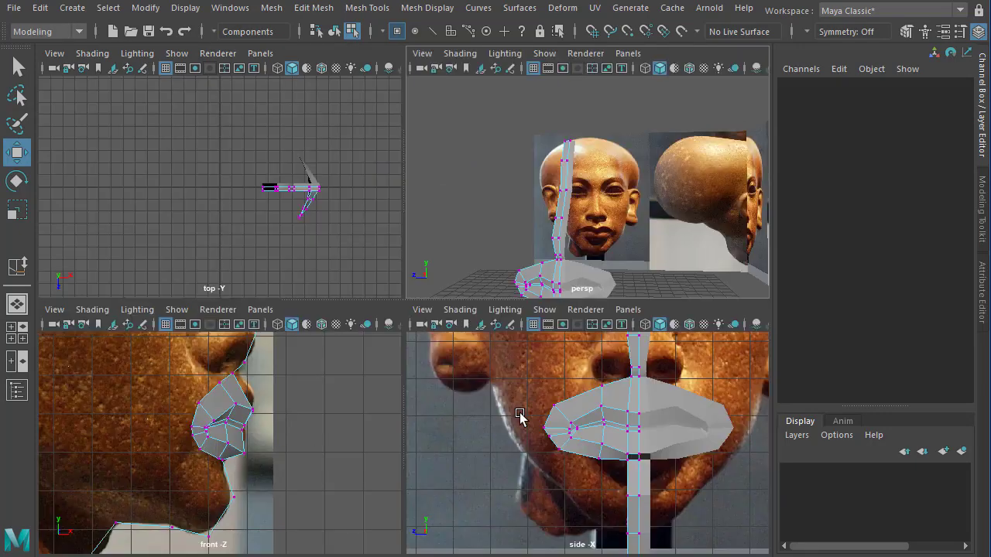
key("space")
right_click_drag(597, 271, 378, 261, "alt")
middle_click_drag(462, 259, 355, 427, "alt")
right_click_drag(449, 427, 532, 422, "alt")
middle_click_drag(423, 408, 452, 321, "alt")
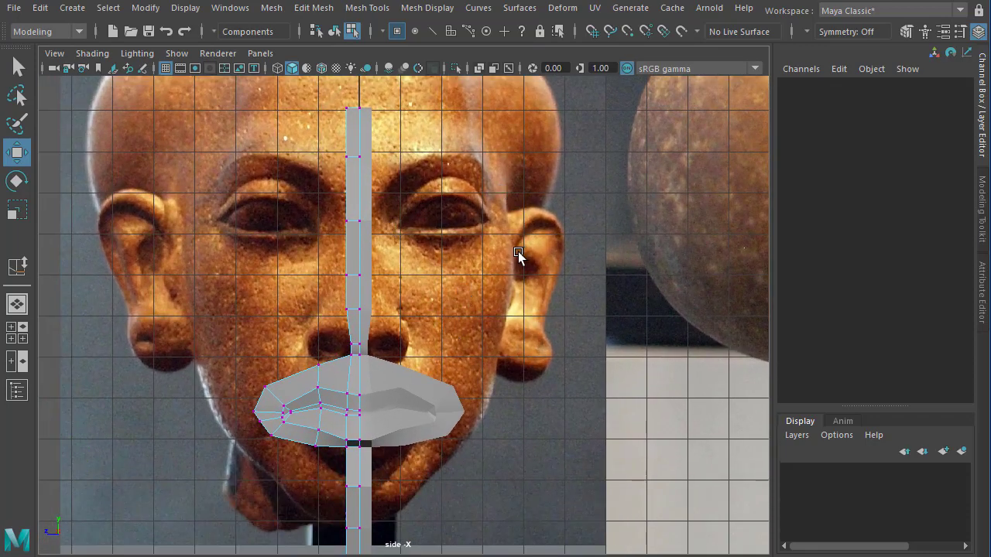
right_click(431, 208, "shift")
right_click(459, 259)
right_click_drag(459, 259, 457, 209, "shift")
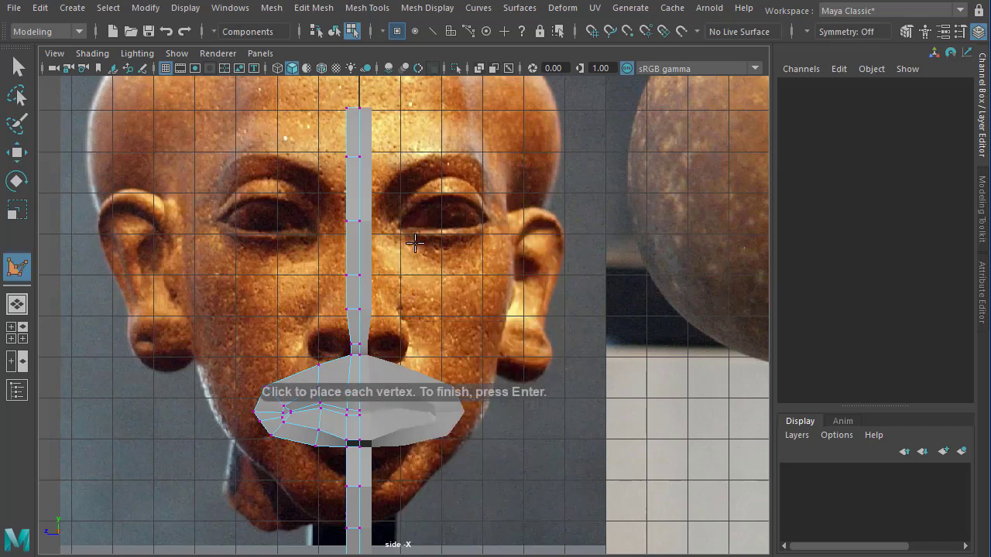
middle_click_drag(502, 256, 464, 325, "alt")
right_click_drag(464, 325, 537, 340, "alt")
middle_click_drag(537, 341, 544, 331, "alt")
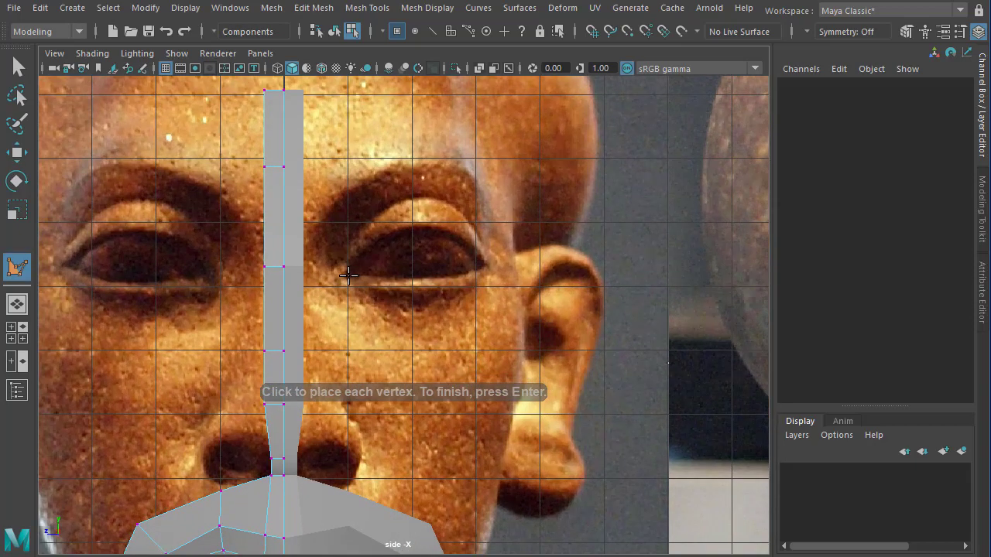
left_click(348, 276)
left_click(407, 228)
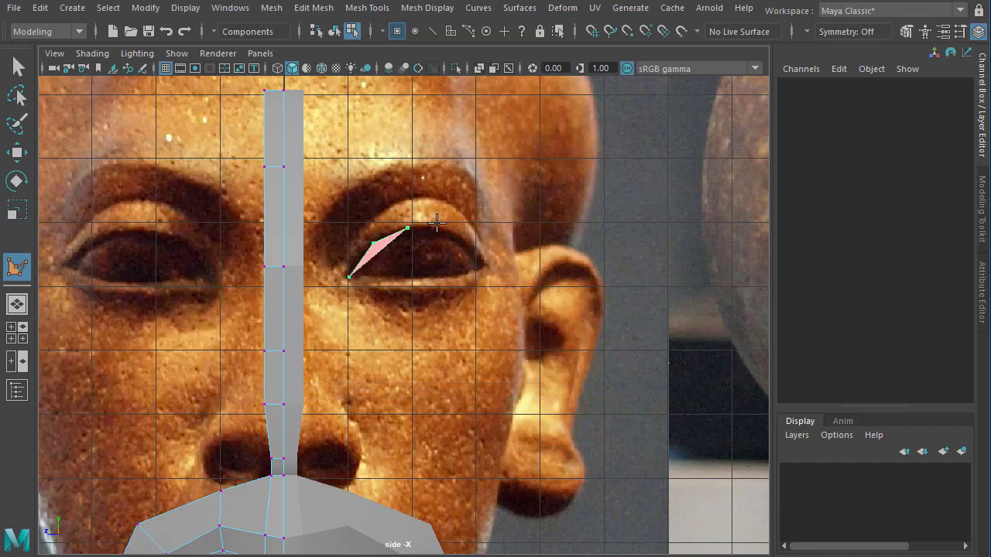
left_click(458, 232)
left_click(483, 264)
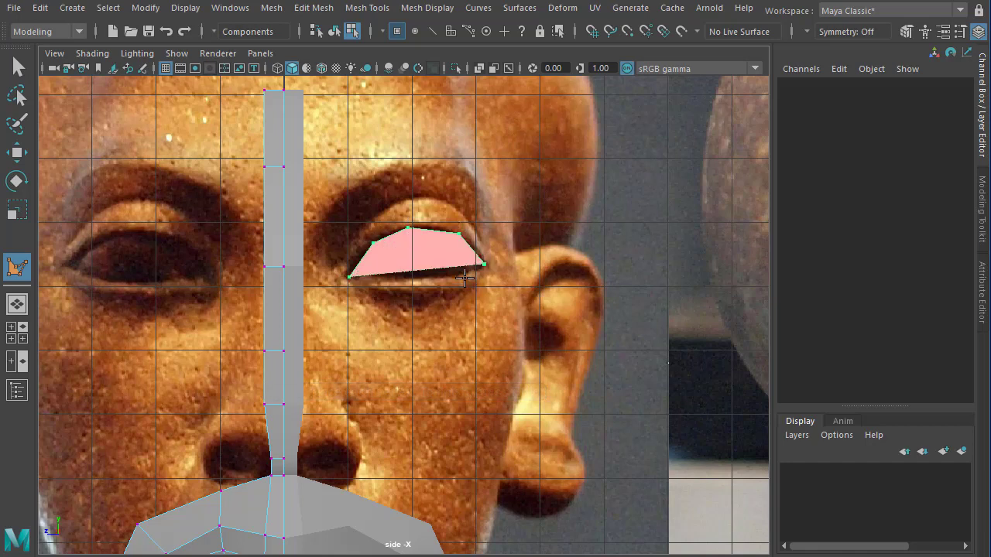
left_click(462, 280)
left_click(419, 283)
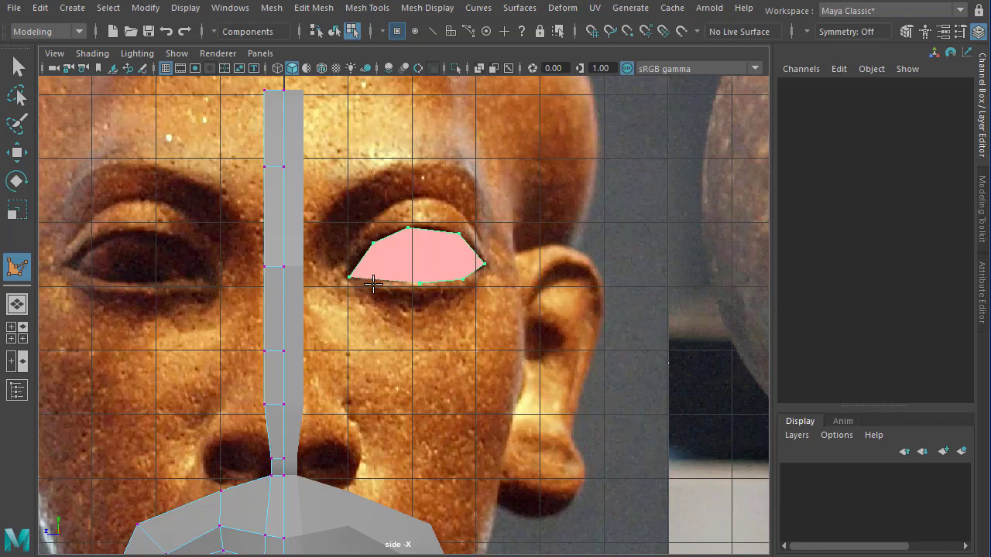
key("Return")
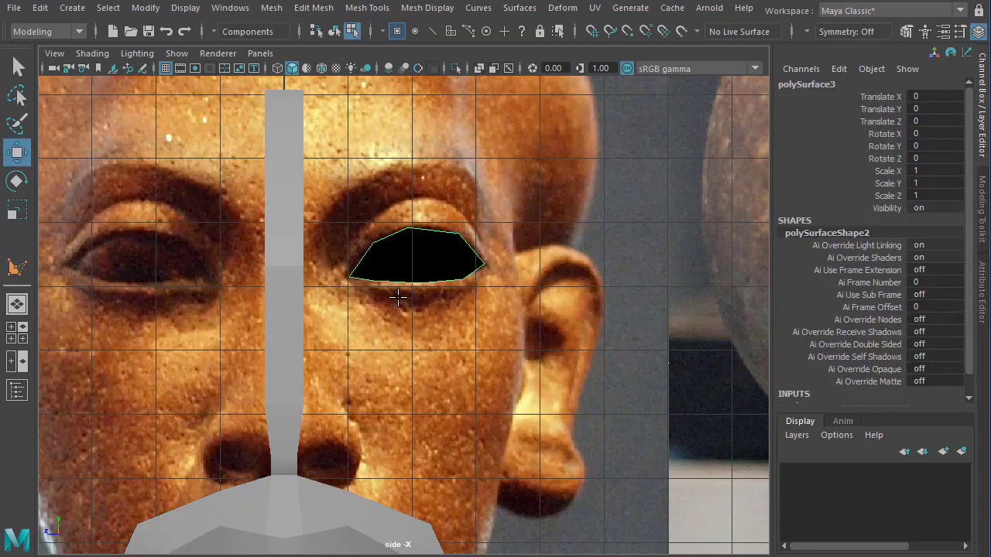
right_click_drag(458, 246, 455, 205)
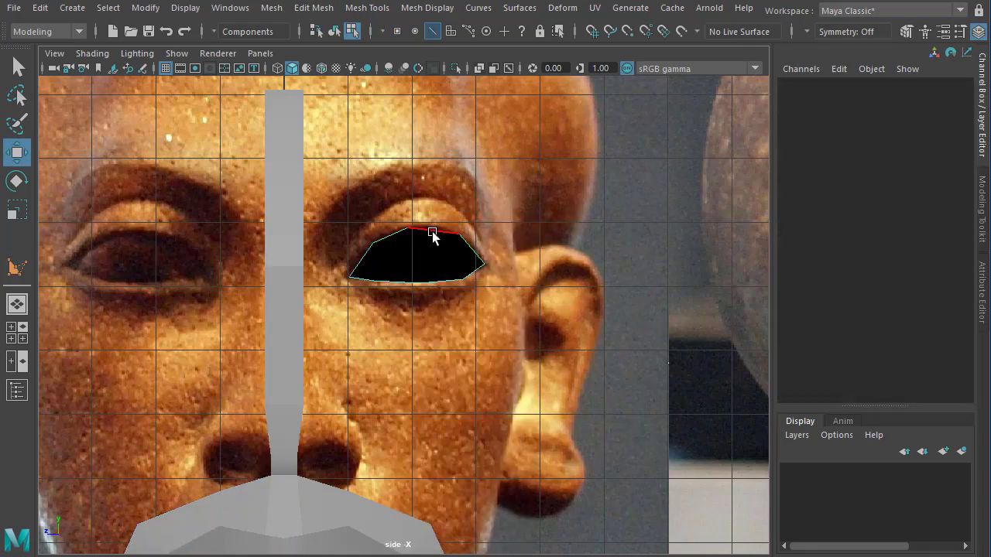
left_click(432, 232)
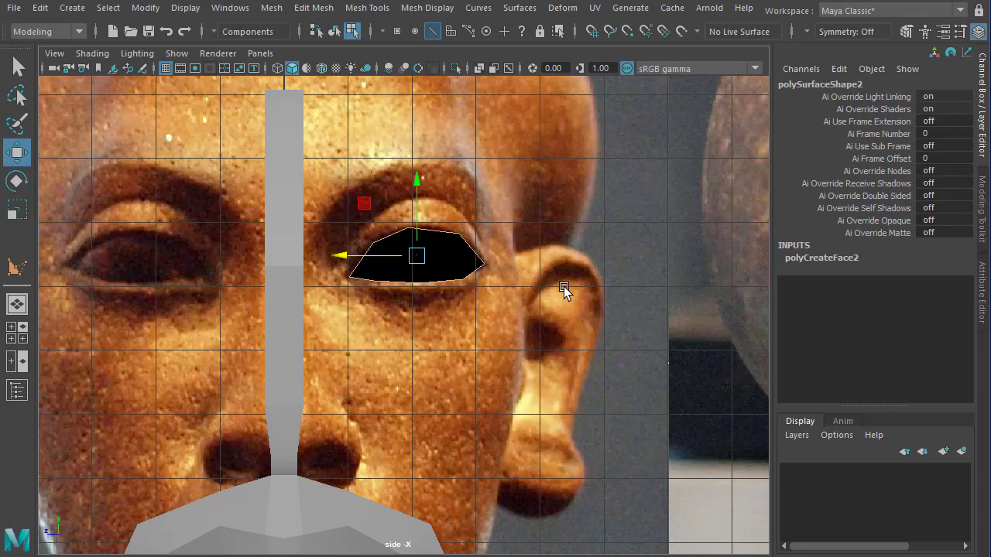
left_click(563, 286)
left_click(430, 230)
left_click(503, 185)
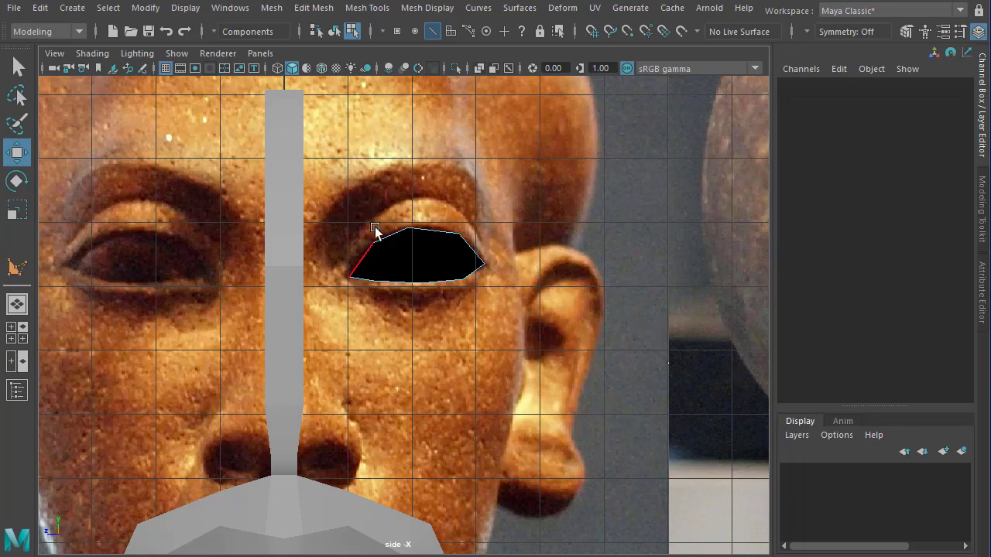
- Select the eye polygon as an object and reverse its normals to face the front
key("space")
key("space")
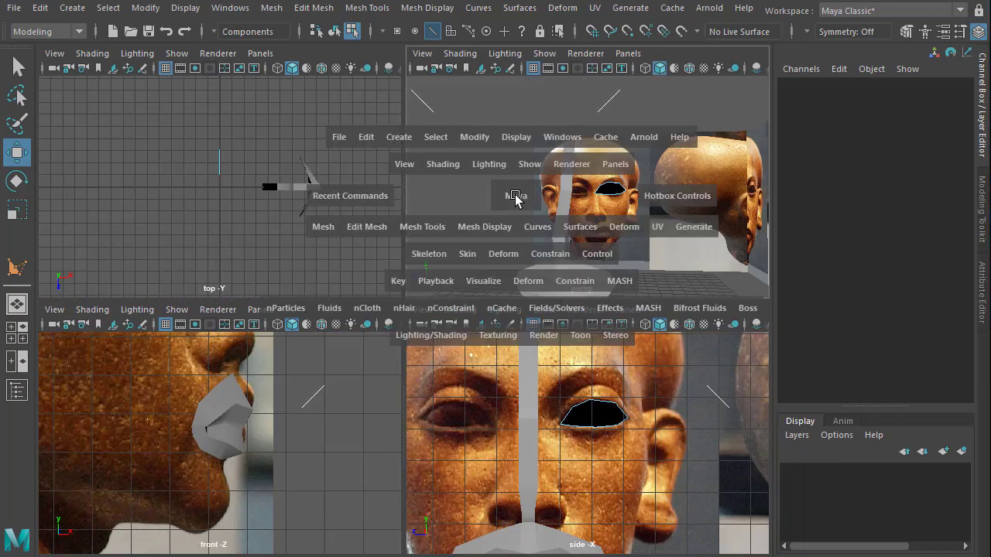
left_click_drag(497, 305, 793, 316, "alt")
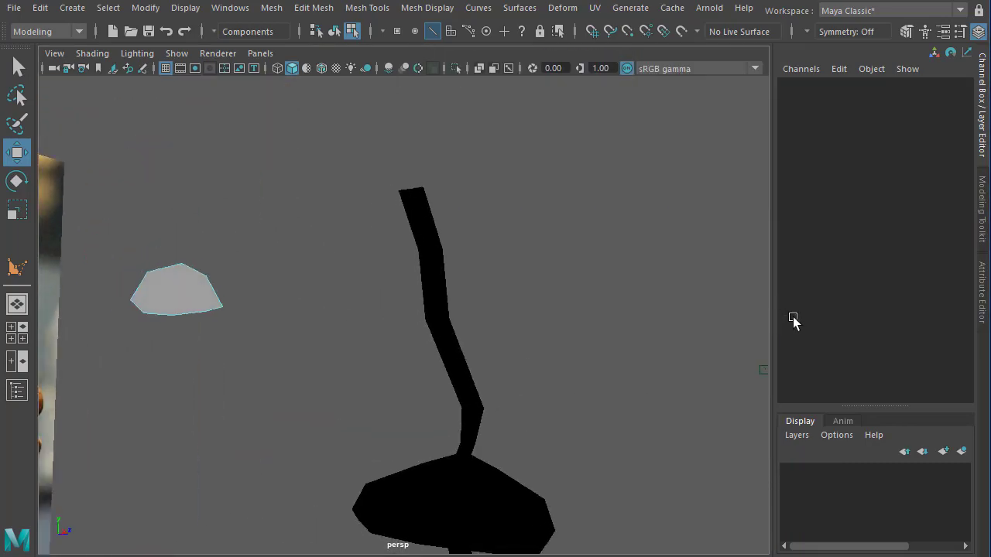
right_click_drag(171, 310, 161, 362)
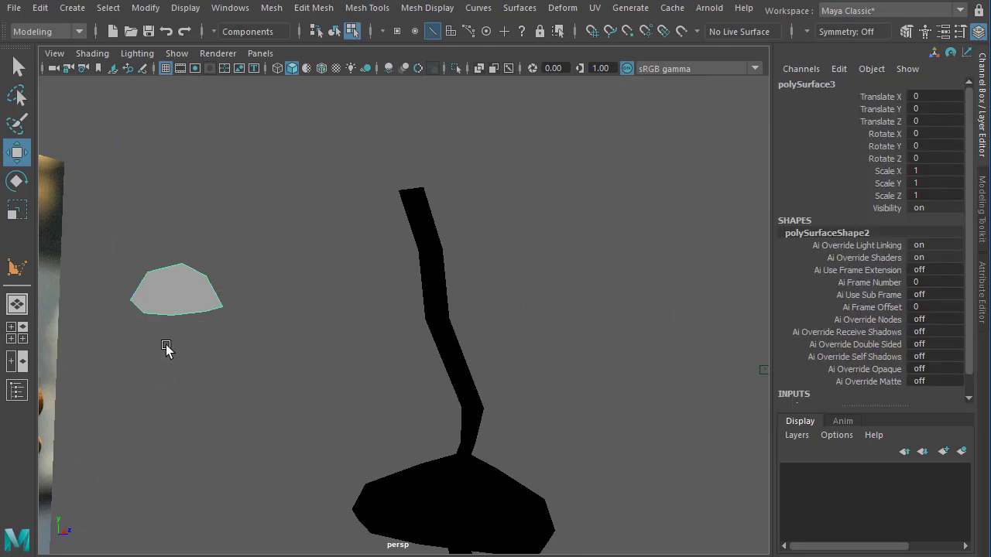
left_click(260, 340)
left_click_drag(261, 340, 179, 302, "alt")
right_click_drag(195, 309, 166, 403)
right_click_drag(201, 375, 307, 299, "alt")
middle_click_drag(306, 298, 455, 338, "alt")
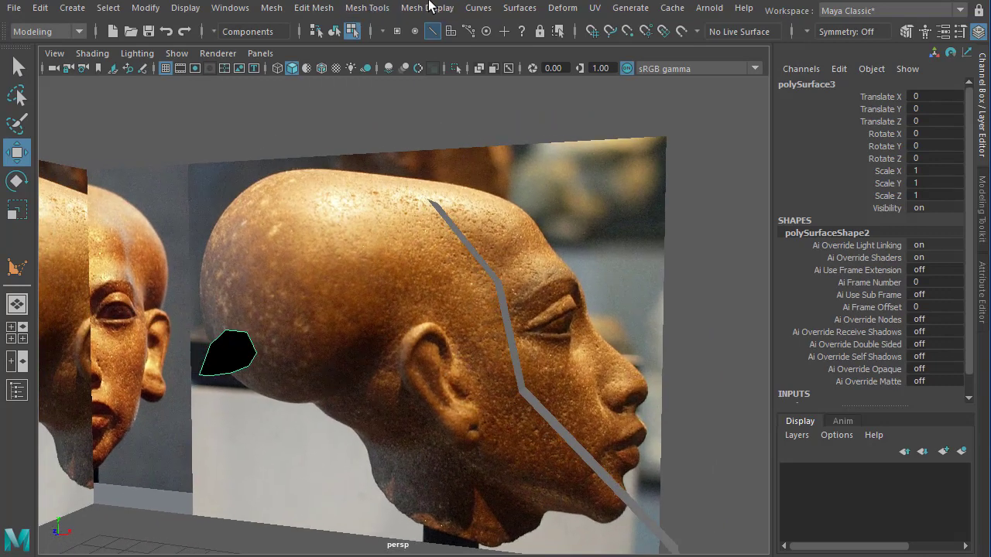
left_click(428, 7)
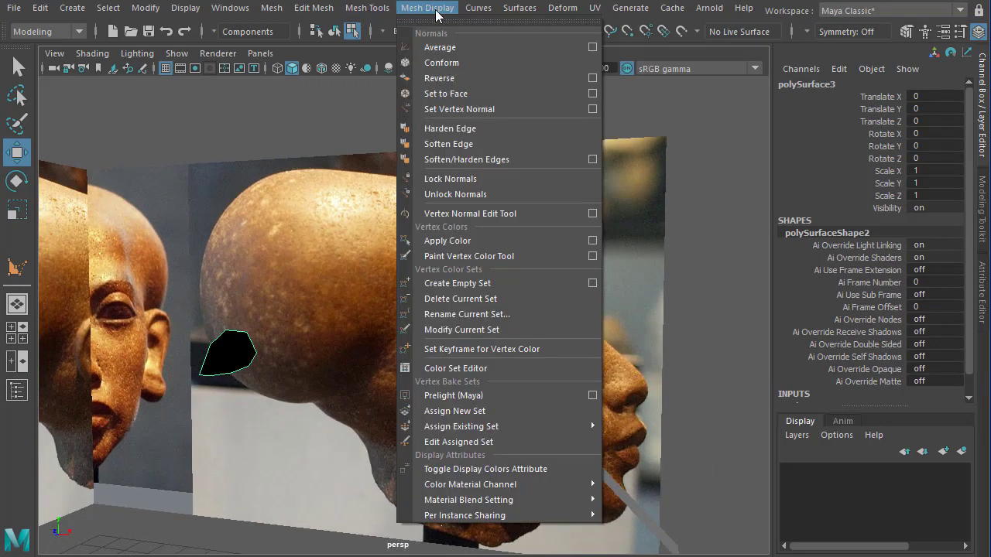
left_click(439, 78)
left_click_drag(189, 360, 99, 387, "alt")
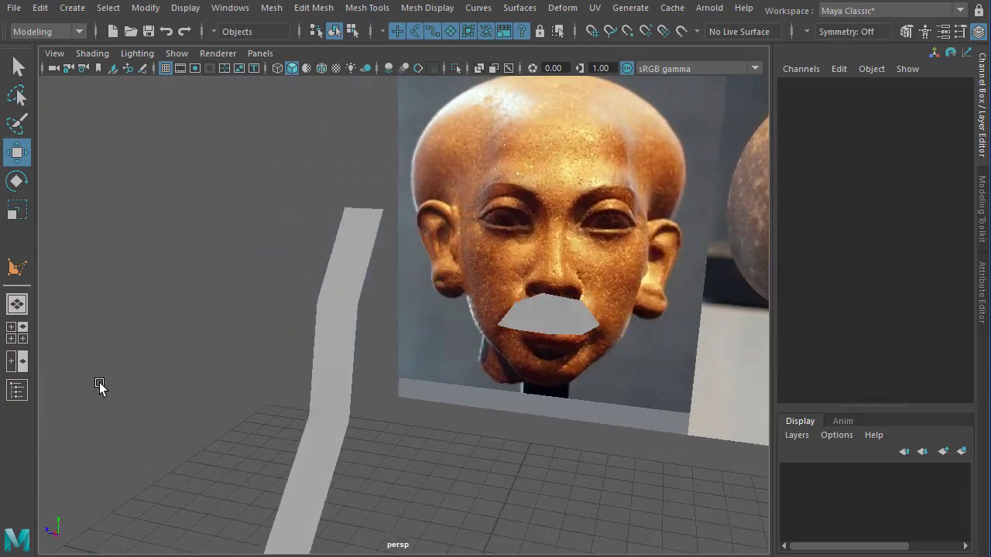
left_click_drag(441, 339, 469, 348, "alt")
right_click_drag(469, 348, 460, 305)
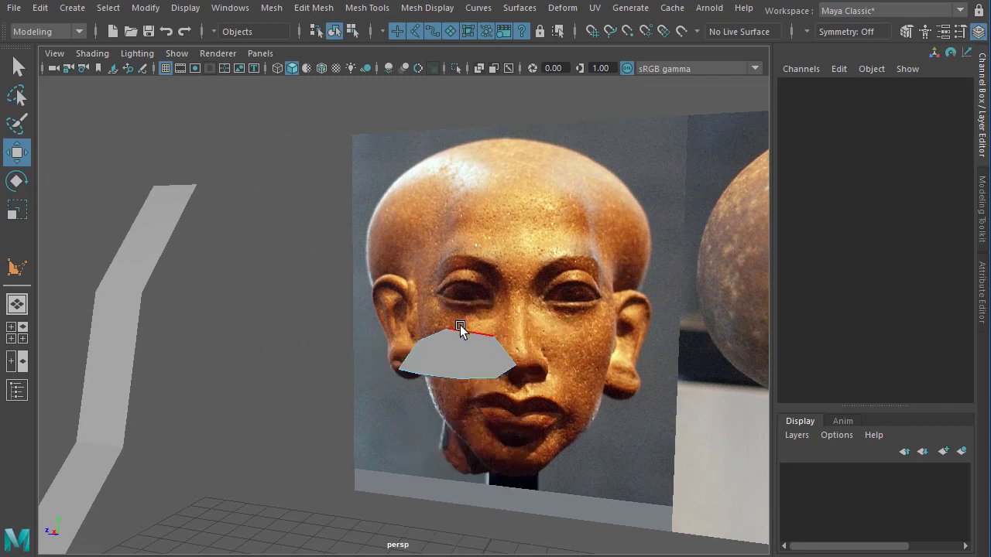
left_click(460, 327)
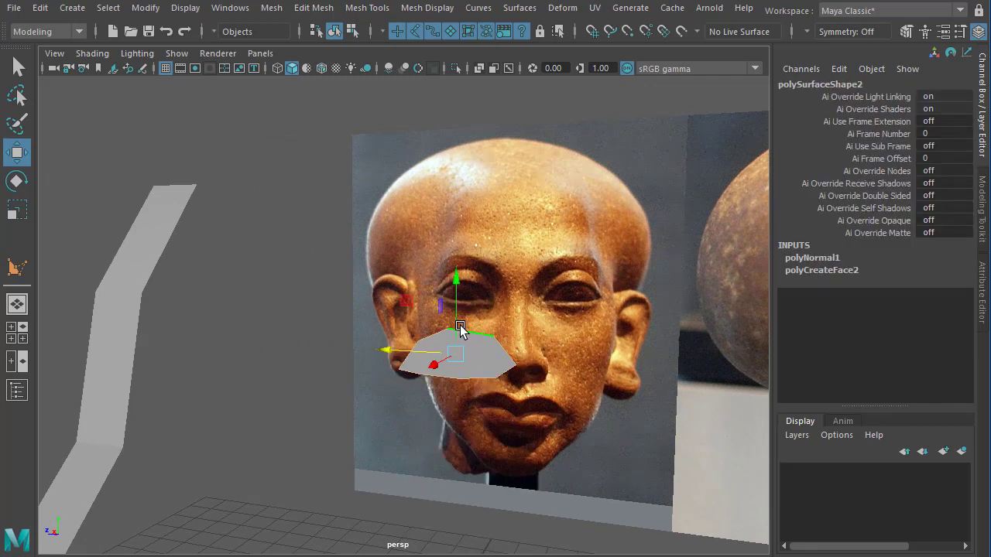
left_click_drag(501, 366, 486, 350, "alt")
key("F8")
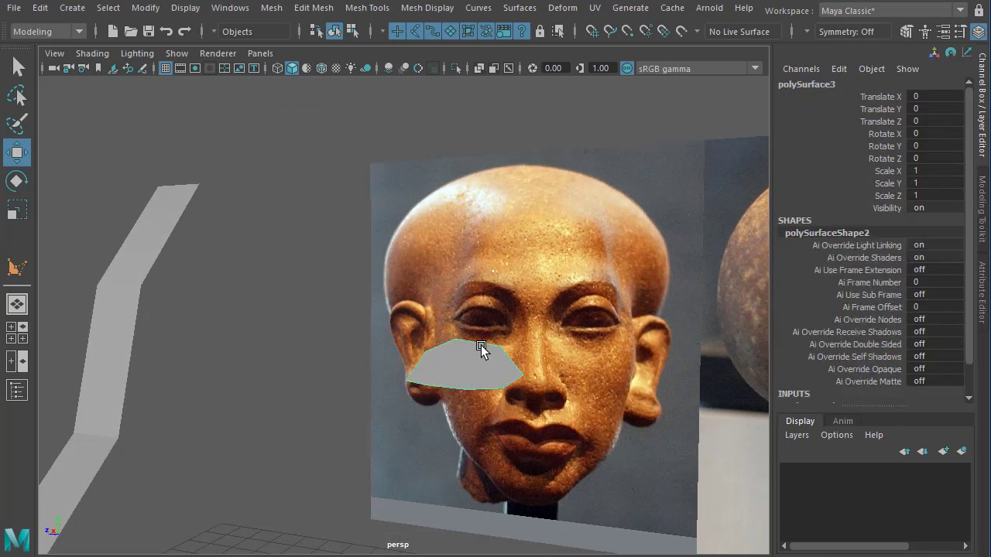
- Select all the border edges of the eye polygon and extrude them outward by about 0.32 in local Y
right_click_drag(472, 370, 469, 328)
left_click(474, 339)
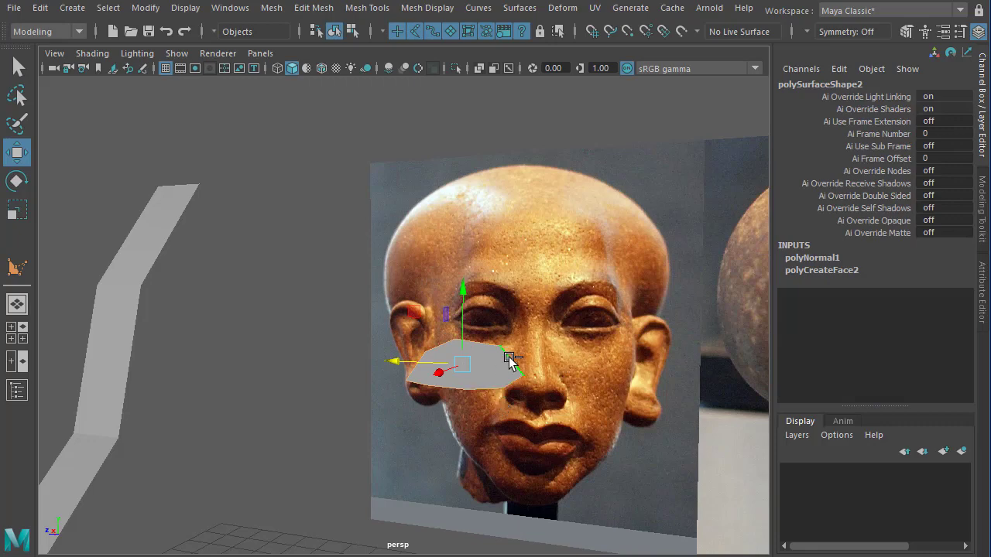
right_click_drag(508, 358, 507, 401, "shift")
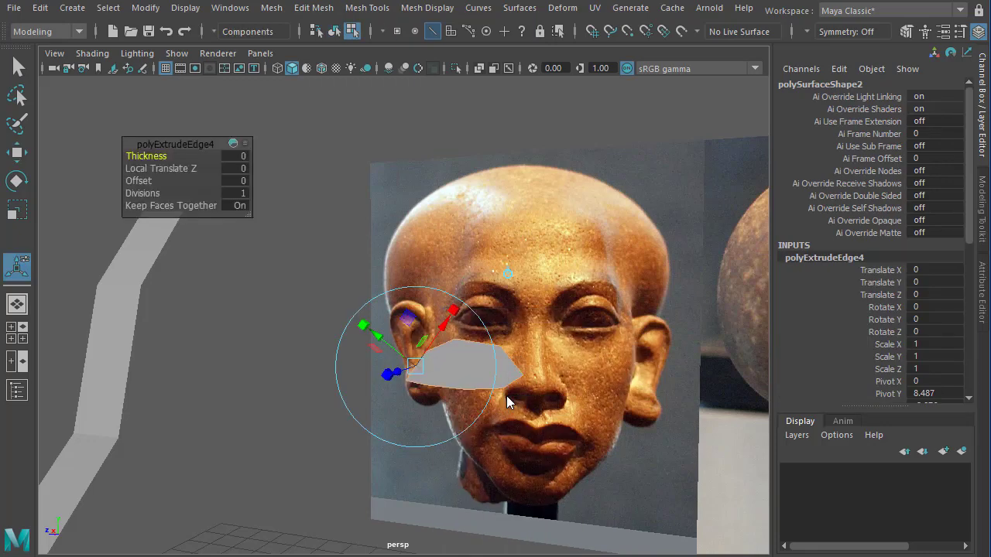
left_click_drag(382, 341, 369, 325)
- Reposition the extruded ring's outer inner-corner, upper and lower-middle vertices to follow the eyelid contours on the reference
key("space")
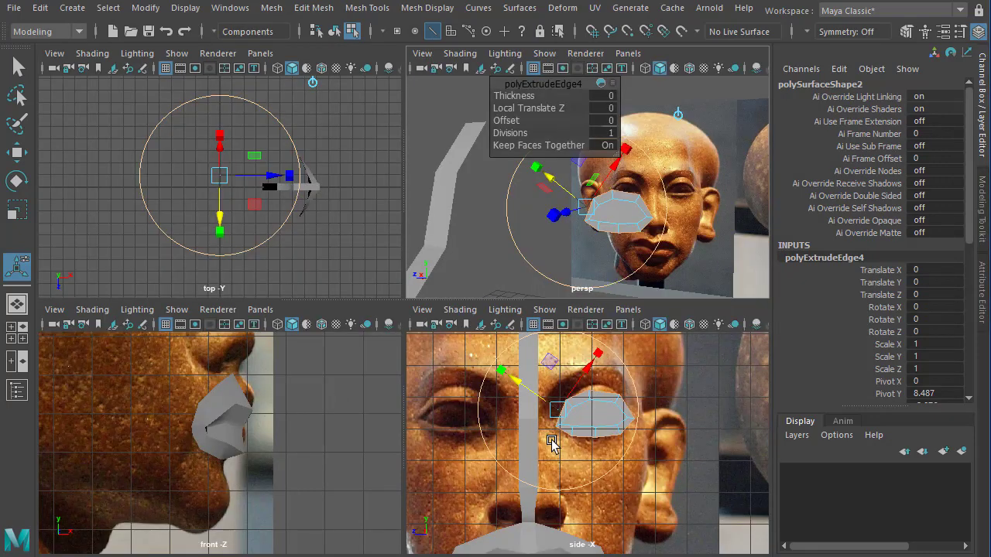
key("space")
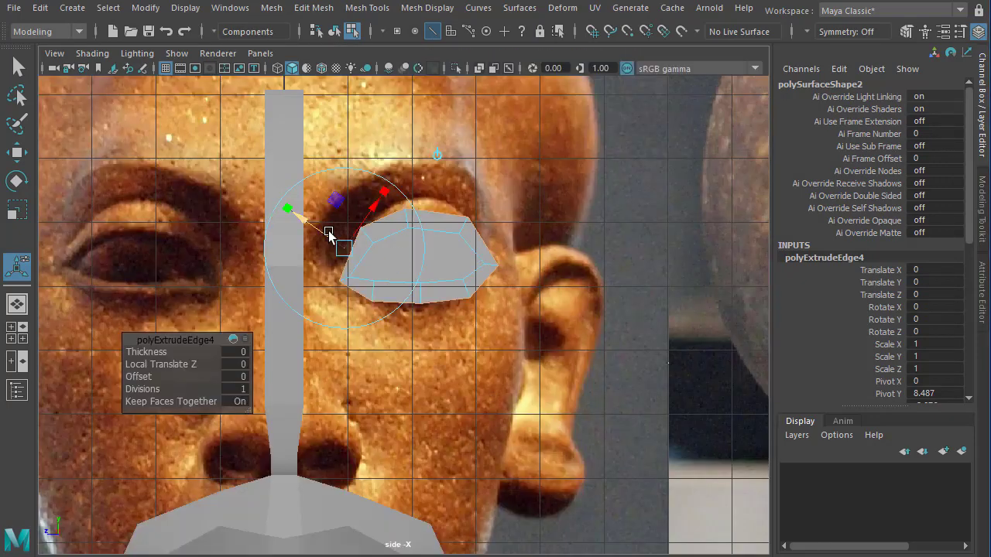
right_click_drag(435, 266, 380, 270)
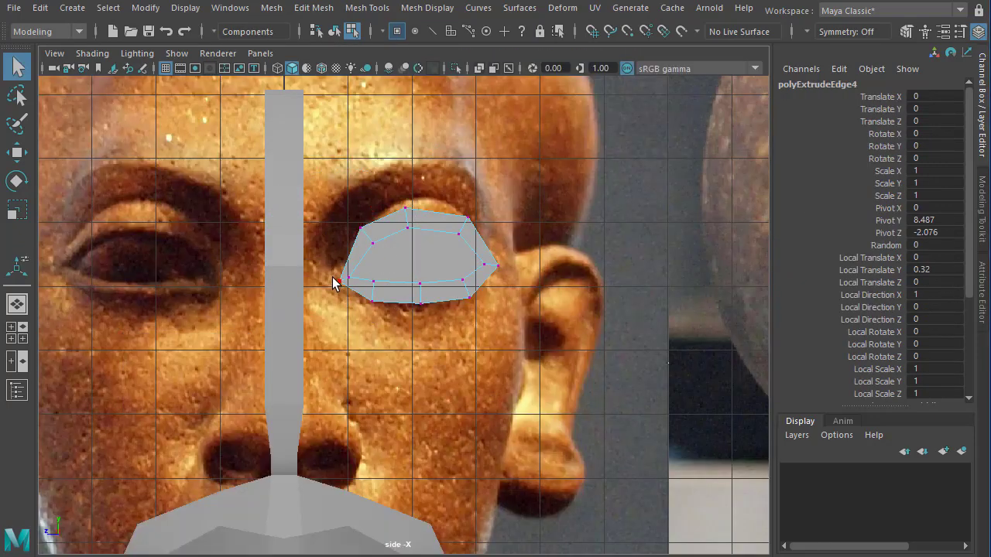
left_click(338, 284)
key("w")
left_click_drag(342, 286, 331, 279)
left_click_drag(423, 218, 424, 219)
left_click_drag(405, 208, 482, 231)
left_click_drag(476, 214, 475, 212)
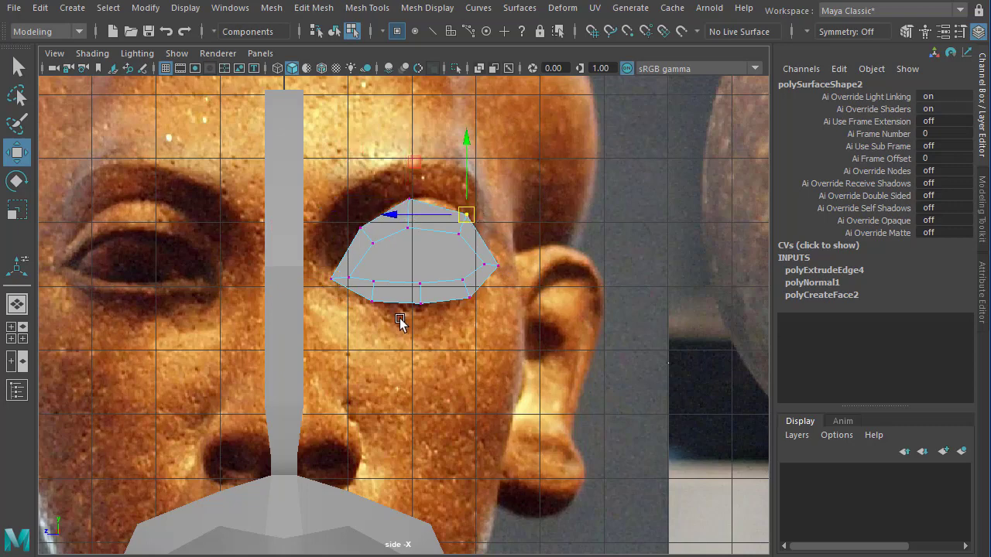
mouse_move(410, 295)
left_mouse_down()
mouse_move(432, 317)
mouse_move(420, 312)
left_mouse_up()
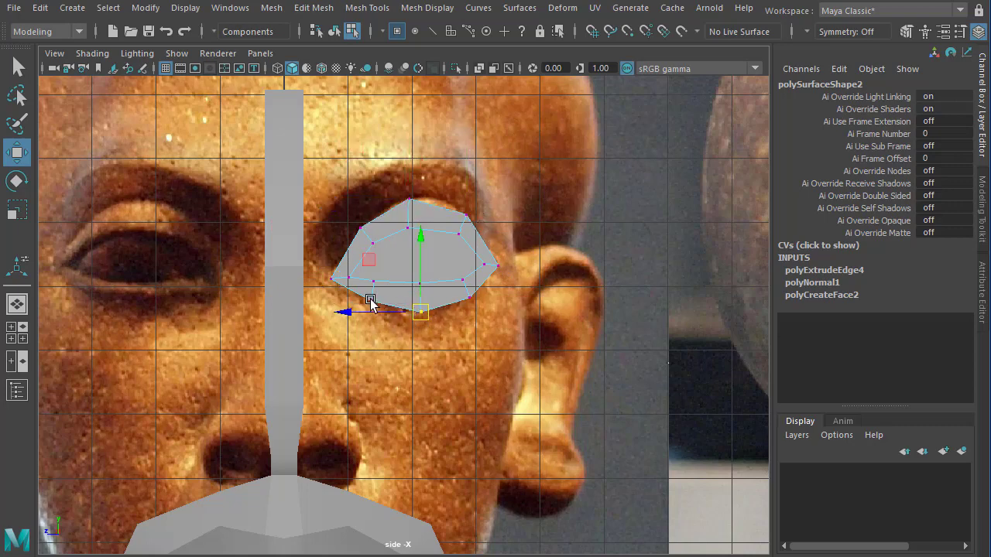
- Delete the central face of the eye polygon to leave an open eyelid ring
right_click_drag(477, 259, 464, 226)
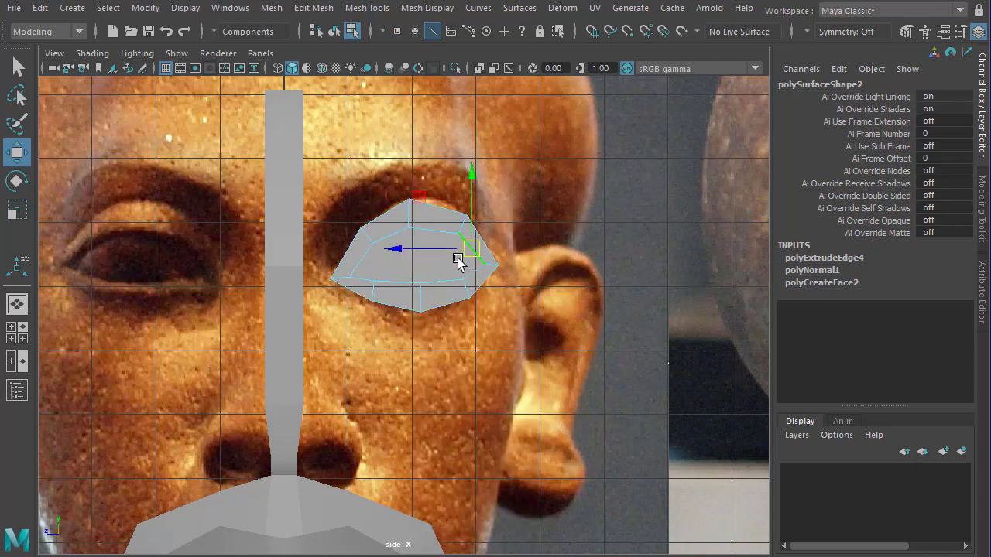
right_click_drag(458, 261, 454, 300)
key("Delete")
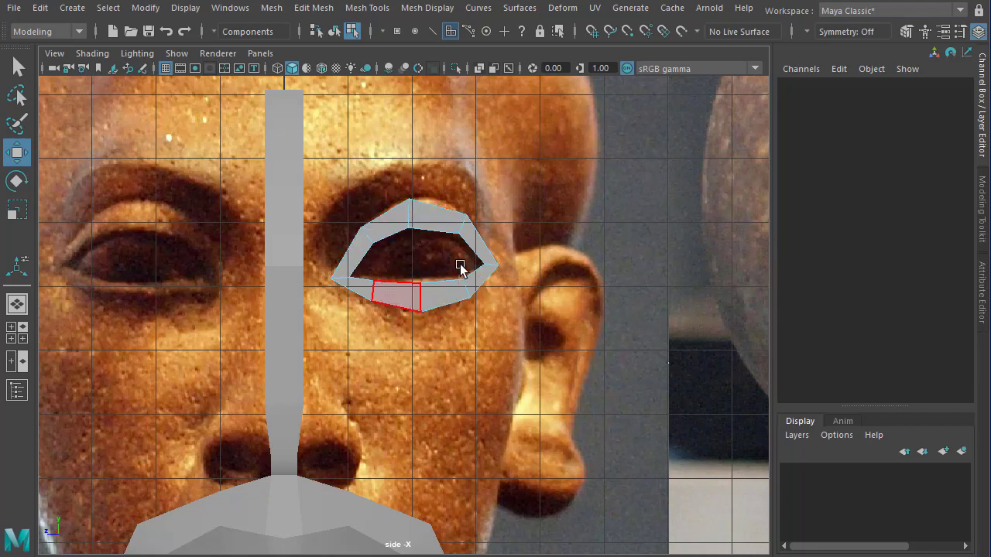
- Select the eyelid ring as an object and move it forward along X by about 5.59 to the eye in the profile reference
key("space")
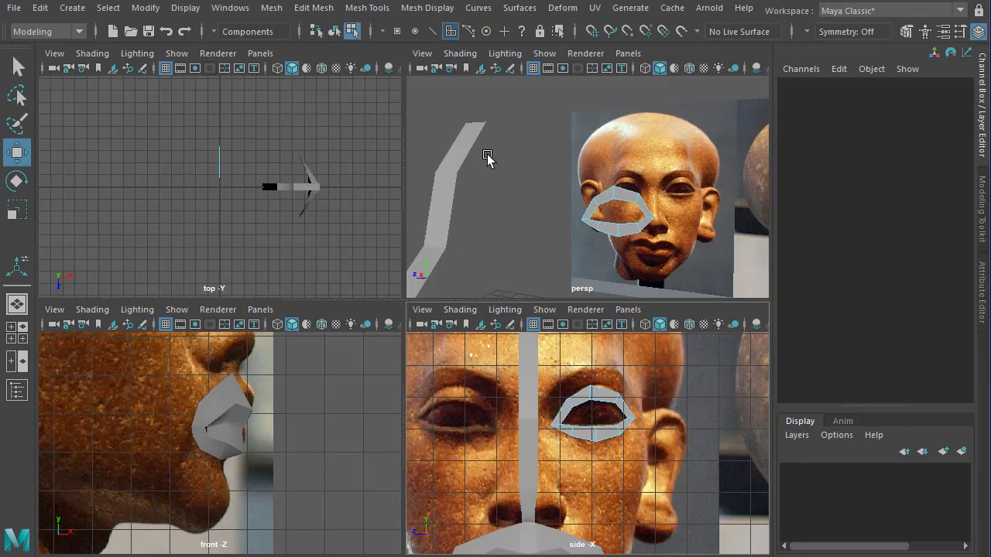
key("space")
left_click_drag(434, 276, 380, 360, "alt")
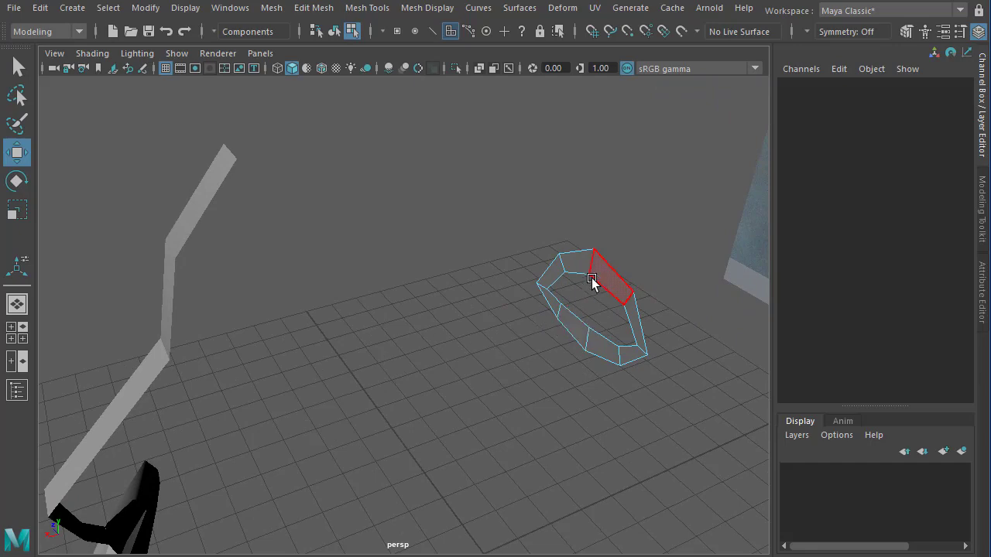
right_click_drag(593, 279, 559, 384)
key("space")
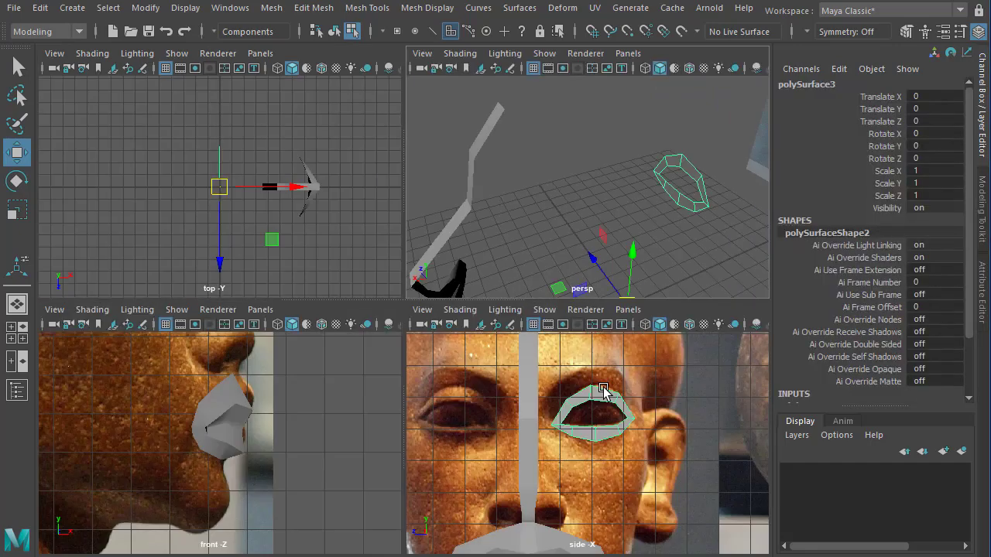
key("space")
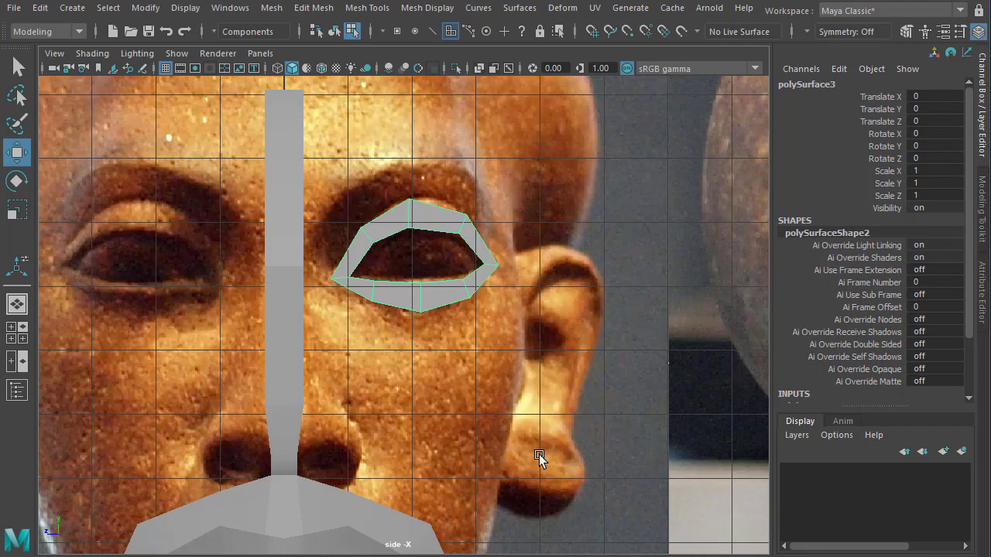
key("space")
key("space")
right_click_drag(404, 349, 291, 275, "alt")
middle_click_drag(291, 275, 339, 443, "alt")
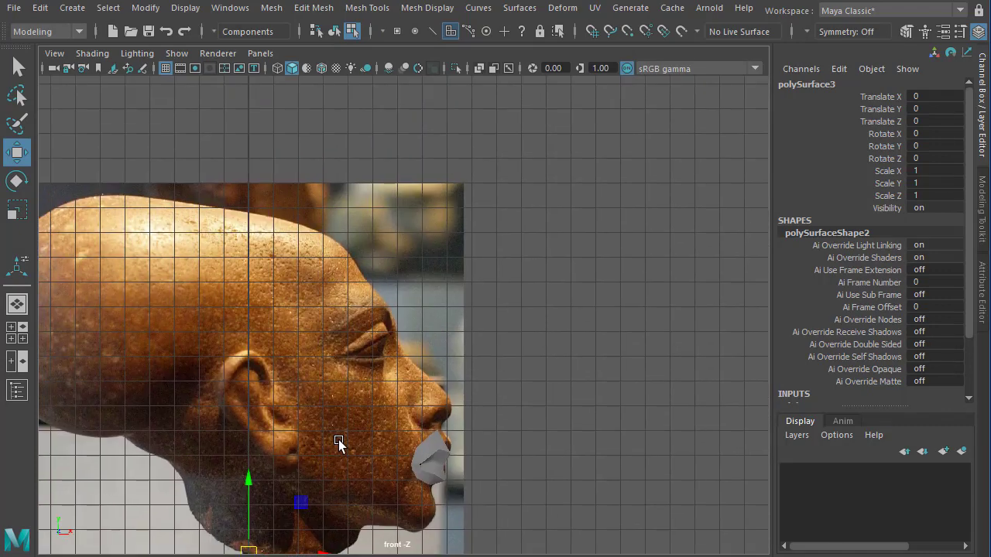
middle_click_drag(347, 487, 581, 393, "alt")
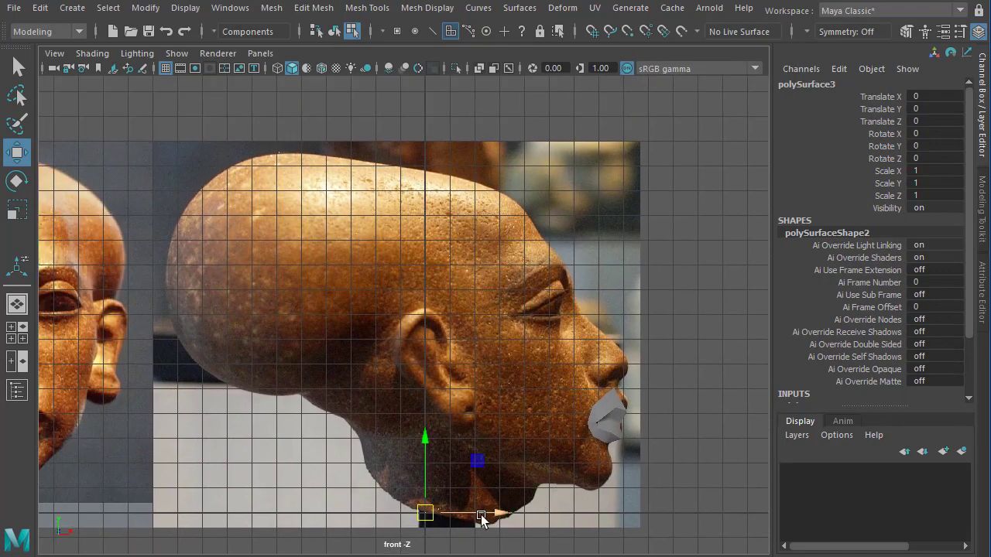
left_click_drag(495, 513, 637, 514)
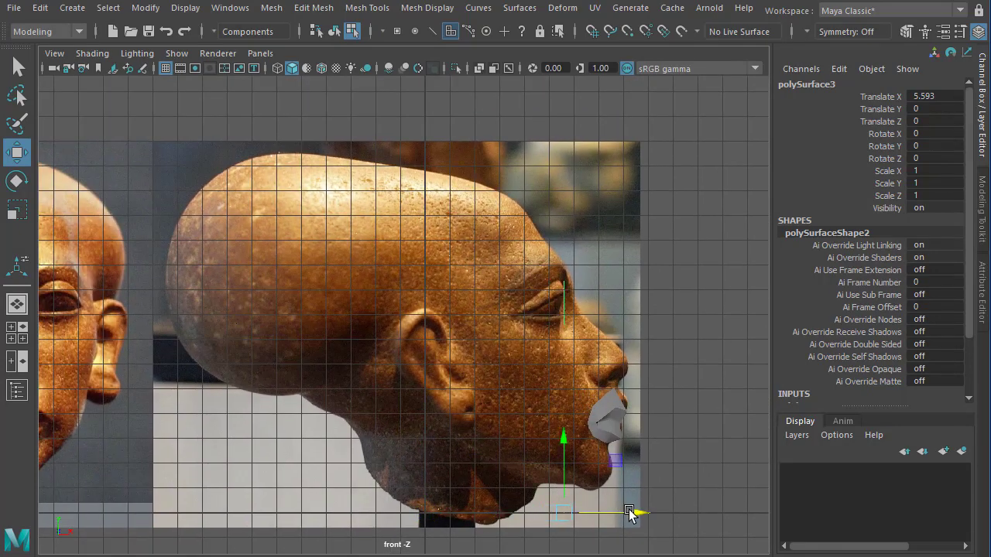
- Fine-tune the eyelid ring's X translation to about 5.35 against the front of the eyelid in the profile reference
scroll(655, 389, "up", 1)
middle_click_drag(655, 390, 453, 219, "alt")
scroll(285, 393, "up", 3)
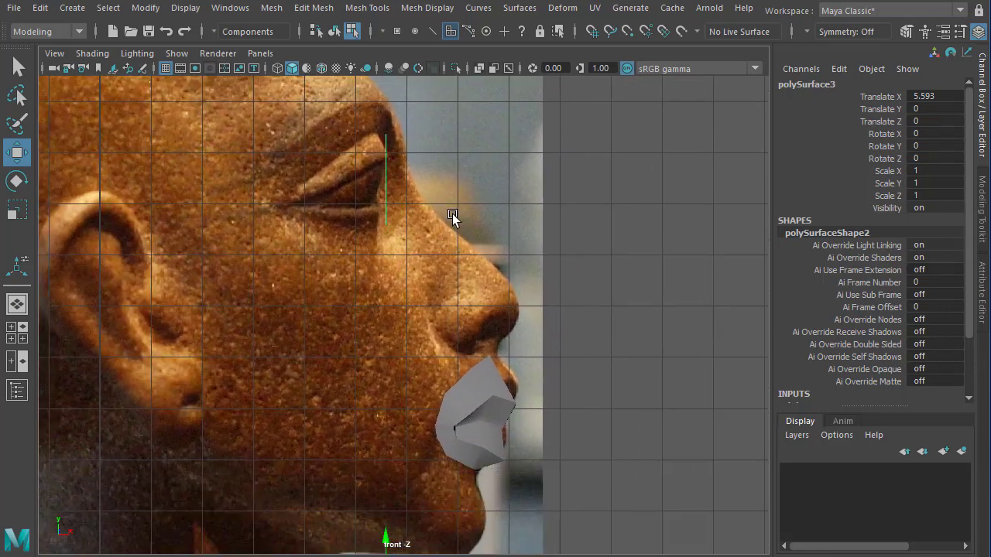
scroll(452, 219, "down", 1)
middle_click_drag(416, 356, 427, 214, "alt")
scroll(428, 224, "up", 1)
middle_click_drag(454, 296, 443, 378, "alt")
left_click_drag(462, 504, 450, 506)
middle_click_drag(364, 164, 365, 237, "alt")
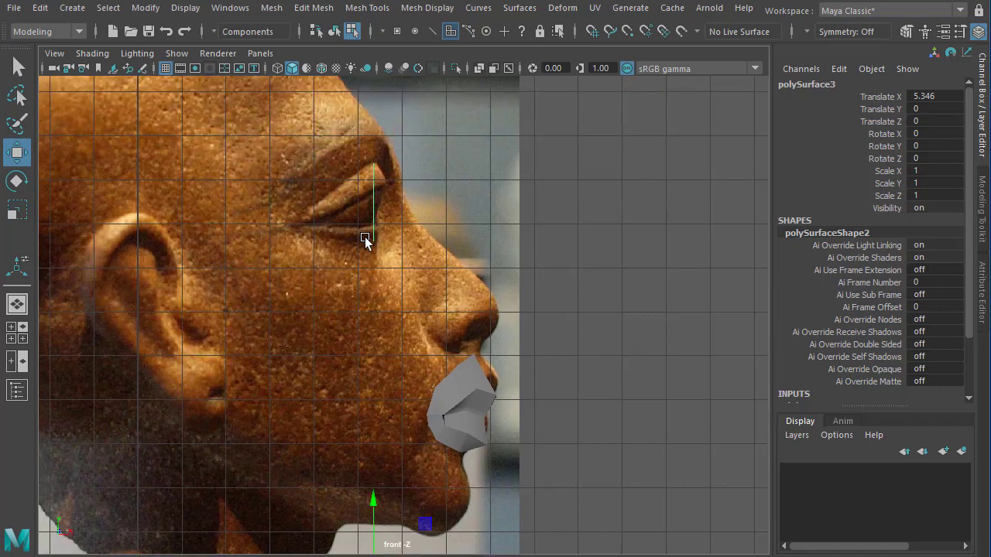
- Move the eyelid ring's outer-corner vertices back along X and slightly down to the eye corner in the profile reference
key("space")
left_click_drag(513, 261, 598, 183, "alt")
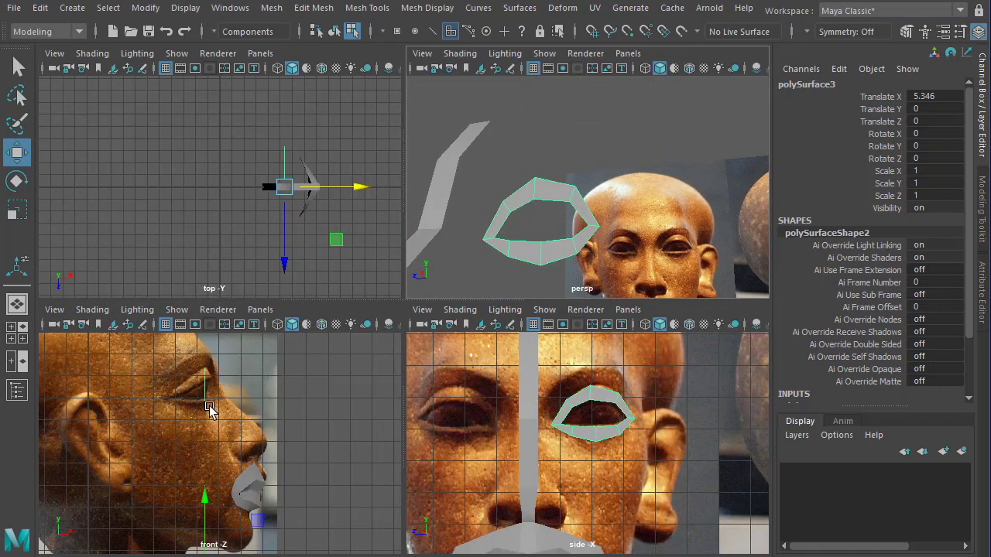
left_click_drag(579, 249, 608, 219, "alt")
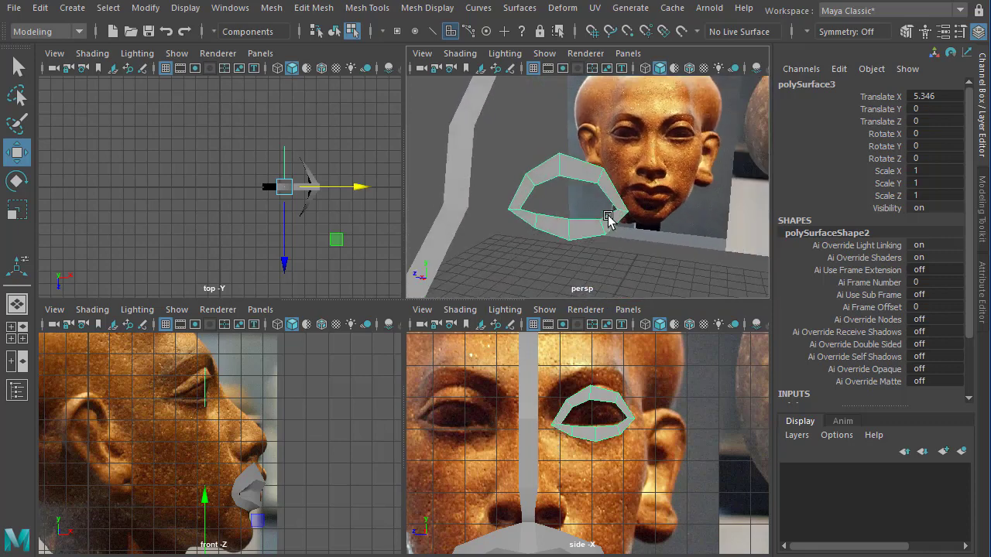
right_click_drag(522, 200, 460, 202)
left_click_drag(575, 210, 630, 219, "alt")
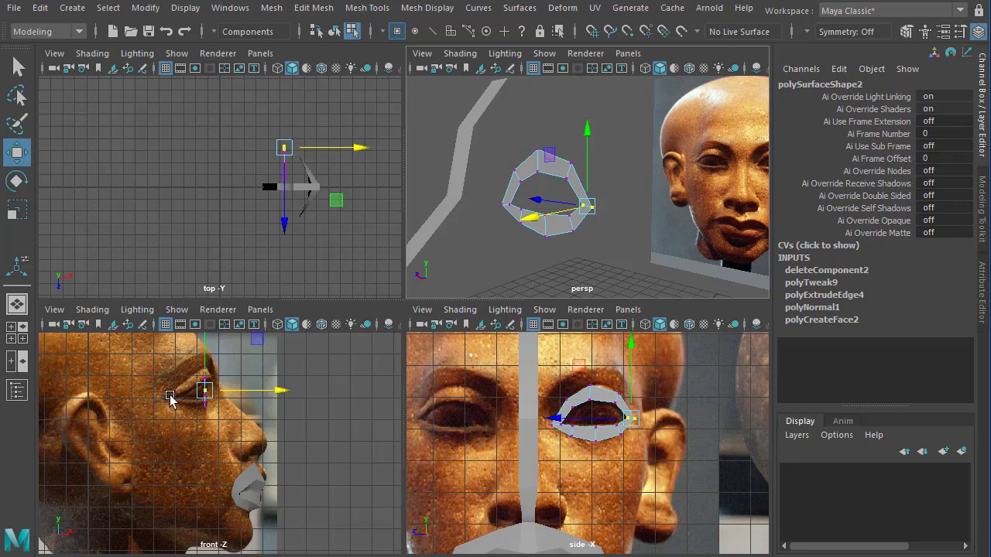
left_click_drag(284, 391, 242, 401)
right_click_drag(182, 421, 238, 442, "alt")
middle_click_drag(238, 443, 277, 462, "alt")
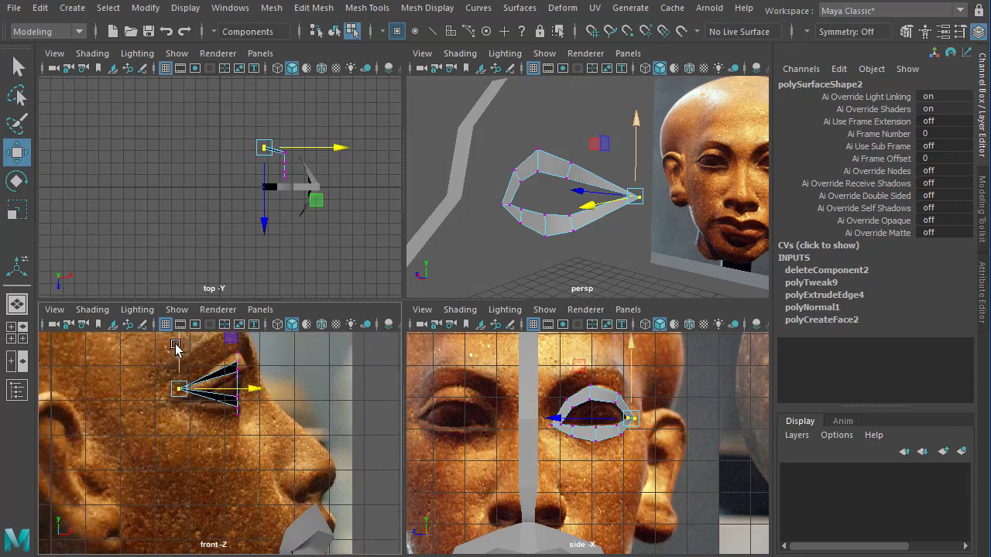
left_click_drag(178, 341, 182, 364)
- Move the upper and lower vertex pairs beside the outer corner back along X, and shift the inner-corner pair slightly back
left_click_drag(561, 233, 573, 203, "alt")
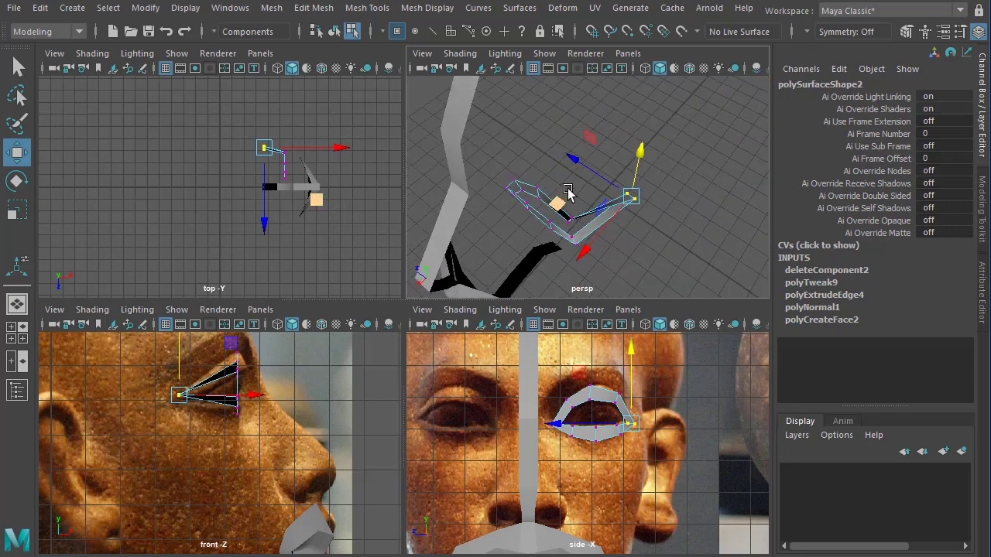
left_click_drag(587, 271, 561, 196)
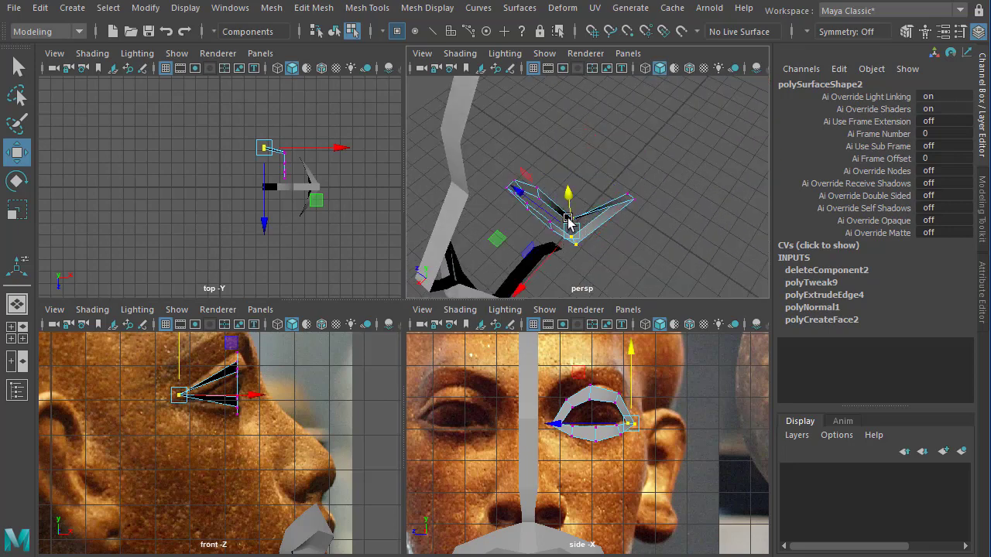
left_click_drag(291, 391, 283, 393)
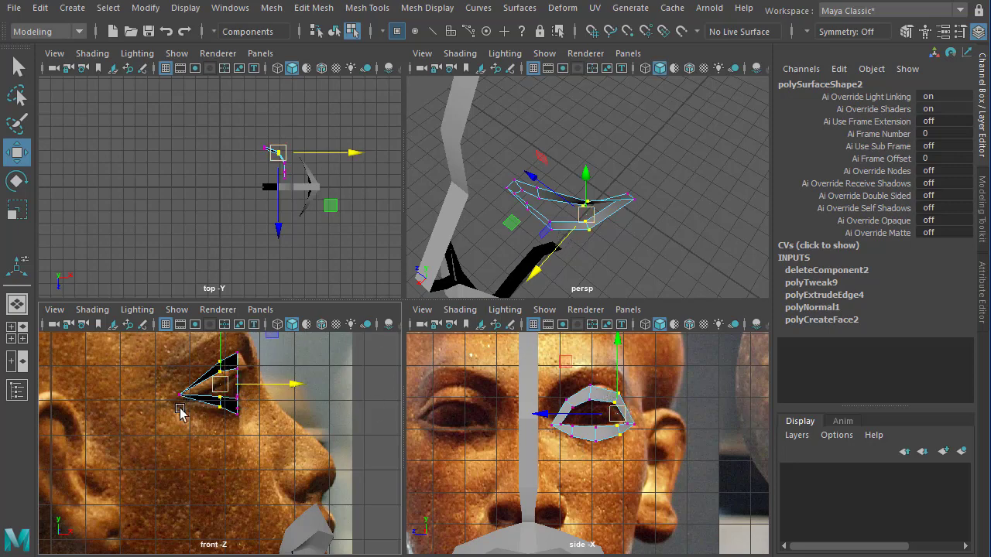
left_click_drag(514, 216, 563, 178, "alt")
scroll(531, 162, "up", 4)
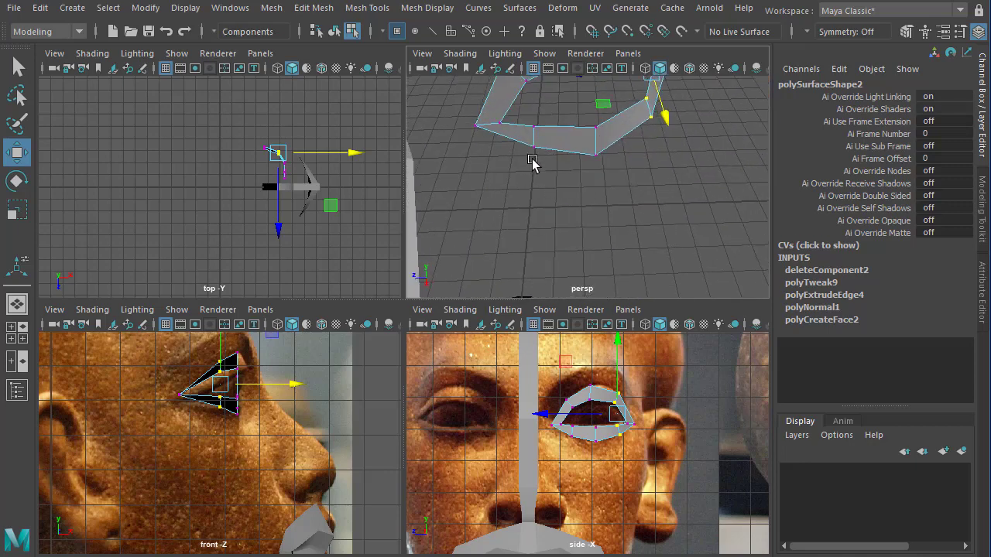
left_click(505, 188)
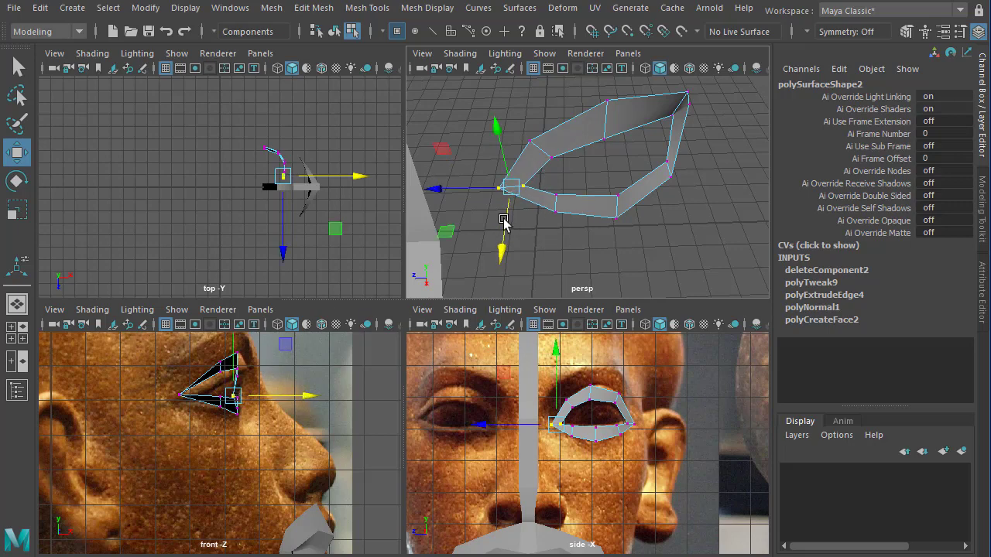
- Select the outer border edges of the eyelid ring and extrude them outward into a wider second band of faces
left_click_drag(603, 194, 634, 169, "alt")
right_click(588, 149)
left_click(590, 104)
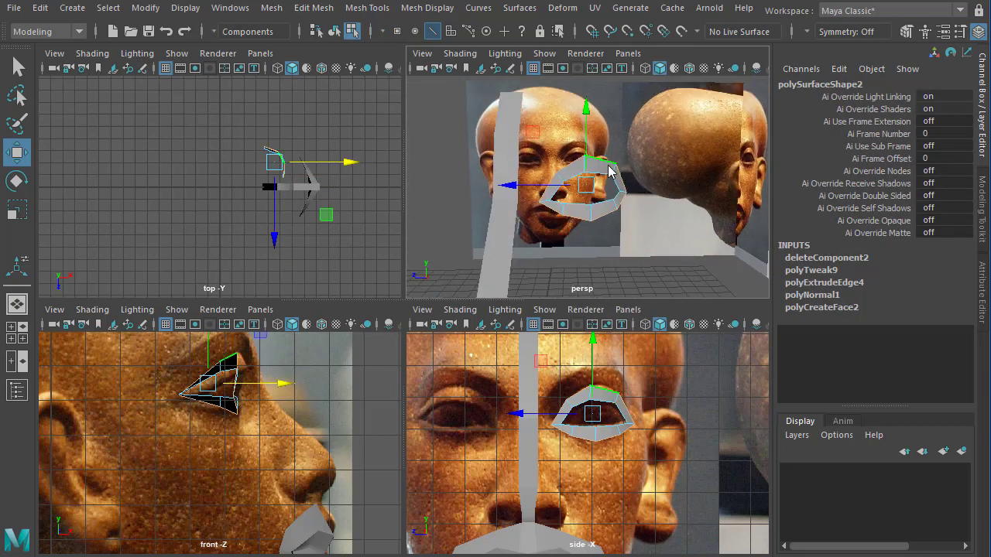
right_click(609, 166, "shift")
left_click(584, 207)
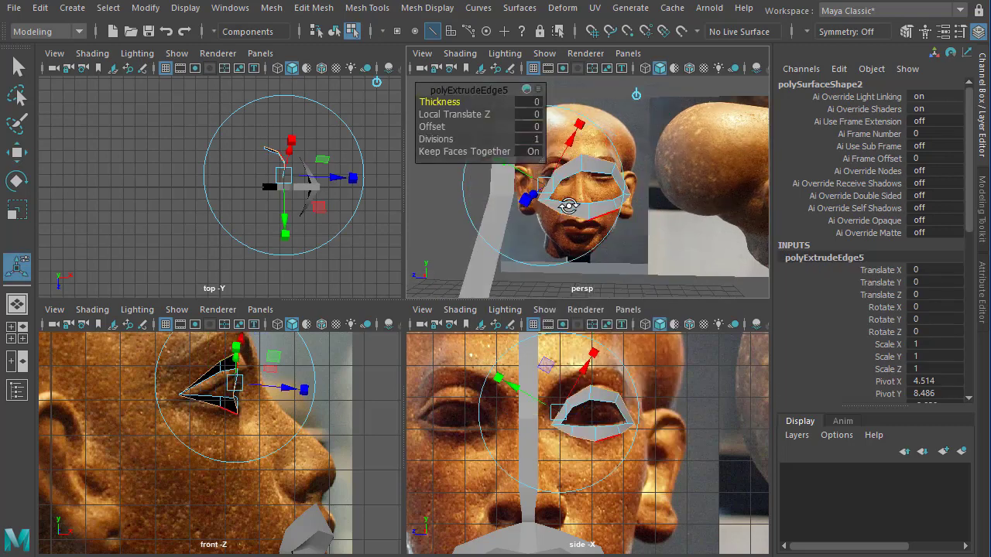
left_click_drag(523, 170, 508, 159)
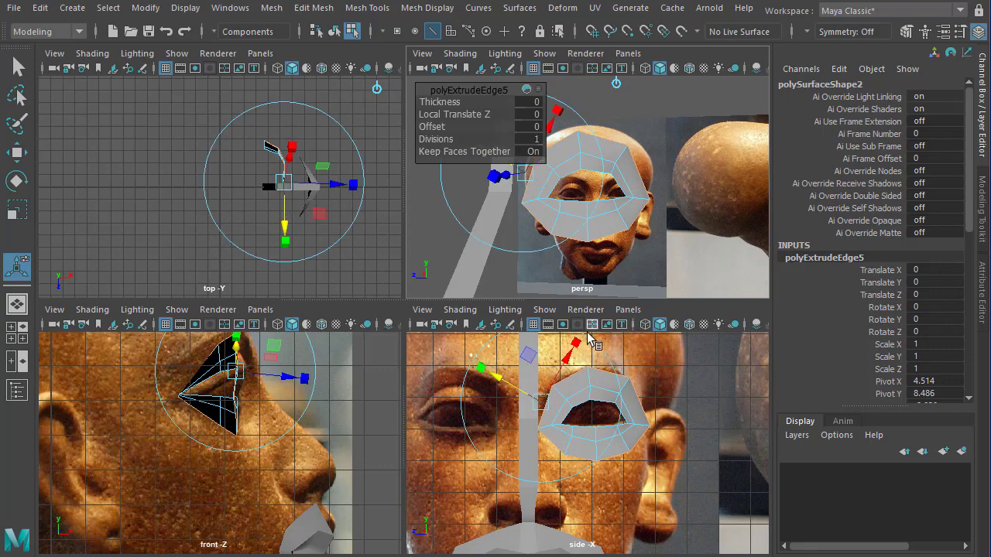
- Select the profile strip's outer edge at the nose bridge and move it sideways toward the eye to widen the bridge
right_click_drag(547, 462, 735, 499, "alt")
middle_click_drag(476, 407, 569, 497, "alt")
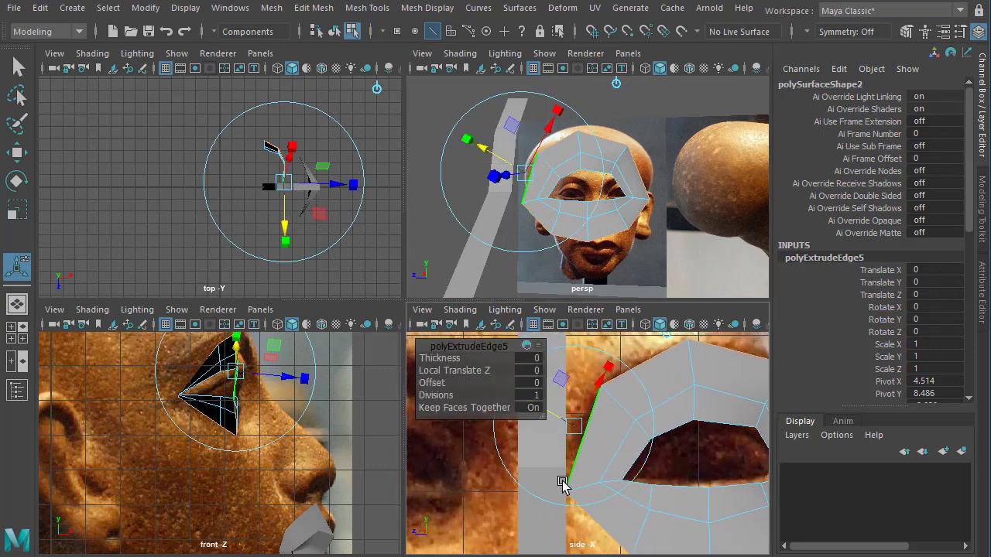
left_click_drag(532, 172, 284, 265, "alt")
key("space")
left_click(284, 265)
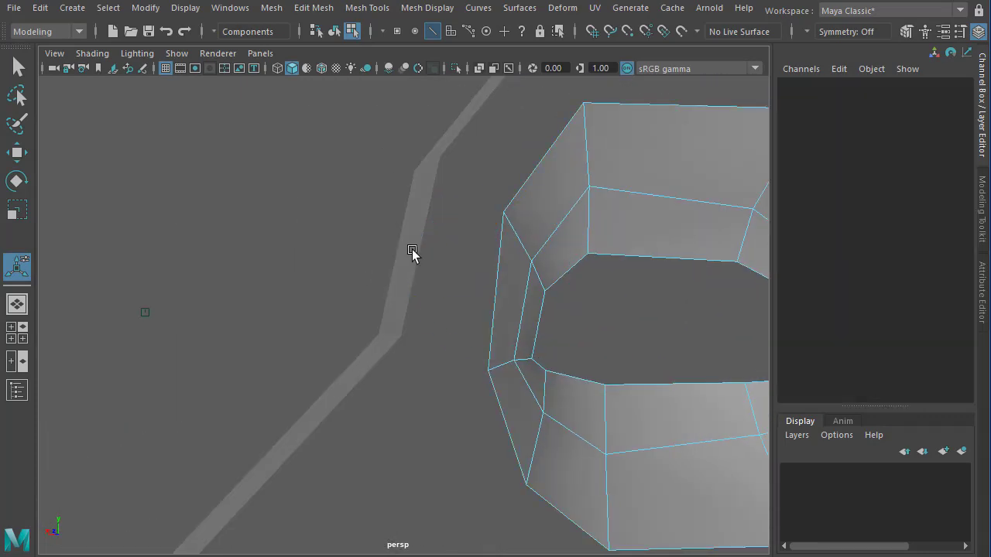
key("q")
left_click(424, 220)
left_click_drag(423, 220, 472, 360, "alt")
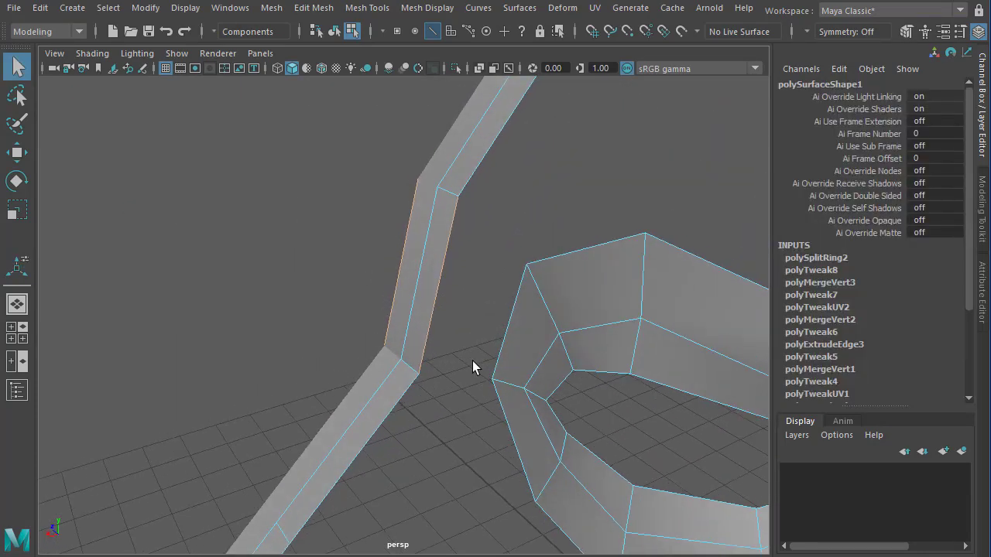
key("w")
left_click_drag(385, 305, 484, 347)
left_click_drag(458, 300, 454, 220, "alt")
- Snap the eye mesh's inner-corner and upper-inner border vertices onto the lower and upper bridge vertices of the profile strip
mouse_move(510, 284)
left_mouse_down("alt")
mouse_move(418, 360)
mouse_move(500, 458)
mouse_move(457, 411)
mouse_move(462, 400)
left_mouse_up("alt")
right_click_drag(519, 346, 467, 348)
left_click(493, 377)
left_click_drag(508, 401, 452, 348, "alt")
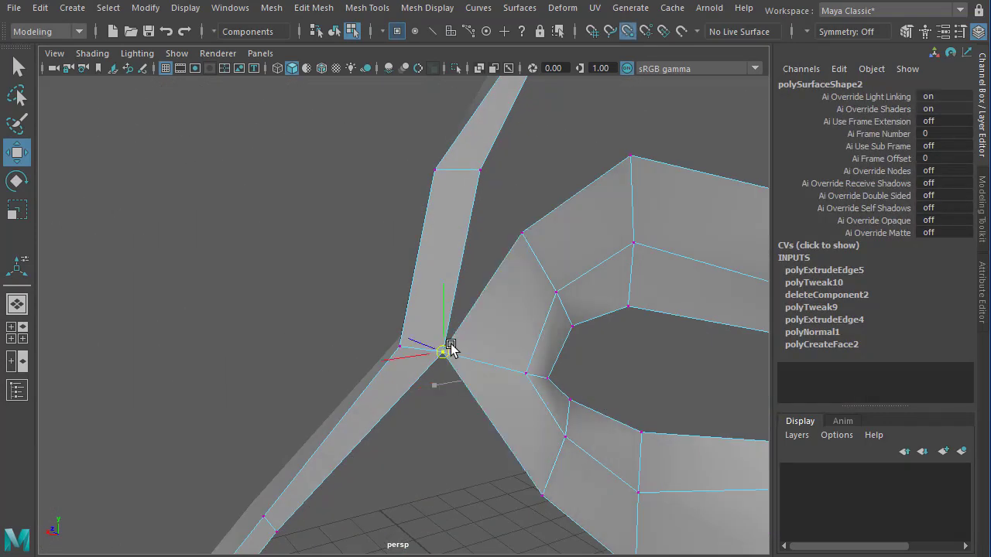
left_click(522, 232)
key("v")
left_click_drag(522, 232, 500, 198)
- Select the eye mesh and the profile strip as objects and combine them into a single mesh
left_click_drag(594, 332, 506, 286, "alt")
right_click_drag(506, 285, 576, 265)
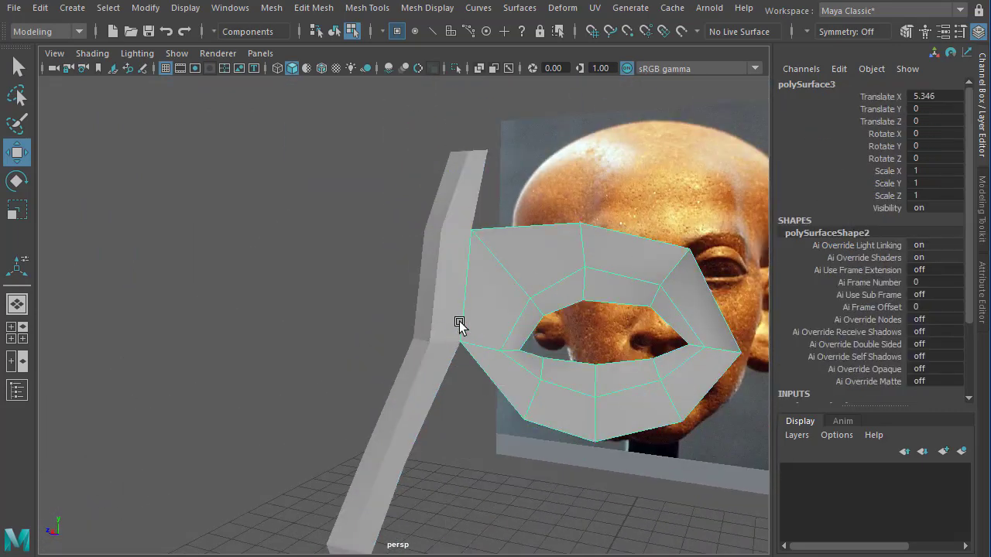
left_click(335, 30)
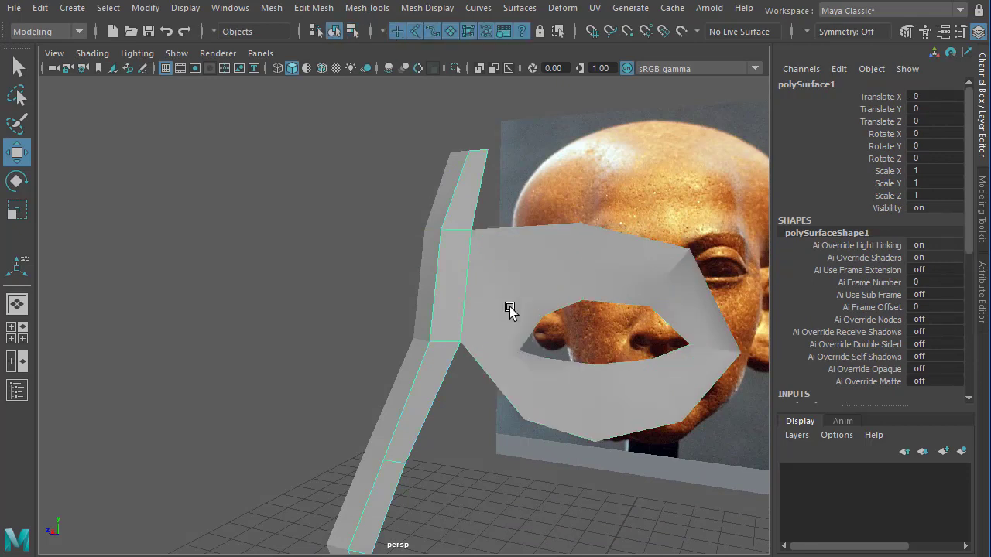
right_click_drag(541, 266, 517, 545, "shift")
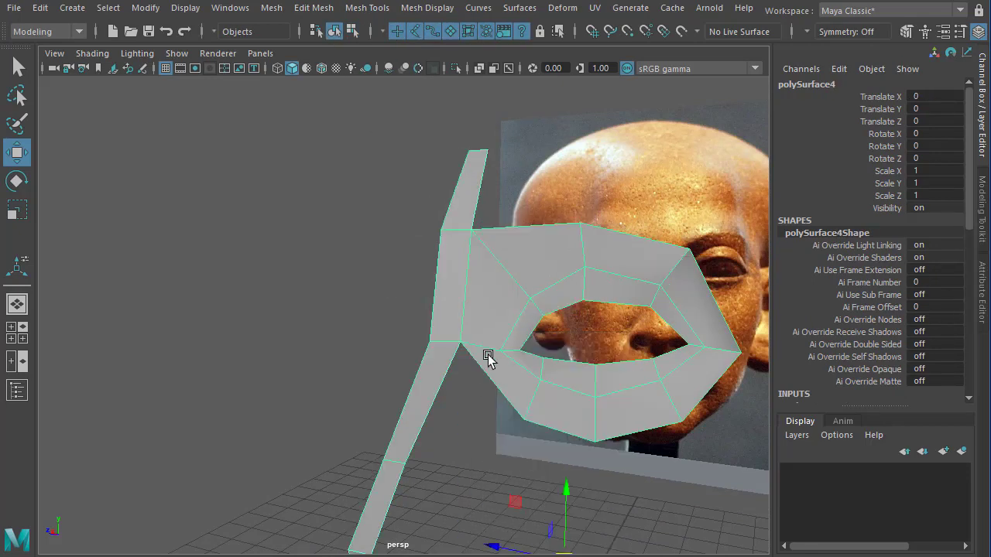
right_click_drag(457, 390, 350, 455, "alt")
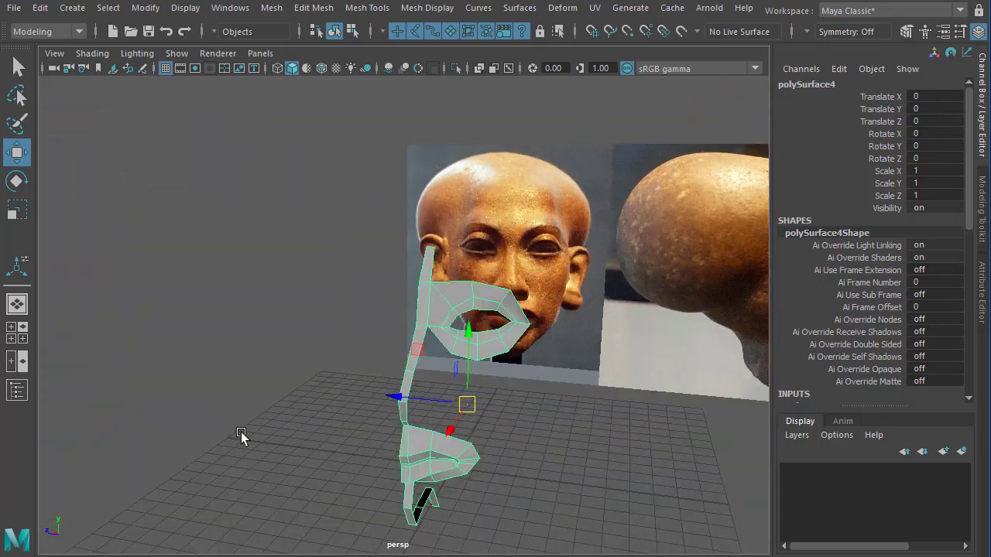
mouse_move(310, 439)
left_mouse_down("alt")
mouse_move(292, 506)
mouse_move(284, 410)
mouse_move(323, 427)
left_mouse_up("alt")
right_click_drag(323, 427, 526, 432, "alt")
middle_click_drag(526, 432, 435, 470, "alt")
left_click(264, 313)
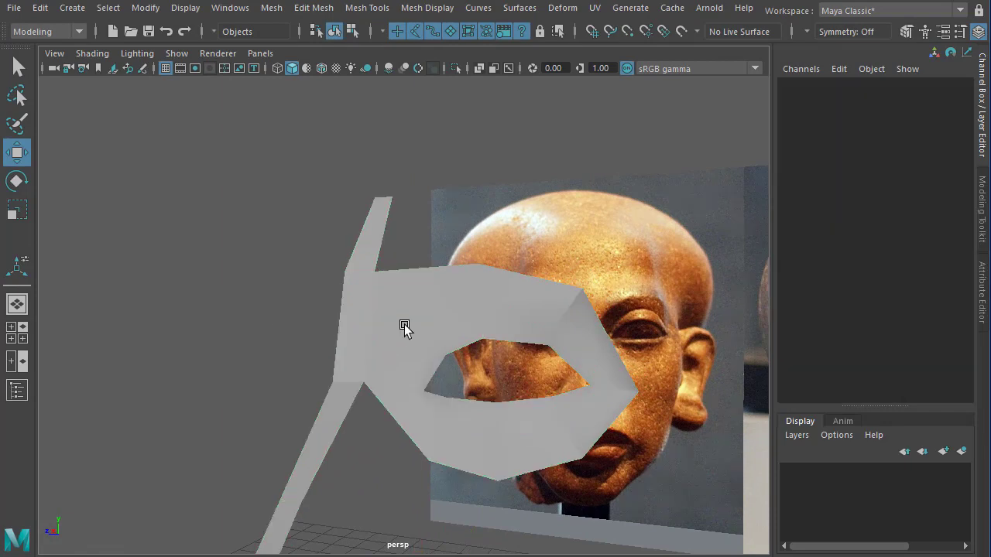
- Select the two overlapping vertex pairs where the eye meets the nose bridge and merge them
right_click_drag(404, 325, 397, 418)
left_click_drag(444, 398, 425, 412, "alt")
key("F9")
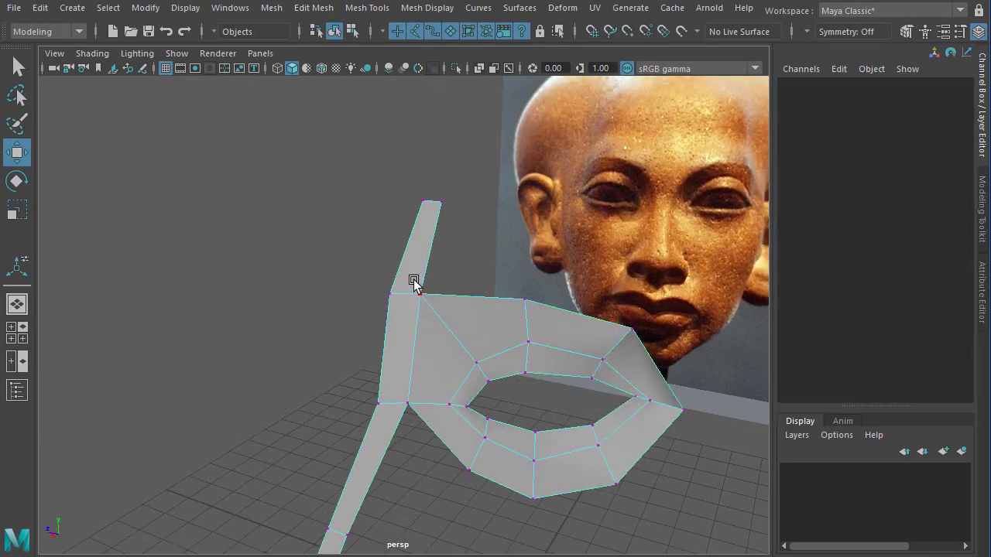
left_click_drag(435, 323, 436, 324)
left_click_drag(414, 410, 414, 409, "shift")
right_click_drag(415, 383, 414, 325, "shift")
right_click_drag(474, 307, 476, 307, "shift")
- Return the merged mesh to object selection, try a mirrored Duplicate Special, and delete the resulting copy
right_click_drag(390, 373, 359, 385, "alt")
middle_click_drag(360, 385, 370, 324, "alt")
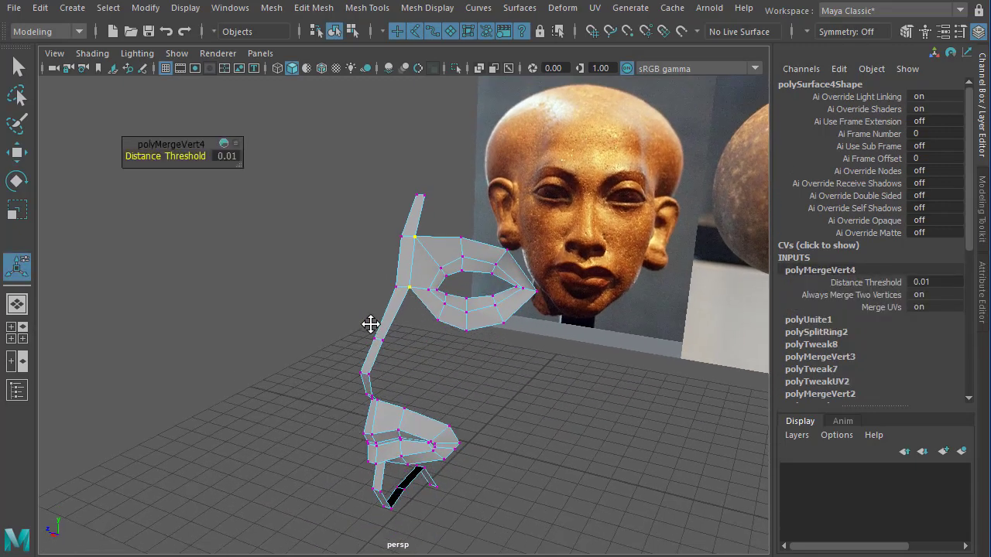
left_click_drag(354, 363, 379, 343, "alt")
right_click_drag(431, 285, 422, 379)
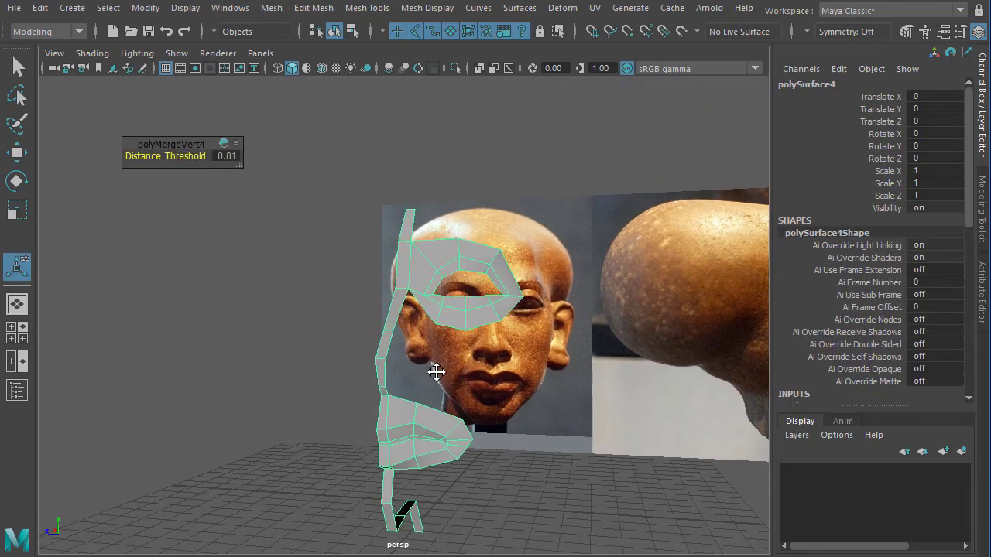
left_click_drag(435, 371, 351, 387, "alt")
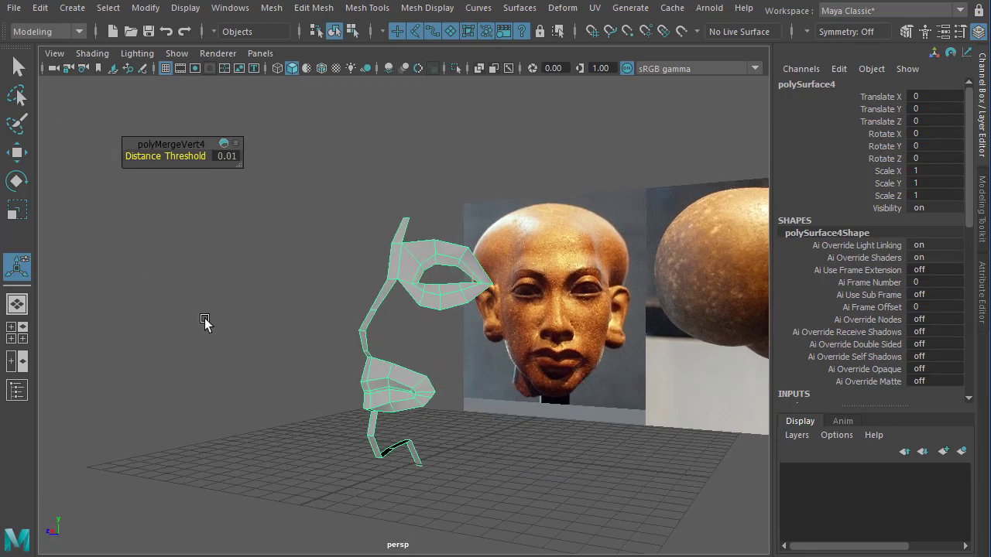
left_click(40, 8)
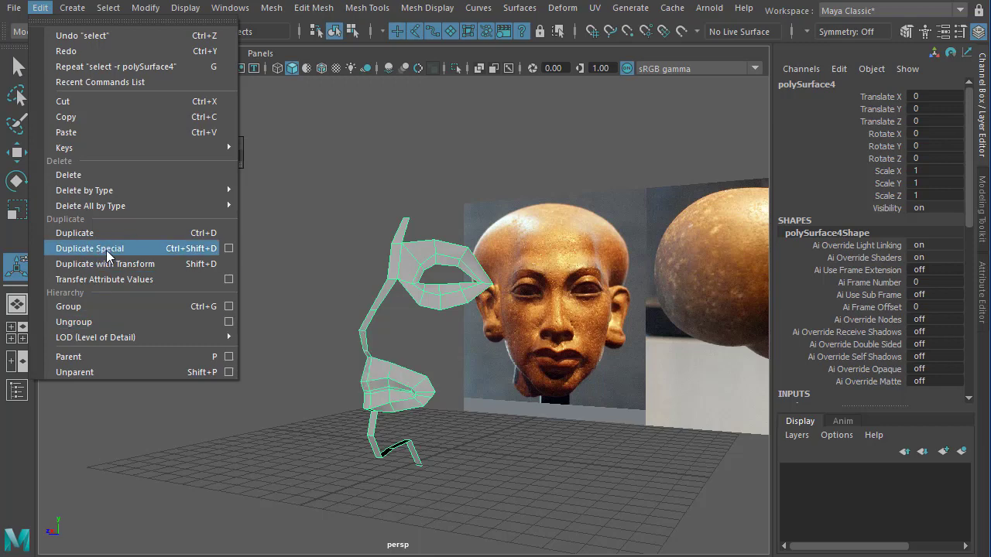
left_click(141, 256)
left_click_drag(411, 466, 456, 471, "alt")
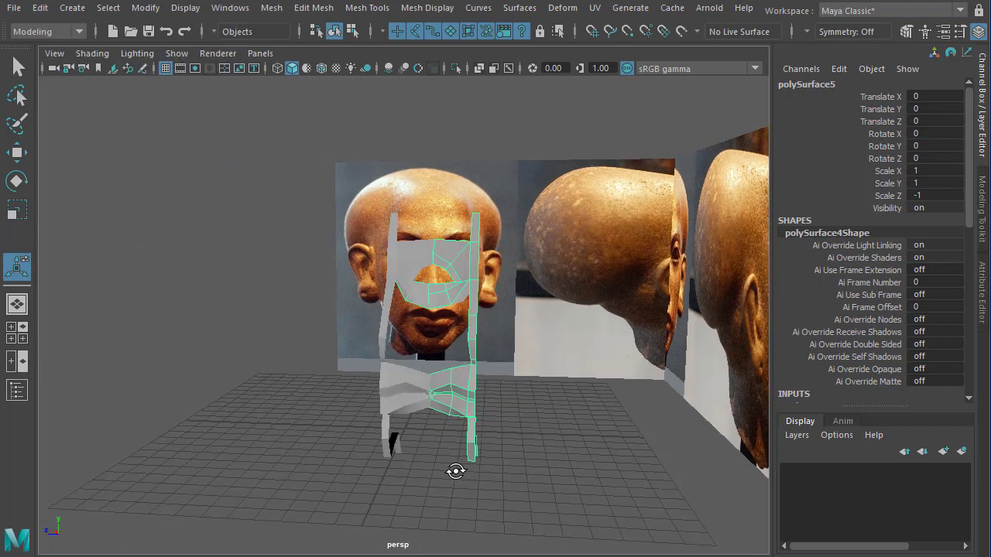
key("Delete")
- Select the half-face mesh and snap its pivot sideways onto the grid line at the face's centre
left_click(398, 413)
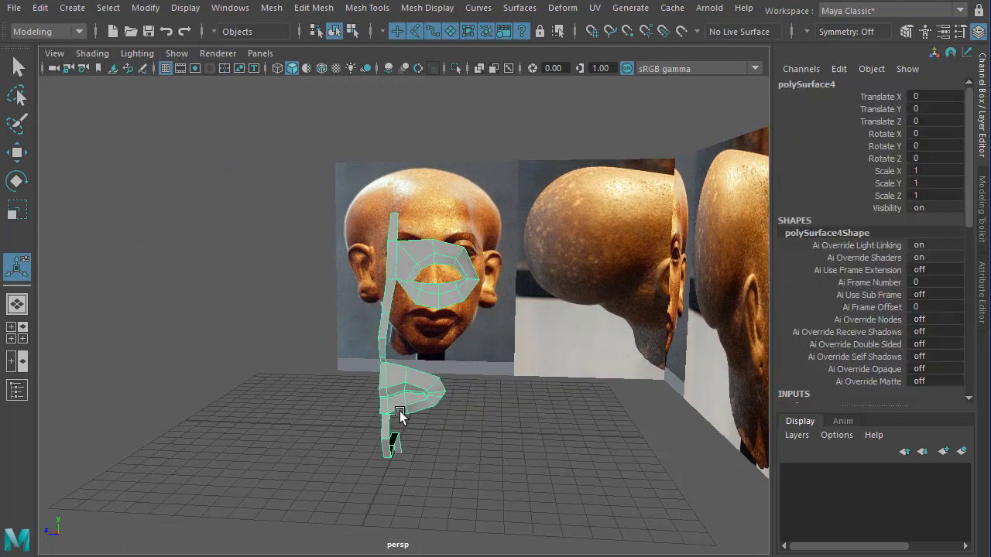
key("w")
left_click_drag(465, 458, 433, 371, "alt")
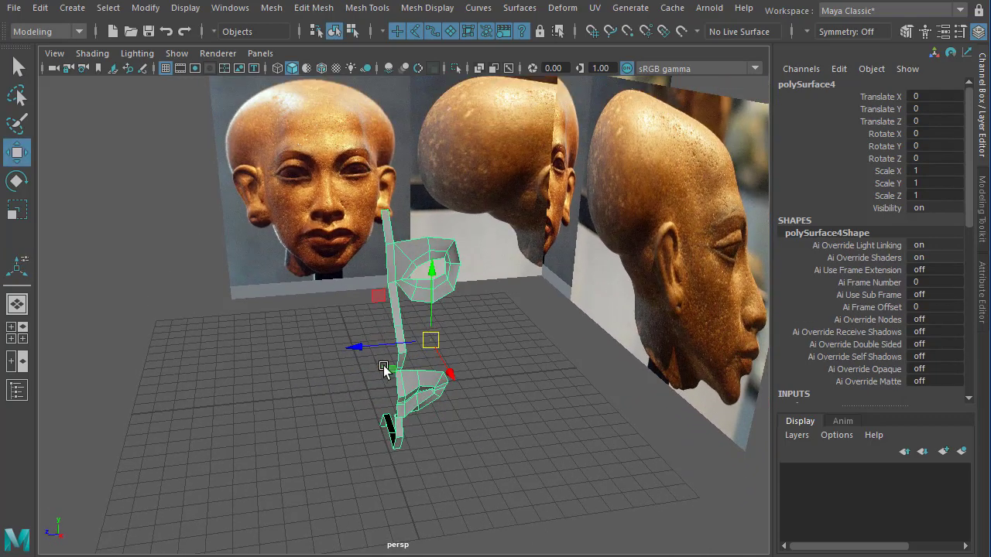
left_click_drag(384, 369, 472, 366, "alt")
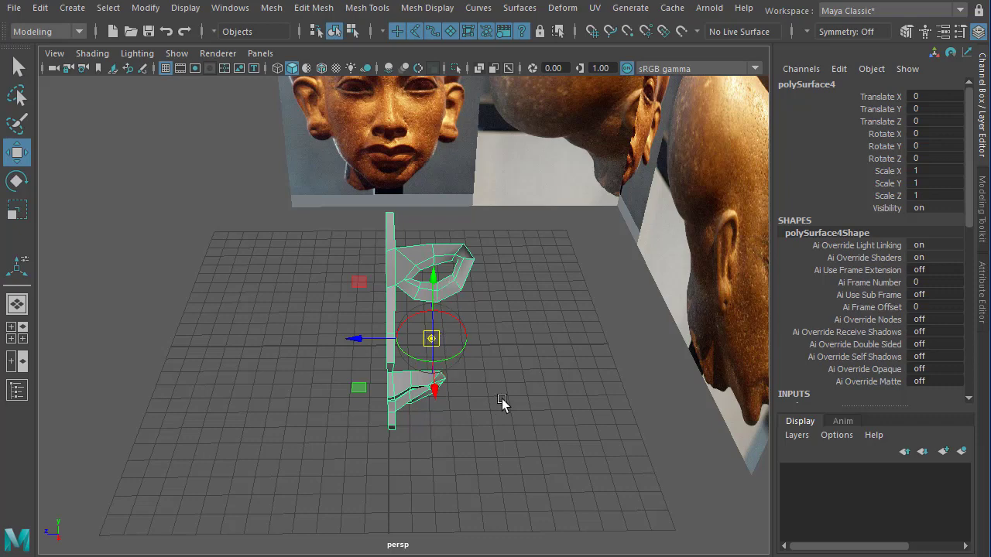
left_click_drag(501, 398, 500, 390, "alt")
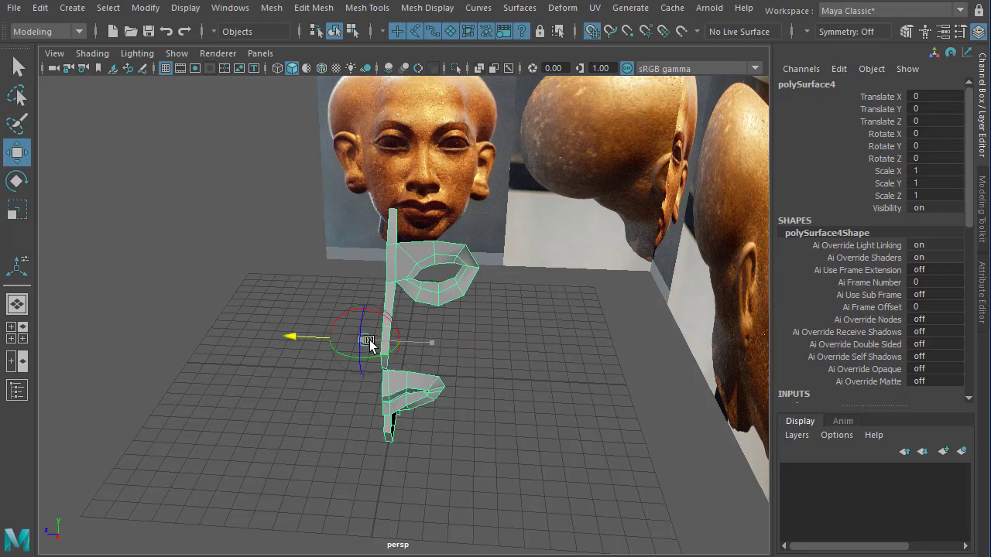
left_click_drag(493, 470, 477, 487, "alt")
key("space")
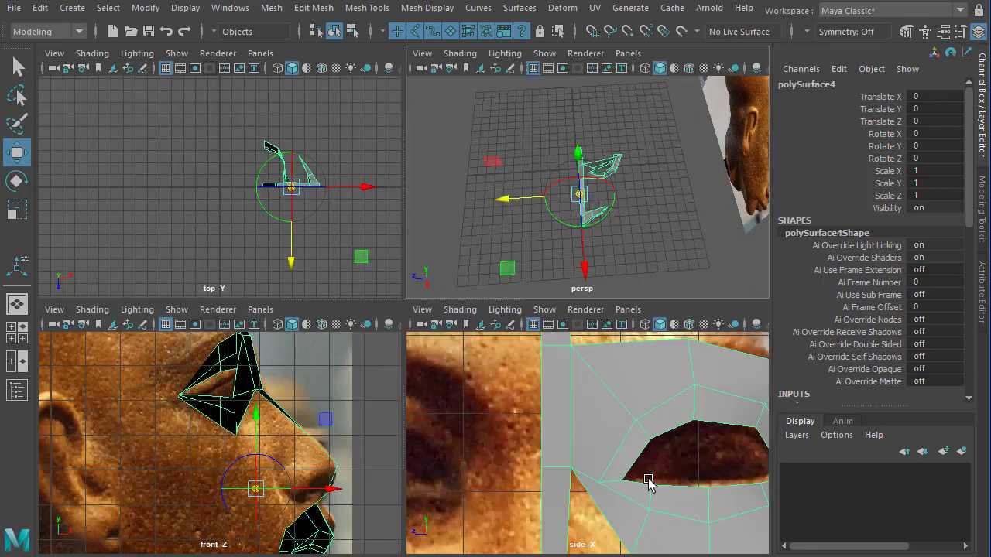
key("space")
right_click_drag(522, 455, 353, 422, "alt")
middle_click_drag(354, 422, 355, 378, "alt")
right_click_drag(449, 430, 480, 440, "alt")
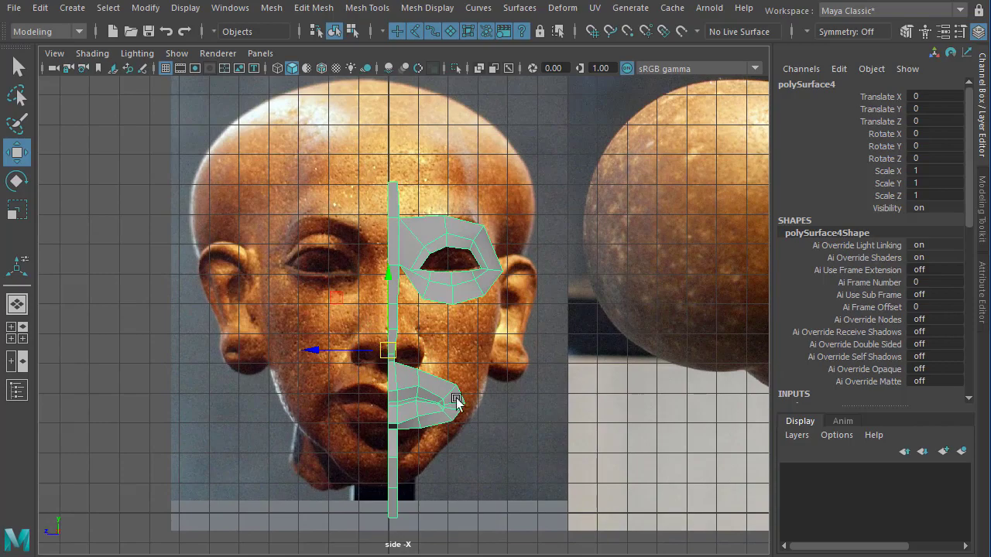
key("space")
key("space")
left_click_drag(464, 371, 351, 211, "alt")
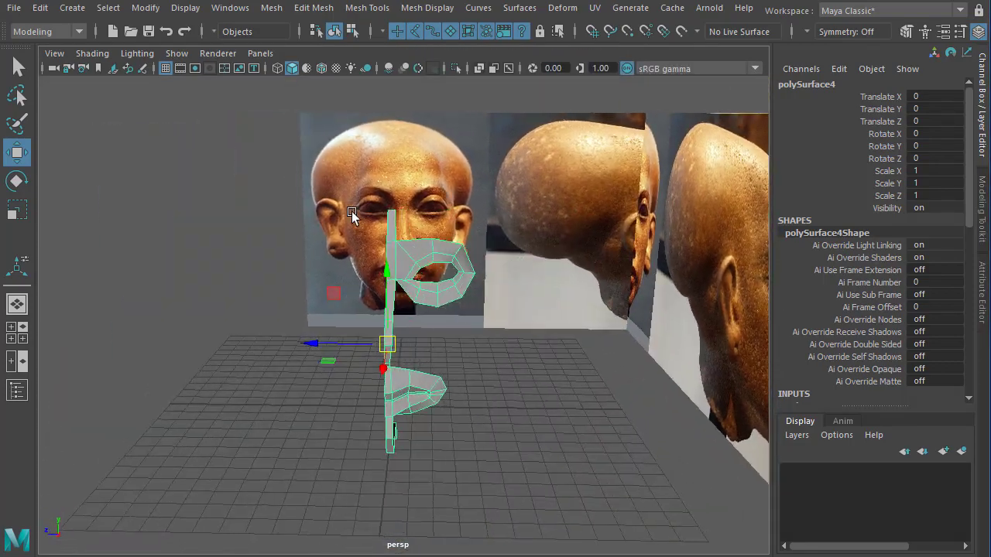
- Create a mirrored instance of the half-face with Duplicate Special, using a Z scale of -1
left_click(35, 11)
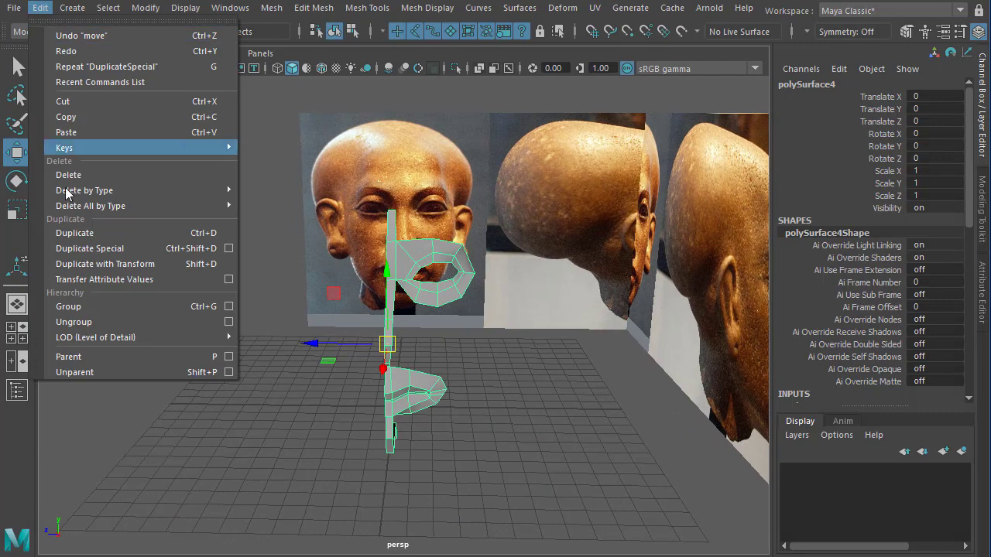
left_click(86, 251)
left_click_drag(380, 368, 427, 342, "alt")
left_click(481, 423)
left_click_drag(298, 435, 251, 438, "alt")
right_click_drag(197, 434, 413, 441, "alt")
middle_click_drag(413, 441, 387, 466, "alt")
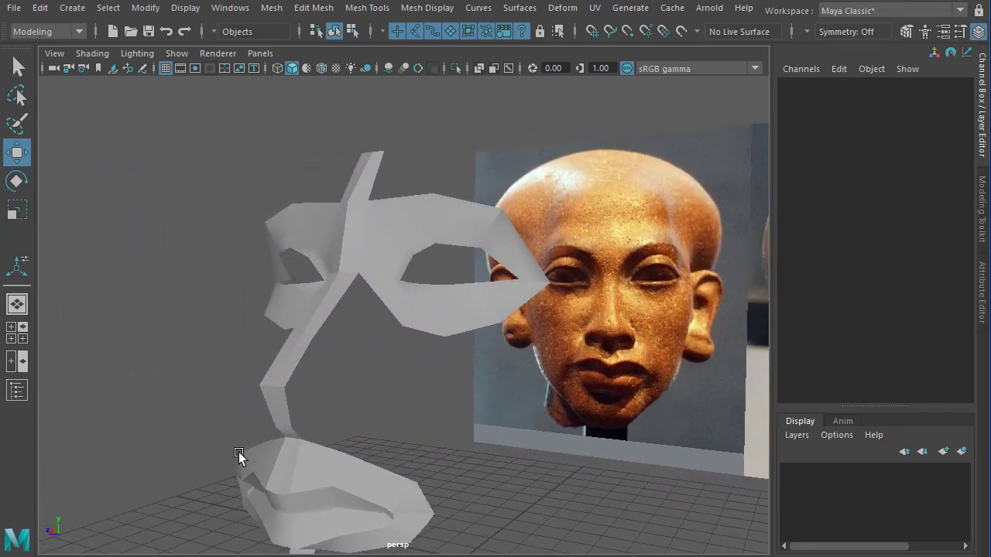
left_click_drag(239, 452, 270, 447, "alt")
left_click(472, 291)
left_click_drag(473, 291, 265, 332, "alt")
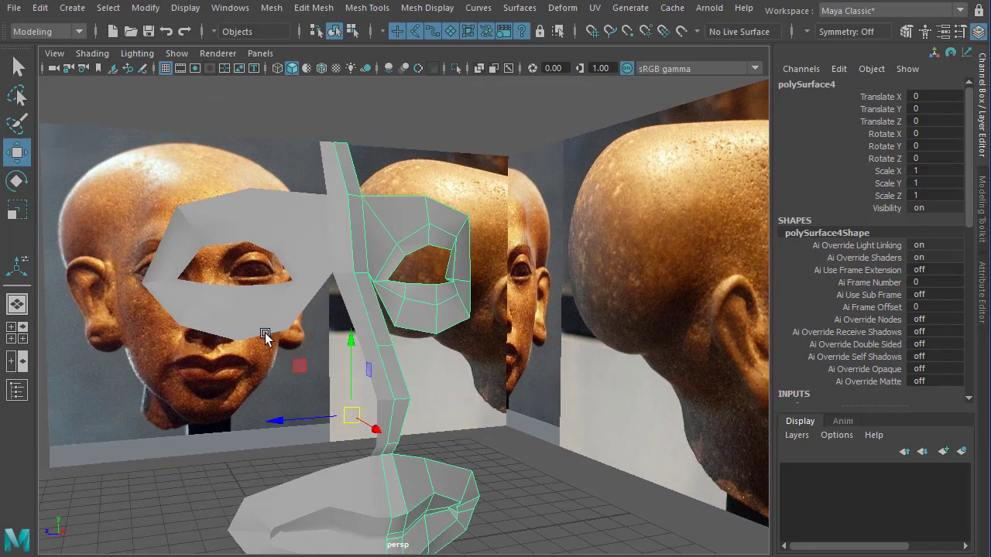
- Select the inner vertex on the eye mesh's lower border and pull it forward along X toward the nose
left_click_drag(310, 367, 342, 380, "alt")
key("space")
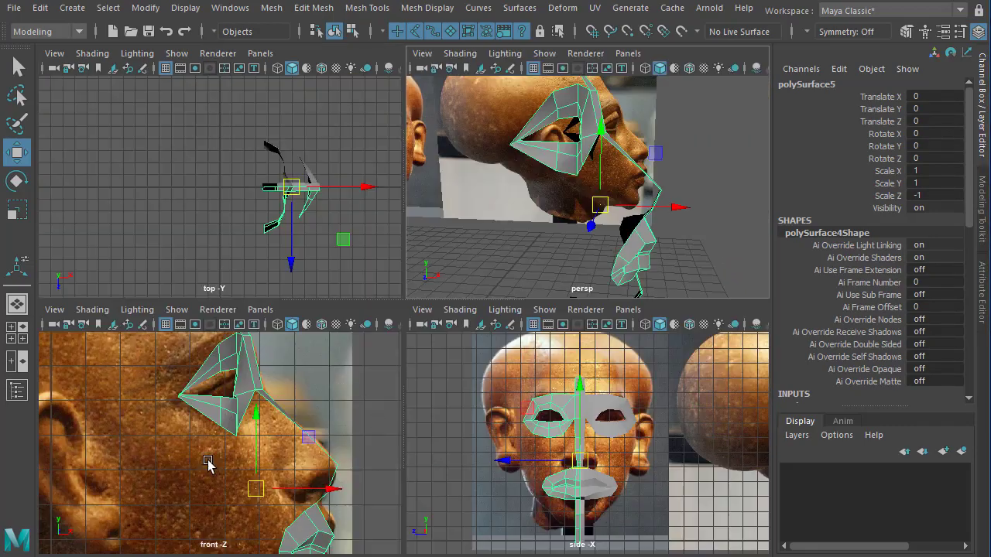
key("space")
scroll(307, 398, "up", 3)
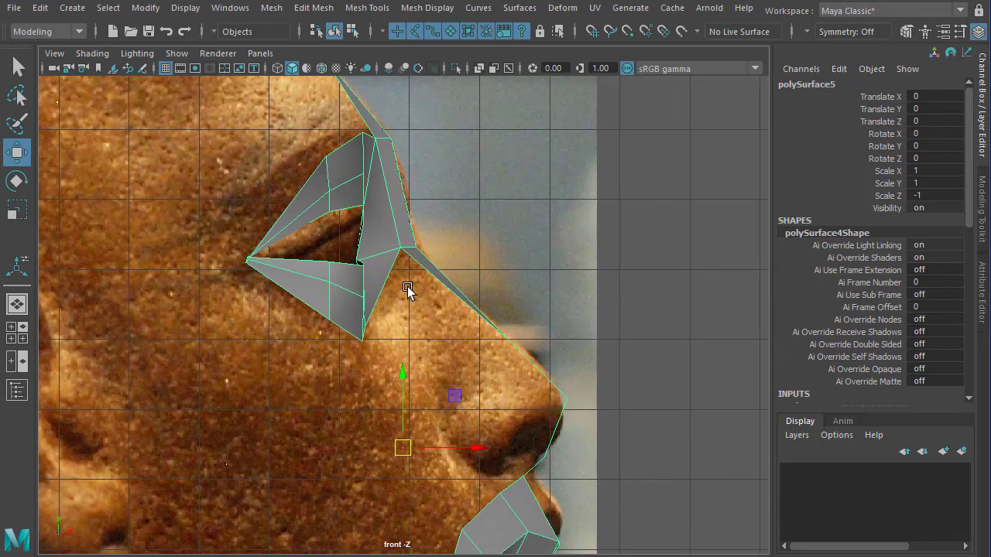
key("space")
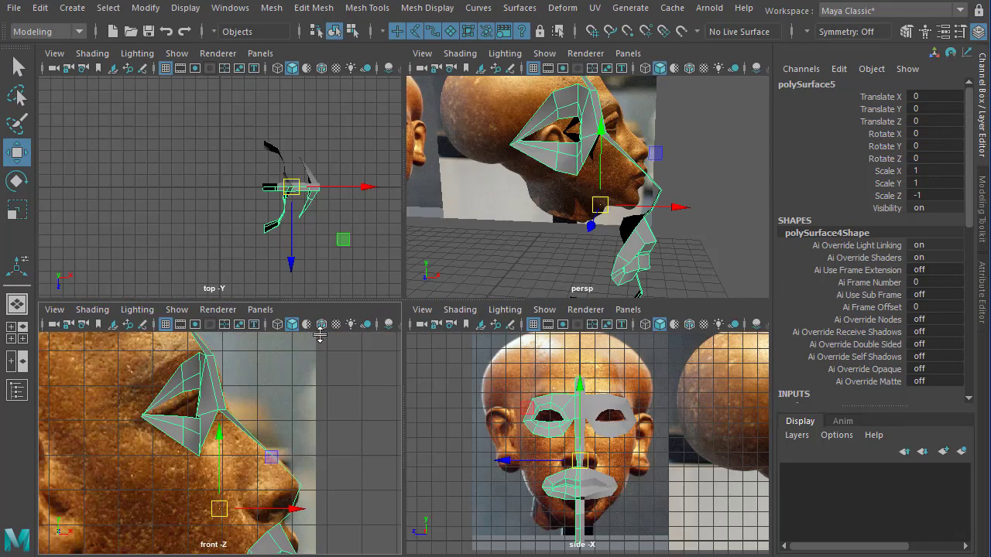
left_click_drag(631, 240, 569, 155, "alt")
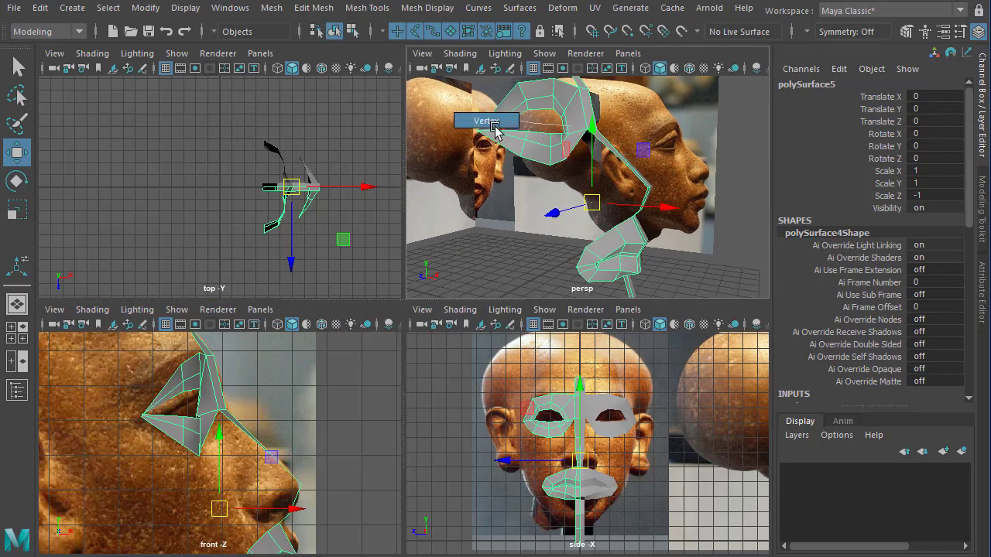
right_click_drag(569, 126, 495, 128)
scroll(604, 154, "up", 4)
middle_click_drag(610, 155, 642, 267, "alt")
left_click(596, 256)
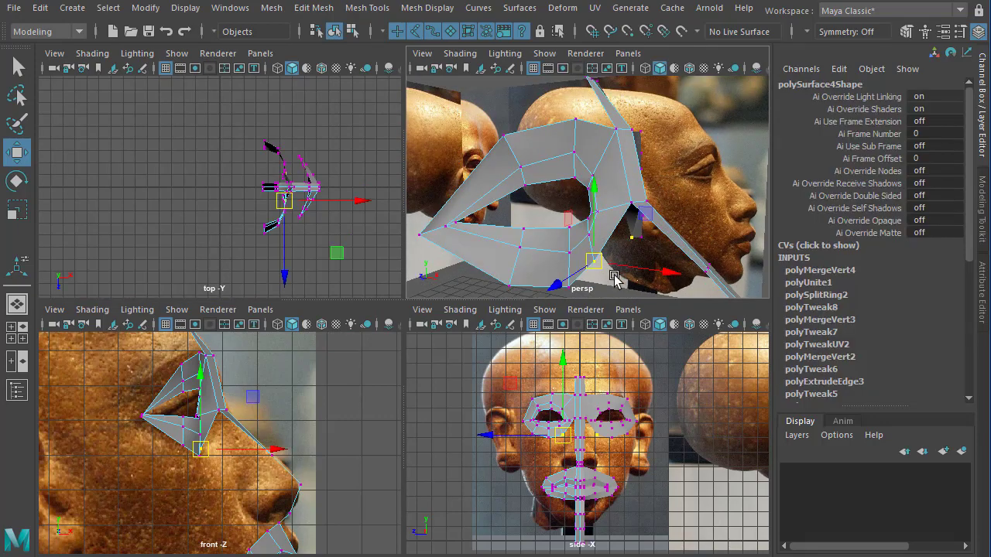
left_click_drag(595, 257, 681, 176, "alt")
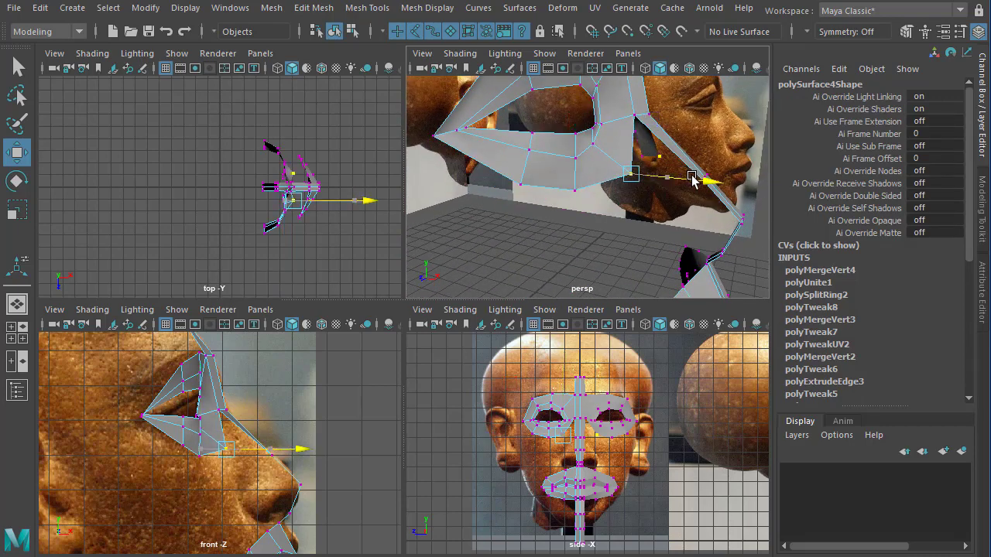
- Move the middle vertex of the eye mesh's lower border forward along X to follow the cheek
left_click(573, 188)
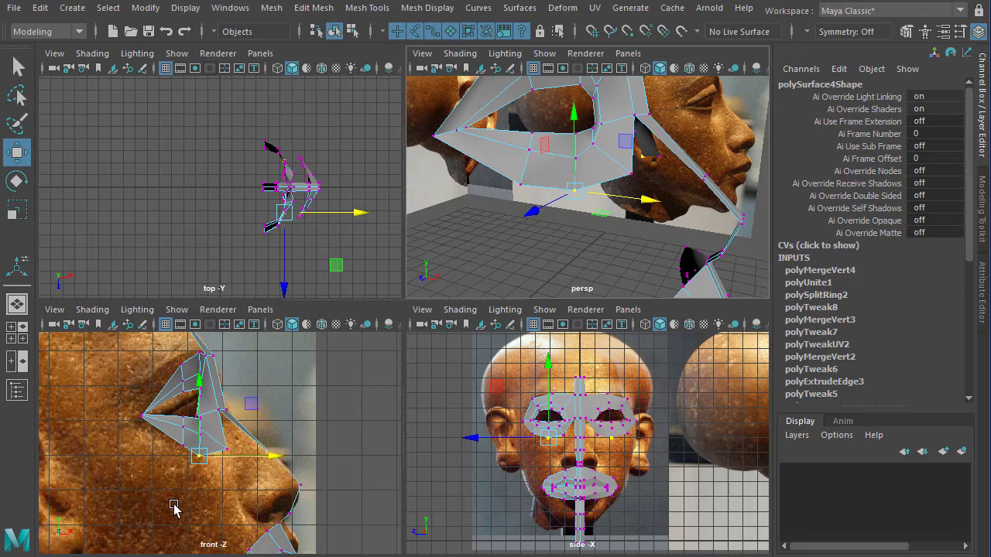
middle_click_drag(236, 460, 258, 438, "alt")
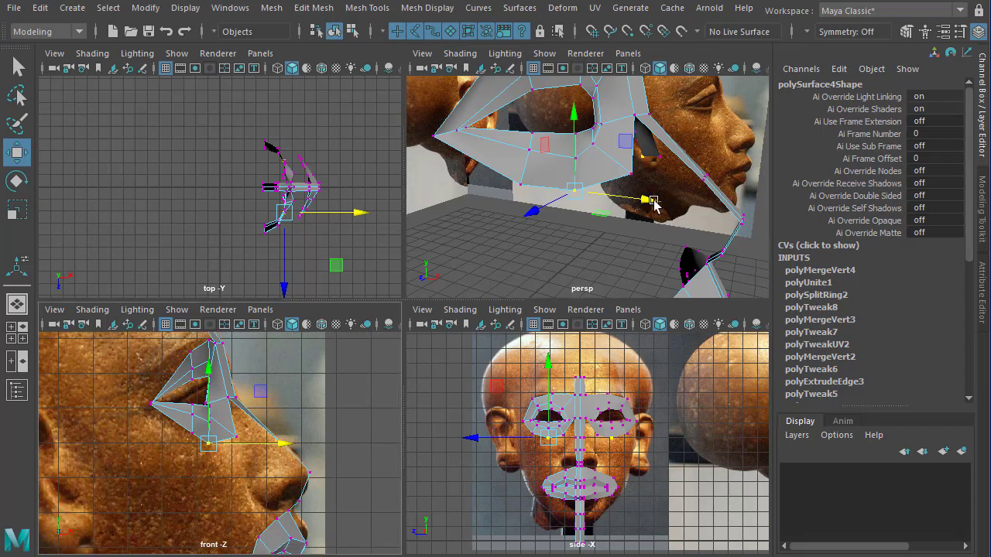
left_click_drag(654, 202, 662, 211)
left_click_drag(616, 240, 608, 210, "alt")
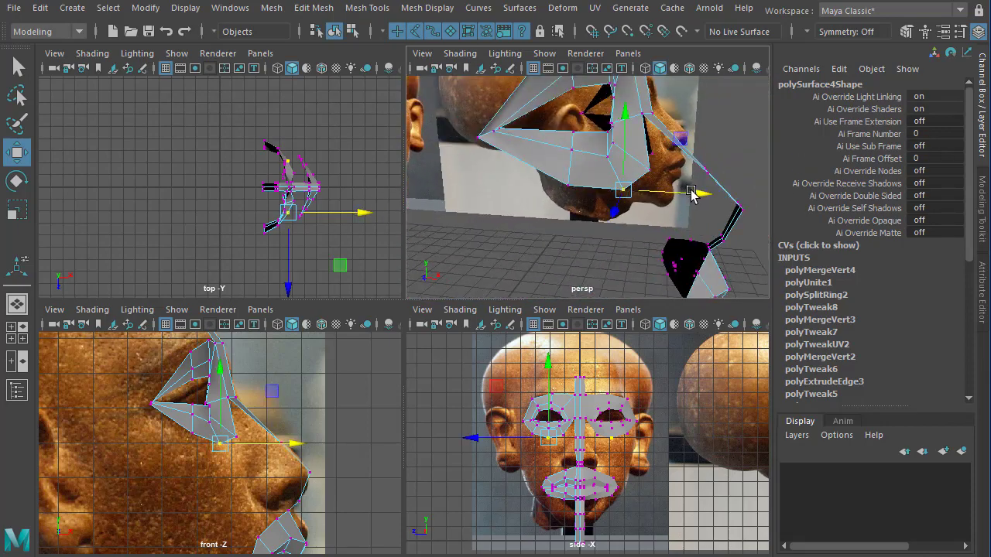
- Pull the vertex at the eye mesh's outermost corner backward along X toward the ear
left_click_drag(692, 194, 615, 222, "alt")
left_click(611, 203)
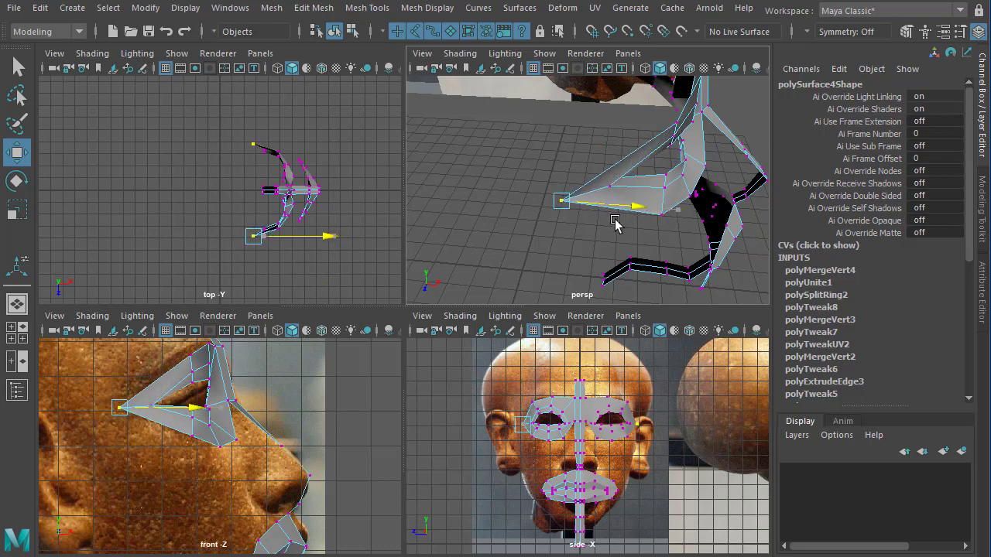
middle_click_drag(671, 190, 686, 226, "alt")
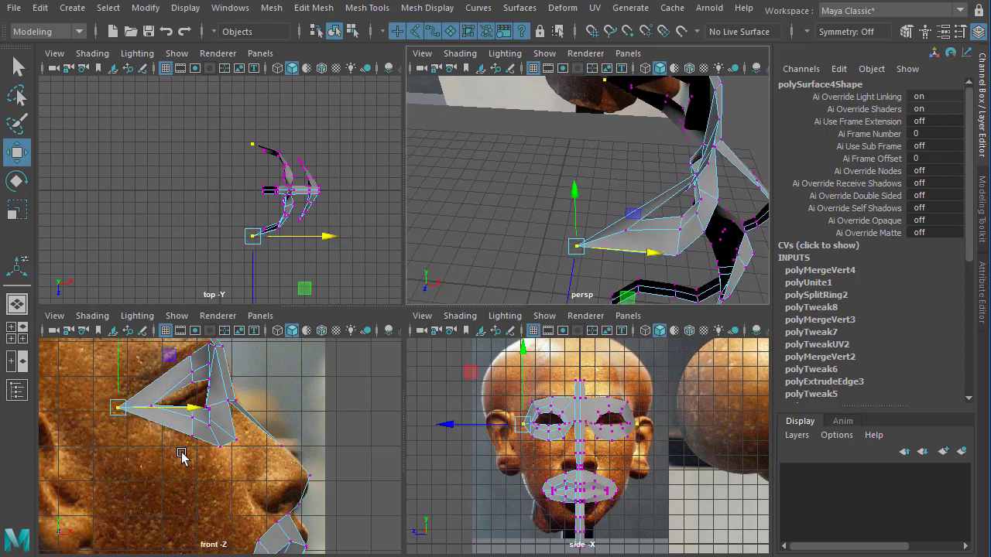
middle_click_drag(182, 457, 193, 491, "alt")
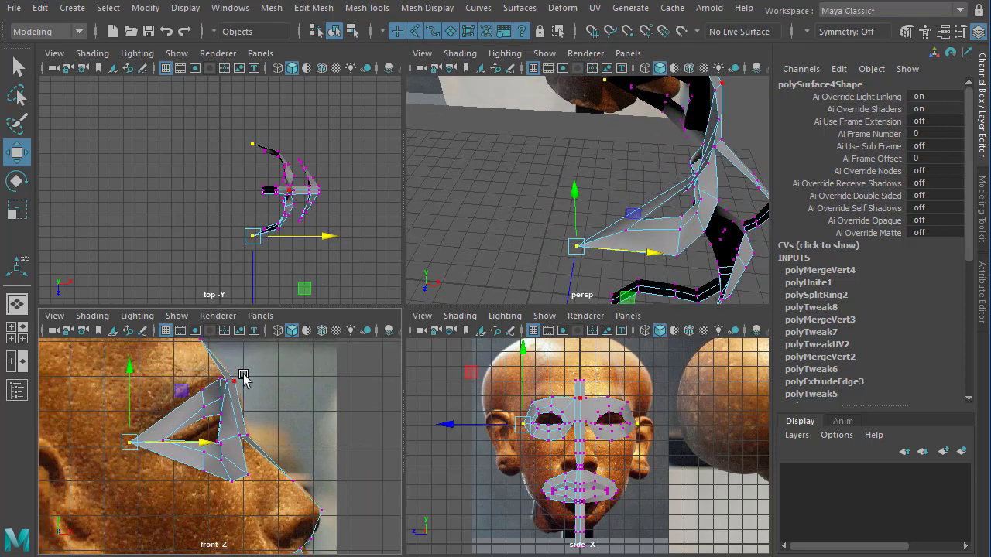
- Shift the eye mesh's upper-outer border vertex slightly up and back, and the lower-outer one down and back, in the profile view
left_click(202, 387)
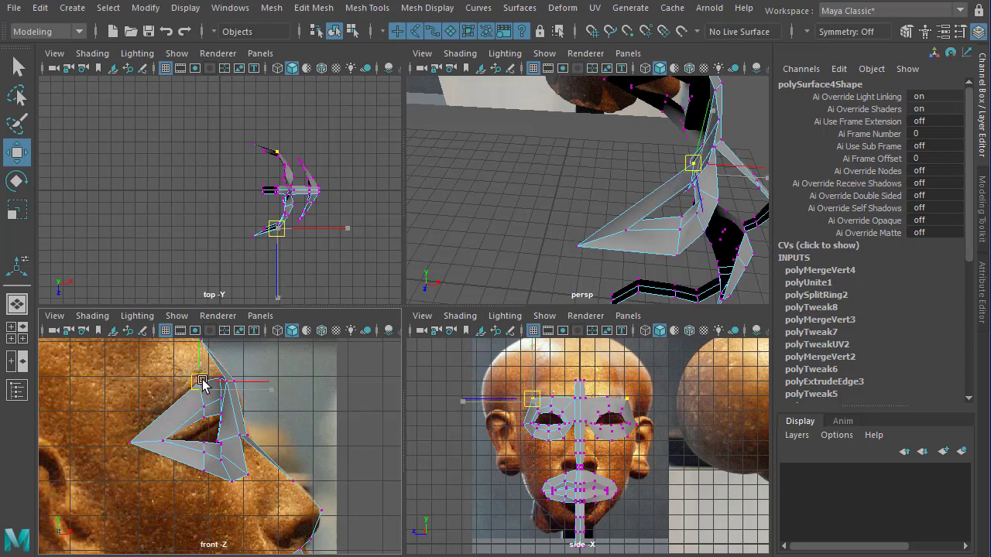
left_click_drag(201, 384, 198, 383)
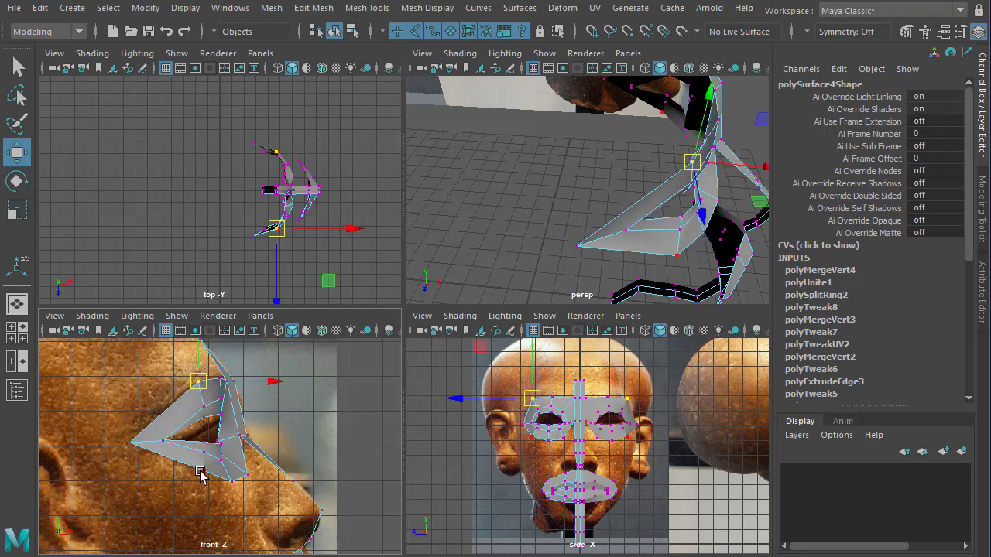
left_click(199, 472)
middle_click_drag(263, 432, 266, 392, "alt")
left_click_drag(210, 431, 189, 444)
left_click(197, 437)
left_click_drag(565, 252, 654, 244, "alt")
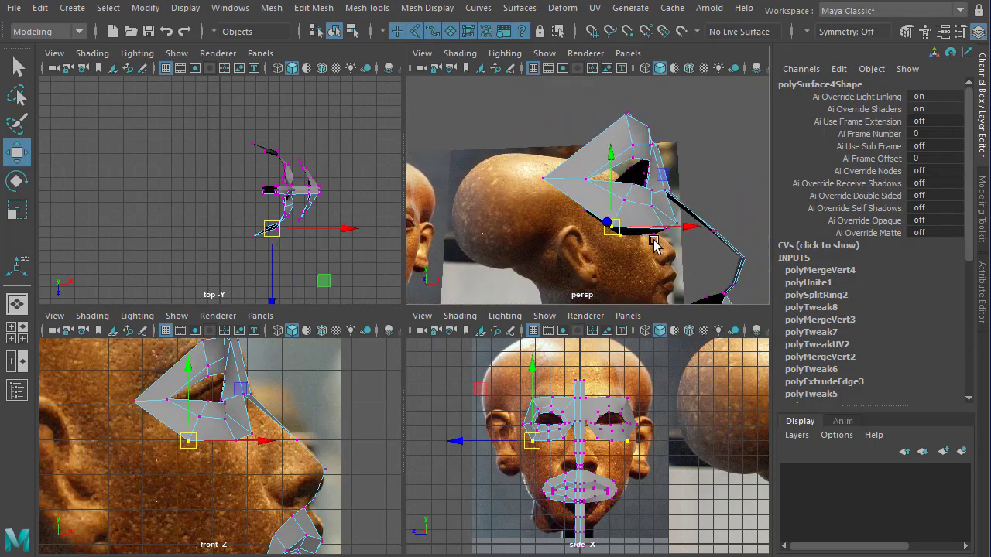
- Lower the middle vertex of the eye mesh's bottom border along Y to round the shape beneath the eye
right_click_drag(510, 408, 583, 467, "alt")
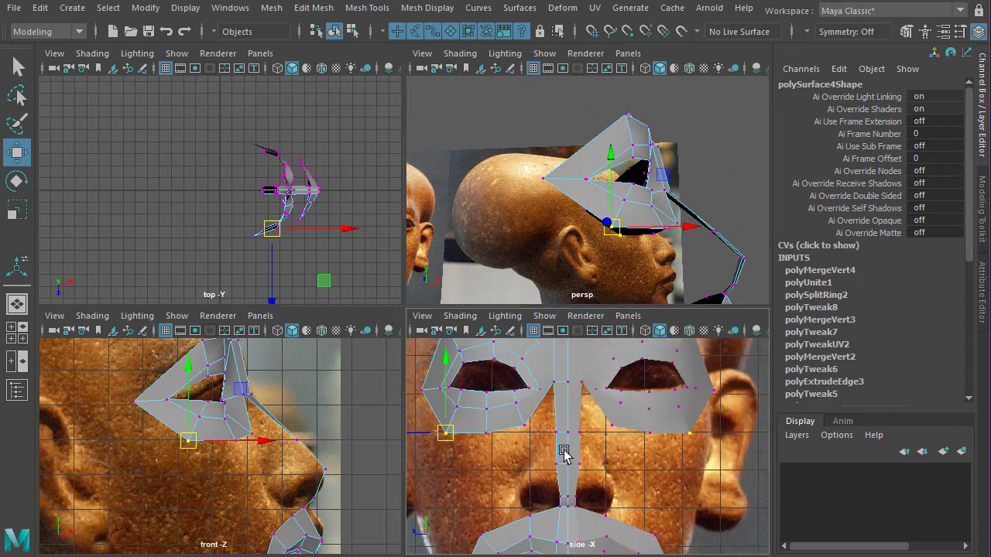
middle_click_drag(564, 450, 674, 466, "alt")
left_click(596, 477)
left_click(594, 457)
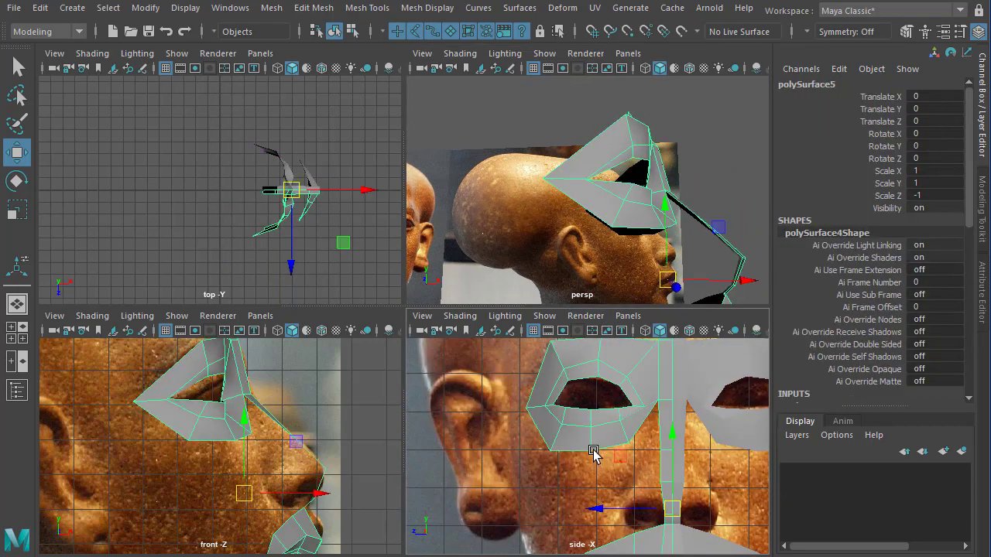
key("F9")
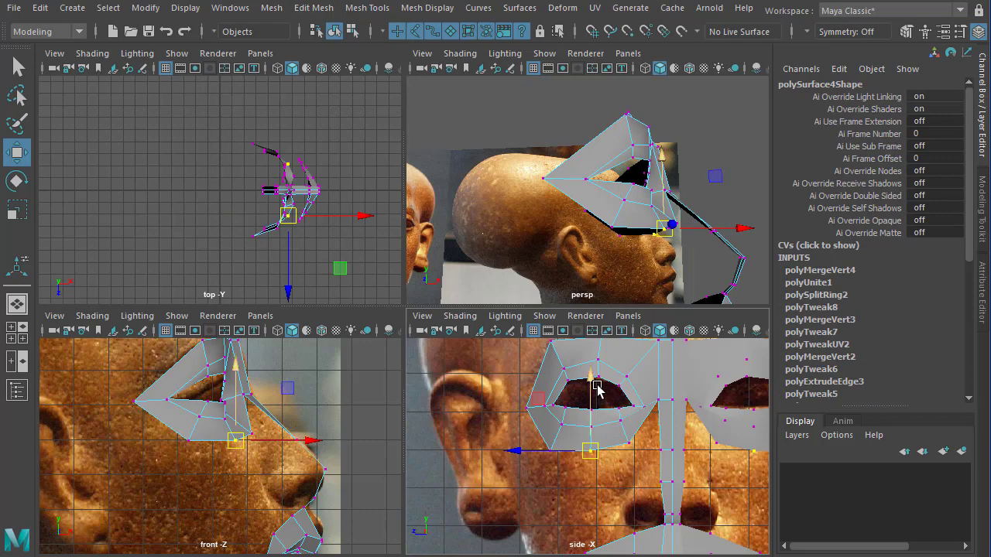
left_click_drag(593, 384, 593, 394)
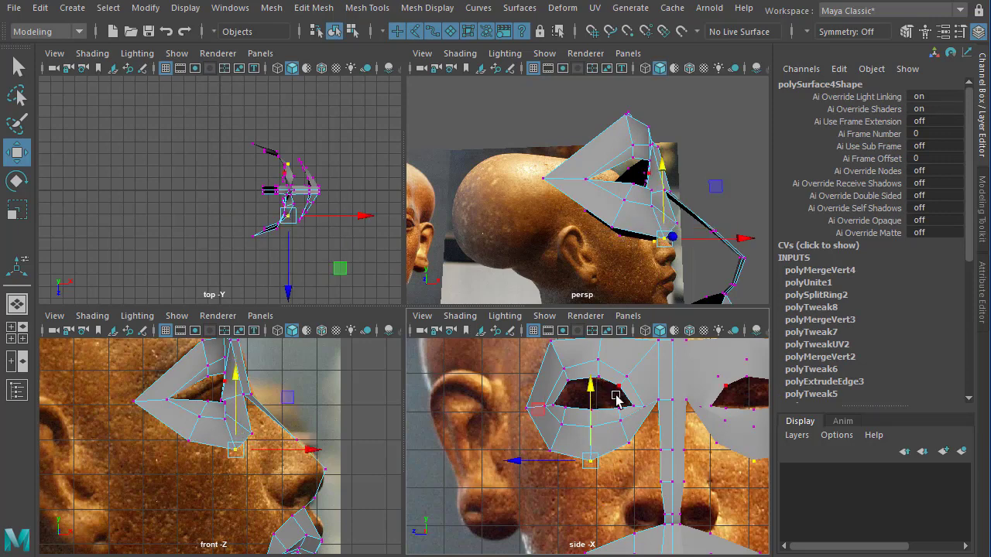
middle_click_drag(625, 458, 619, 516, "alt")
left_click(523, 387)
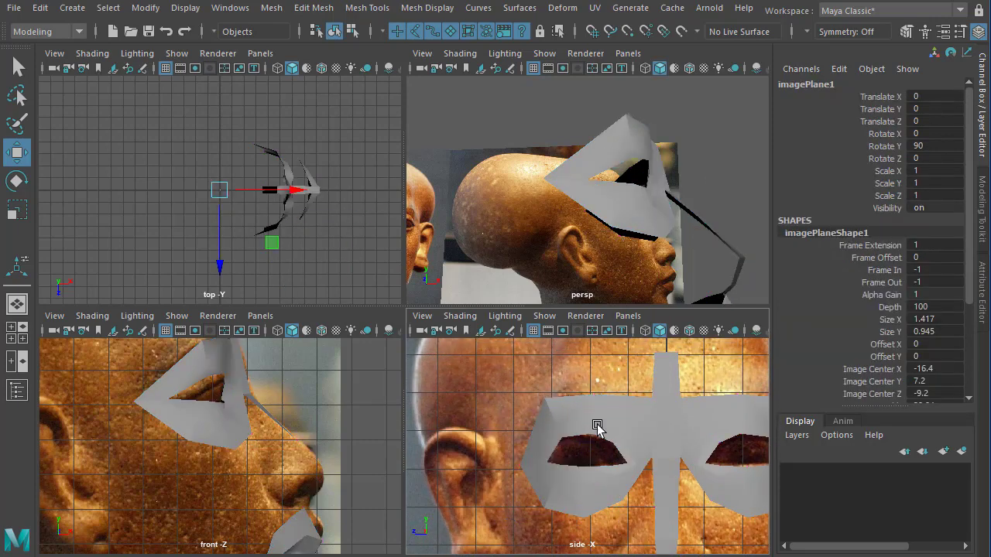
- Move the eye mesh's upper-outer corner vertex outward and down in the frontal face view, and shift the ring vertex just inside it likewise
left_click(596, 419)
key("F9")
left_click(529, 402)
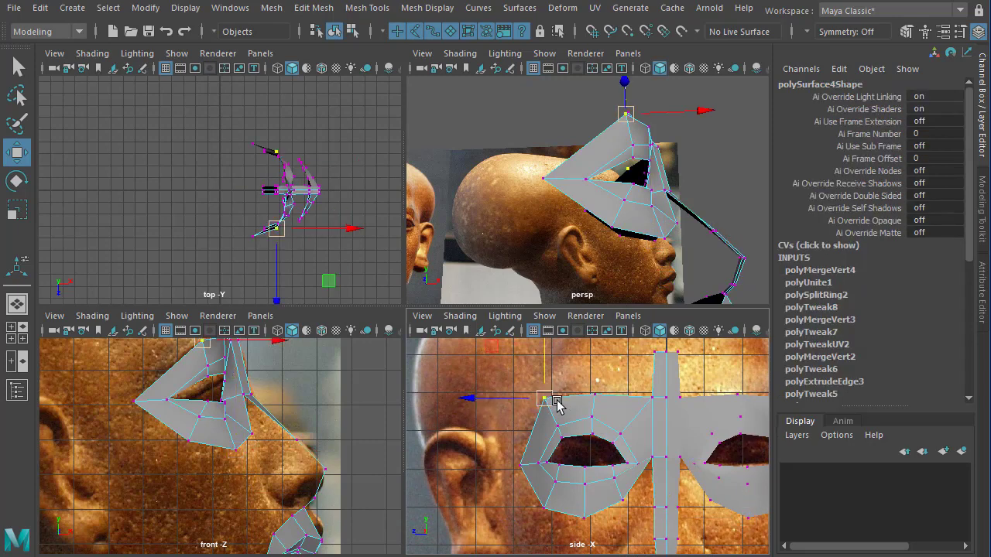
left_click_drag(531, 409, 550, 429)
left_click(556, 424)
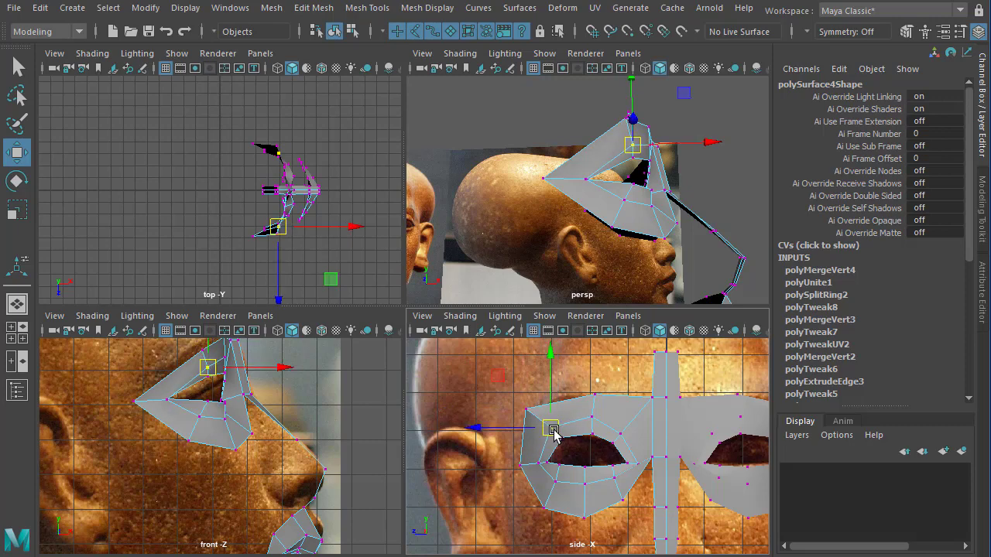
- Readjust the upper-outer corner vertex slightly inward and up, and nudge the neighbouring ring vertex to keep the spacing around the eye even
middle_click_drag(594, 439, 597, 477, "alt")
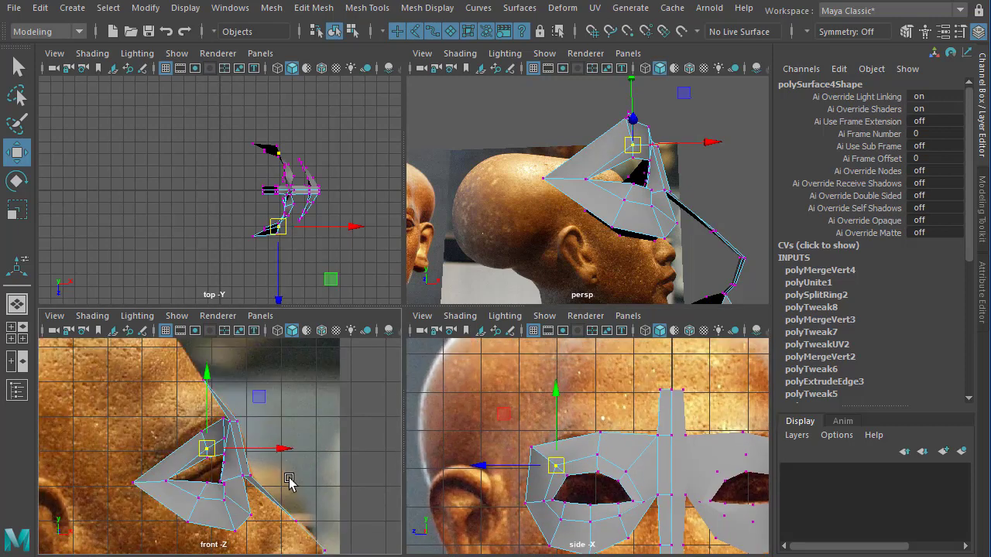
middle_click_drag(289, 398, 289, 478, "alt")
key("ctrl+z")
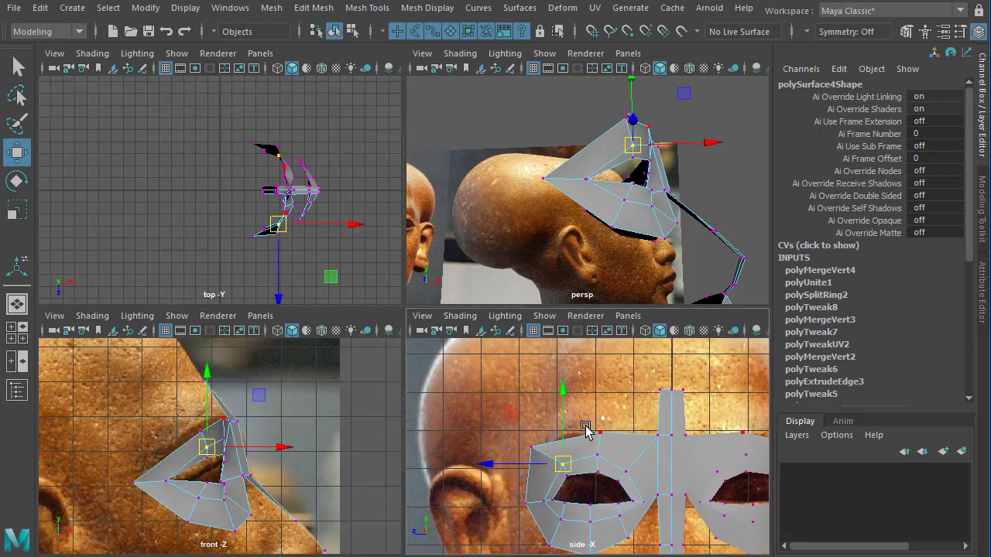
left_click(535, 446)
left_click_drag(535, 447, 561, 468)
left_click(564, 465)
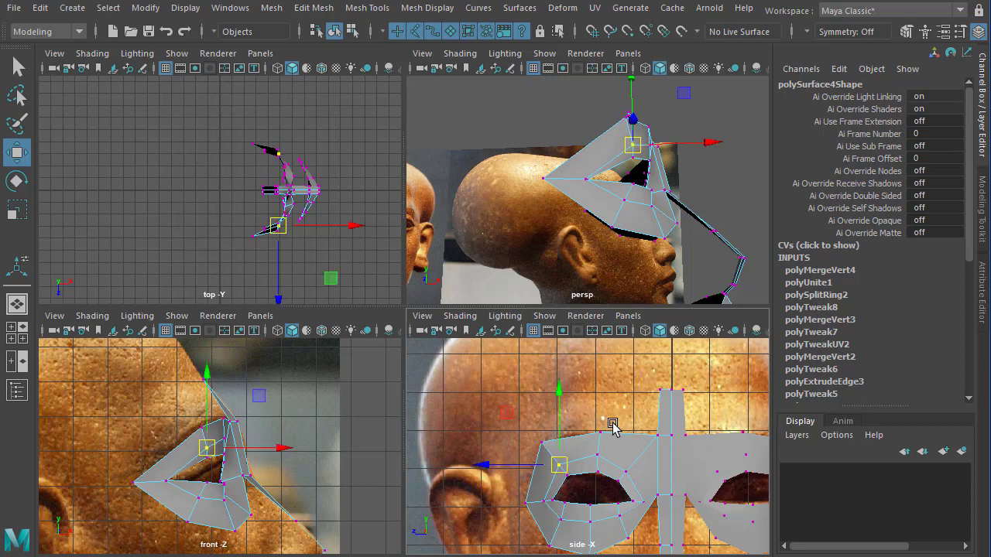
- Move the middle vertex of the eye mesh's upper border slightly outward and up to round the brow, and check the shape in perspective
left_click(601, 435)
key("ctrl+z")
left_click(604, 434)
left_click_drag(604, 435, 595, 428)
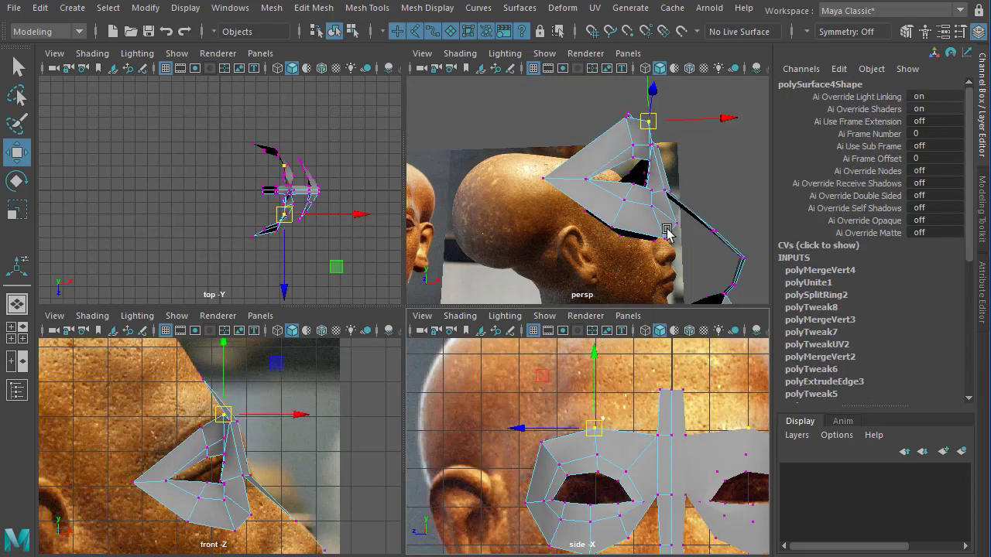
left_click_drag(673, 225, 431, 224, "alt")
key("space")
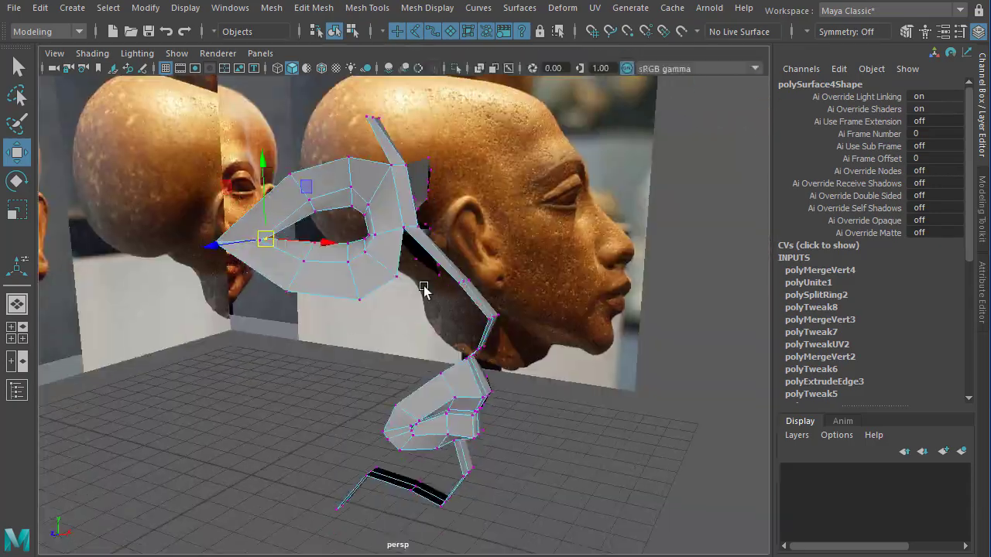
left_click_drag(425, 287, 468, 367, "alt")
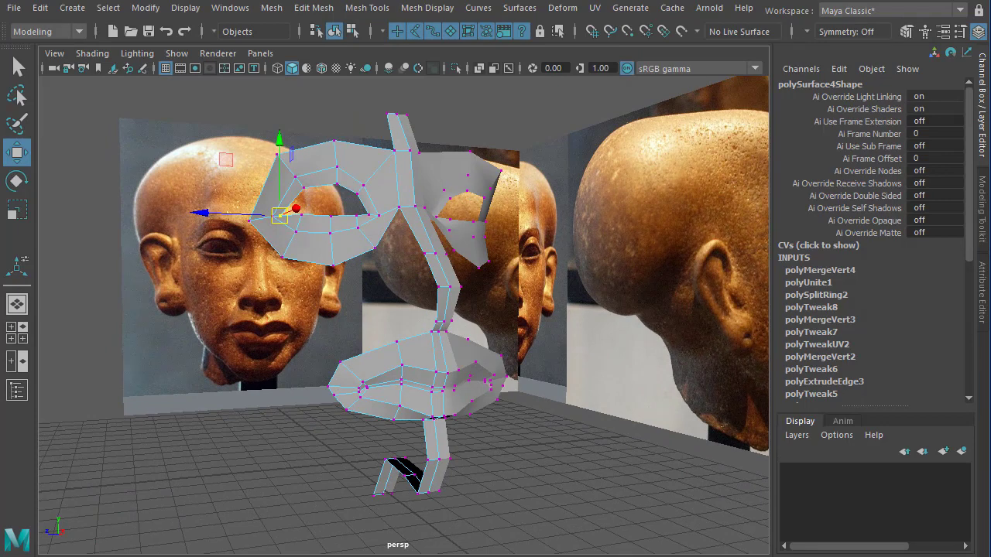